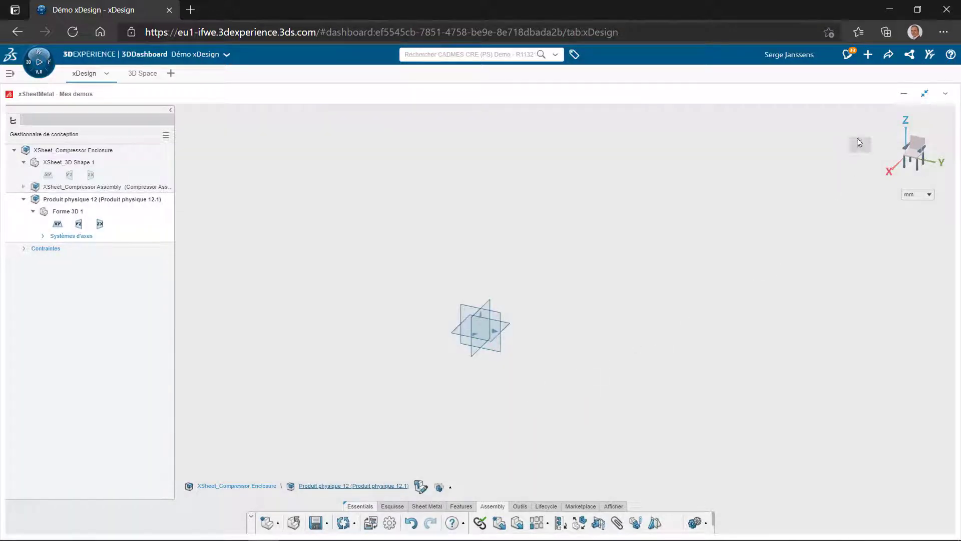
- Make the surrounding compressor assembly semi-transparently visible and start a sketch on the long side face of its base plate
{"action": "mouse_move", "coordinate": [857, 138]}
{"action": "left_click_drag", "start_coordinate": [732, 128], "coordinate": [760, 129]}
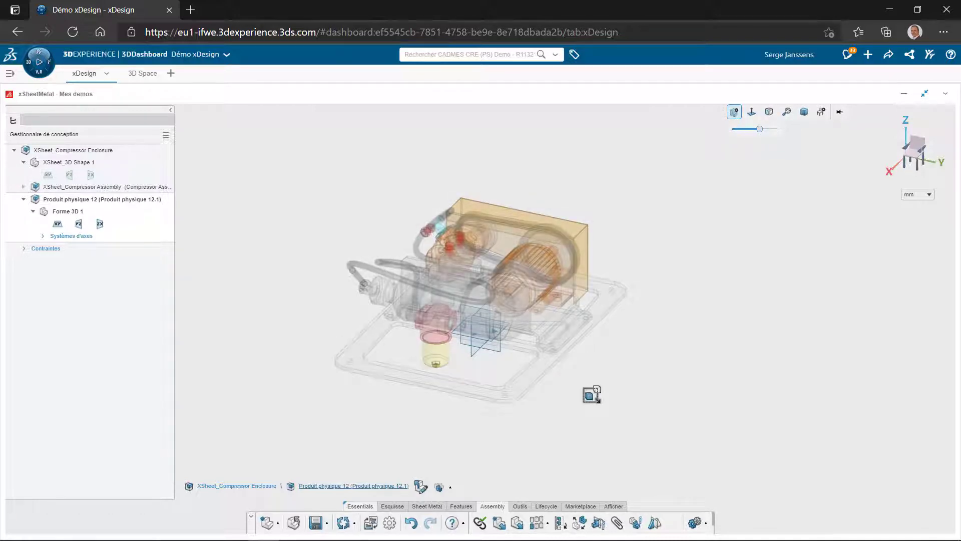
{"action": "scroll", "coordinate": [566, 368], "scroll_direction": "up", "scroll_amount": 10}
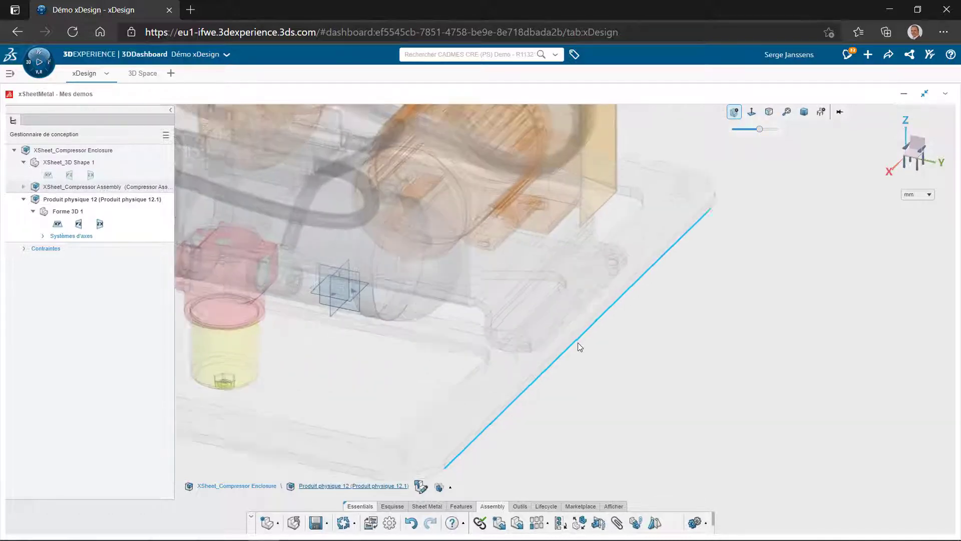
{"action": "left_click", "coordinate": [585, 320]}
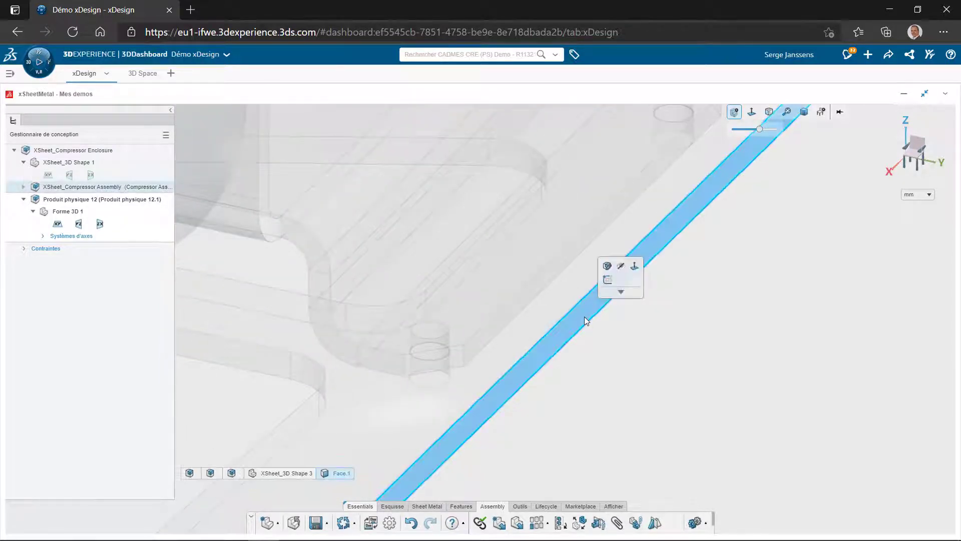
{"action": "left_click", "coordinate": [607, 286]}
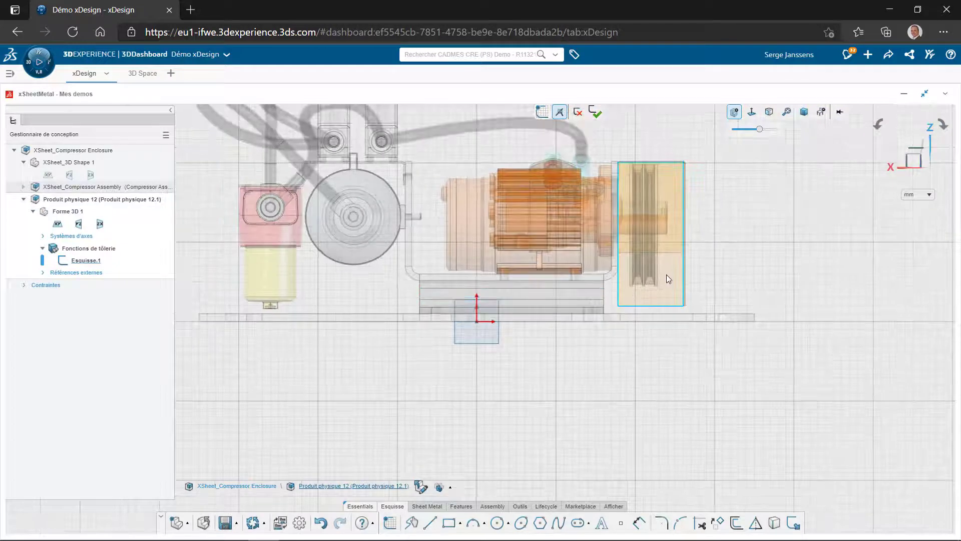
- Sketch an L-shaped profile from the origin: a horizontal line past the base plate's end, then a vertical line about 270 mm high
{"action": "left_click", "coordinate": [679, 358]}
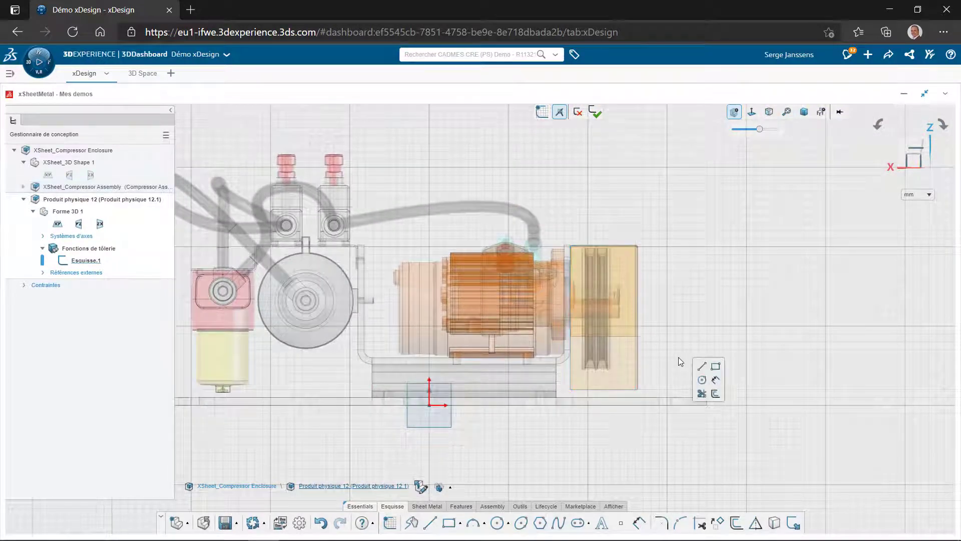
{"action": "left_click", "coordinate": [701, 368]}
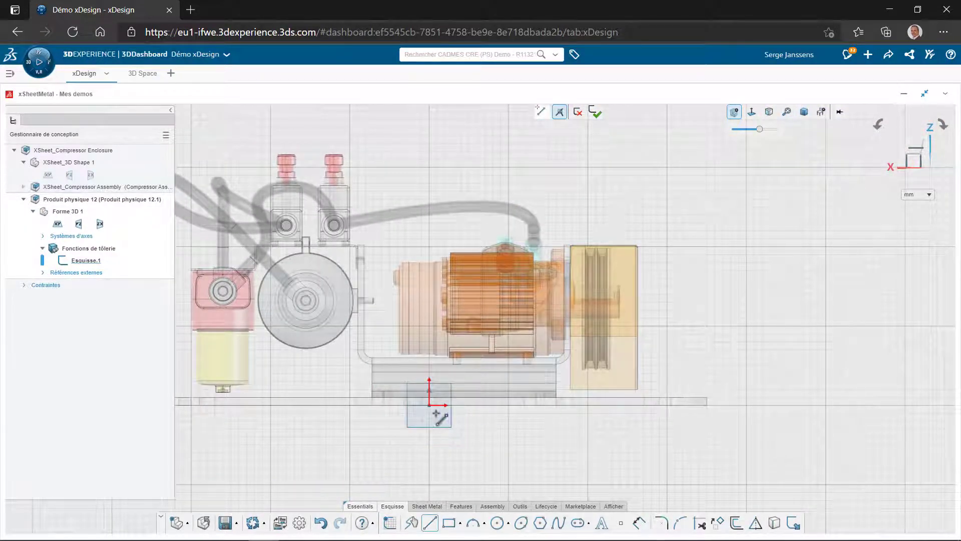
{"action": "mouse_move", "coordinate": [429, 406]}
{"action": "left_mouse_down"}
{"action": "mouse_move", "coordinate": [723, 410]}
{"action": "mouse_move", "coordinate": [721, 192]}
{"action": "left_mouse_up"}
{"action": "key", "text": "Escape"}
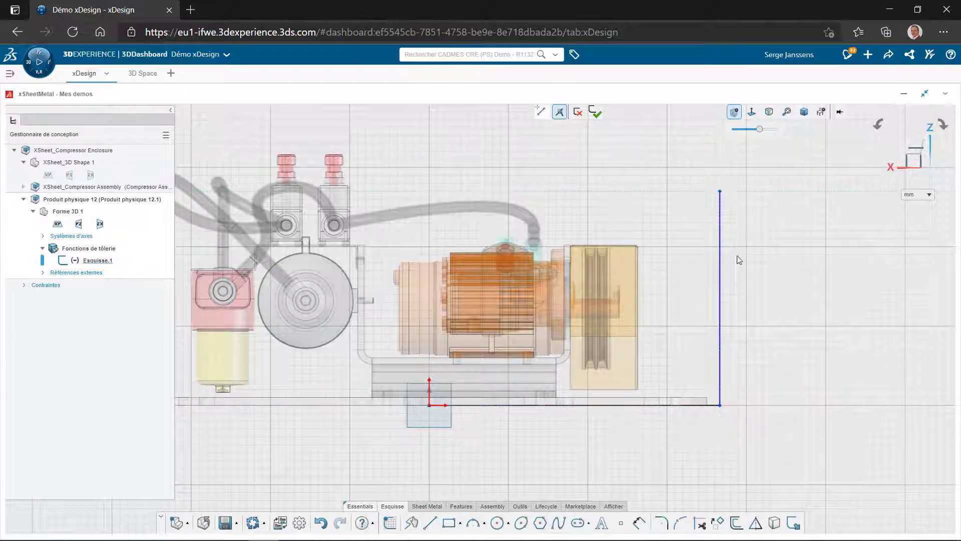
- Dimension the profile's vertical line to 350 mm and its horizontal line to 400 mm
{"action": "left_click", "coordinate": [721, 302]}
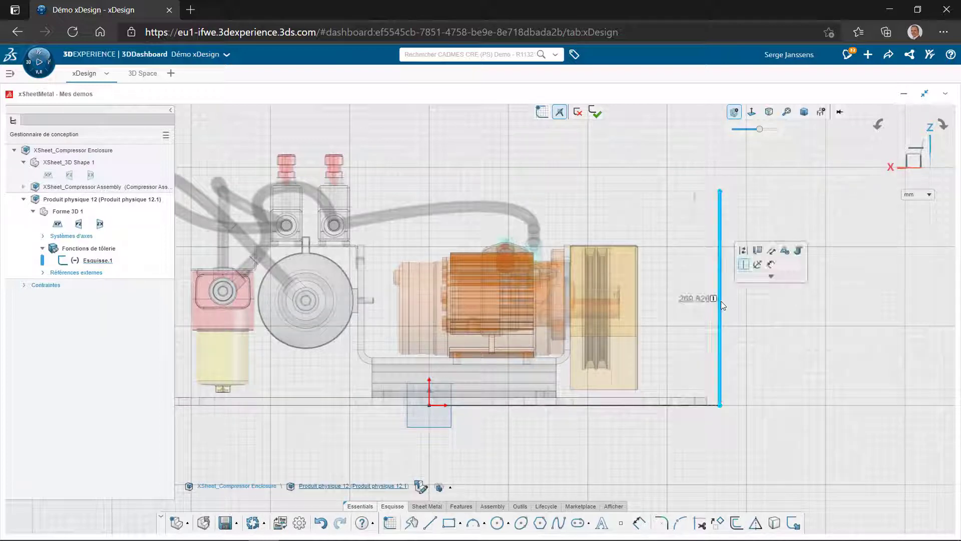
{"action": "left_click", "coordinate": [695, 298]}
{"action": "double_click", "coordinate": [695, 298]}
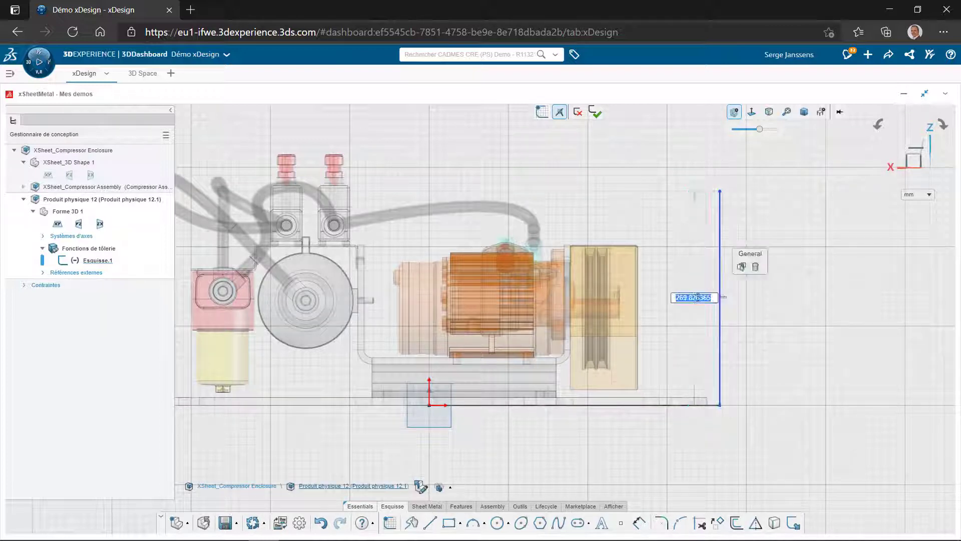
{"action": "type", "text": "350"}
{"action": "key", "text": "Return"}
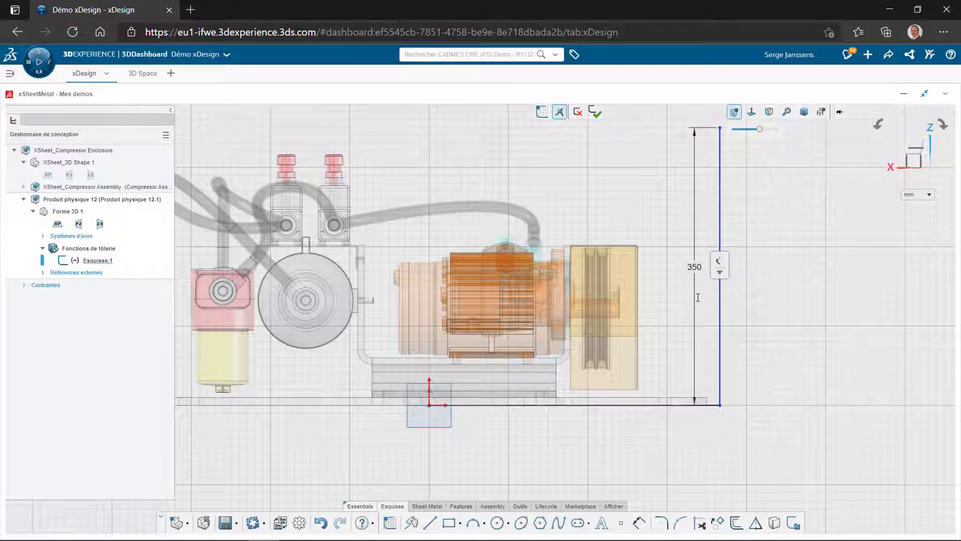
{"action": "left_click", "coordinate": [642, 406]}
{"action": "double_click", "coordinate": [574, 380]}
{"action": "type", "text": "400"}
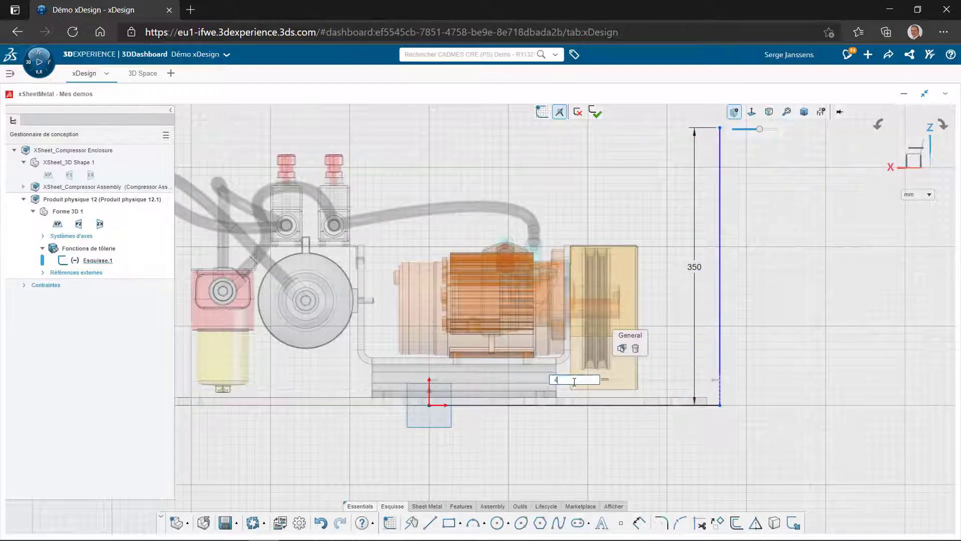
{"action": "key", "text": "Return"}
- Start a sheet metal extrusion of the L profile with 2 mm thickness and 4 mm bend radius, fixing the horizontal line
{"action": "left_click", "coordinate": [428, 506]}
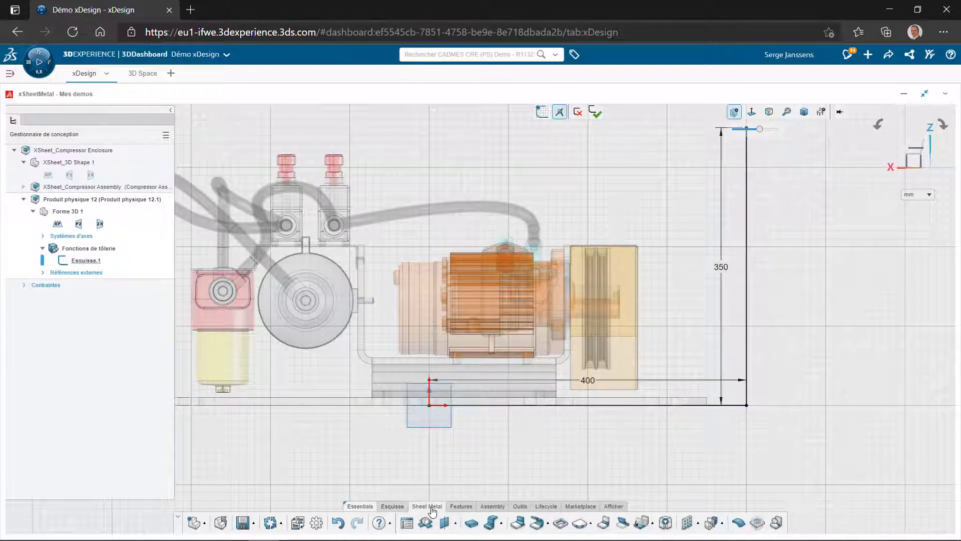
{"action": "left_click", "coordinate": [491, 522]}
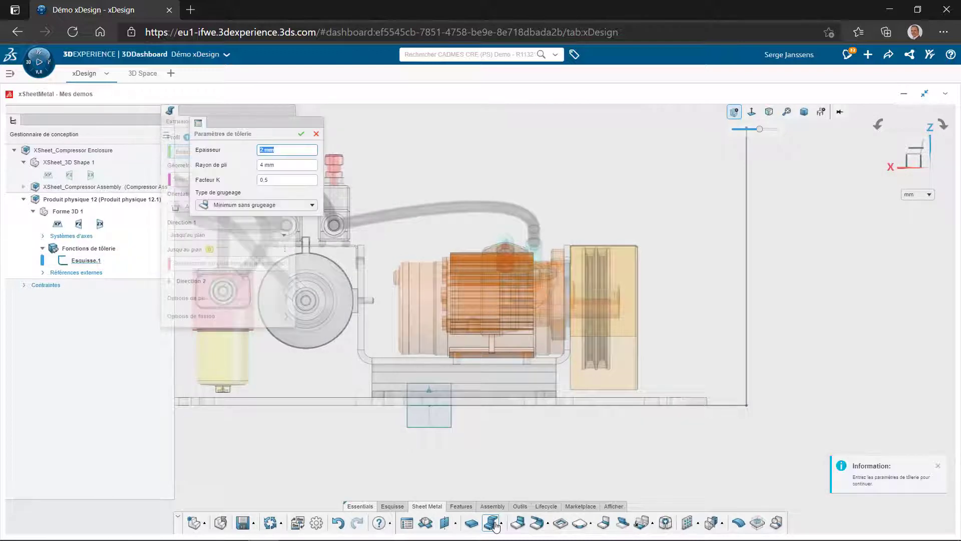
{"action": "left_click", "coordinate": [301, 133]}
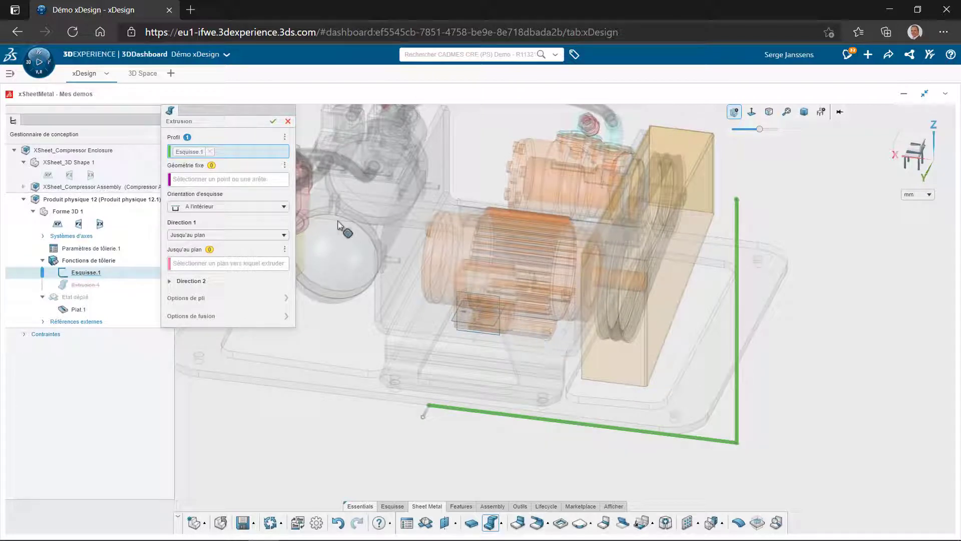
{"action": "left_click", "coordinate": [271, 181]}
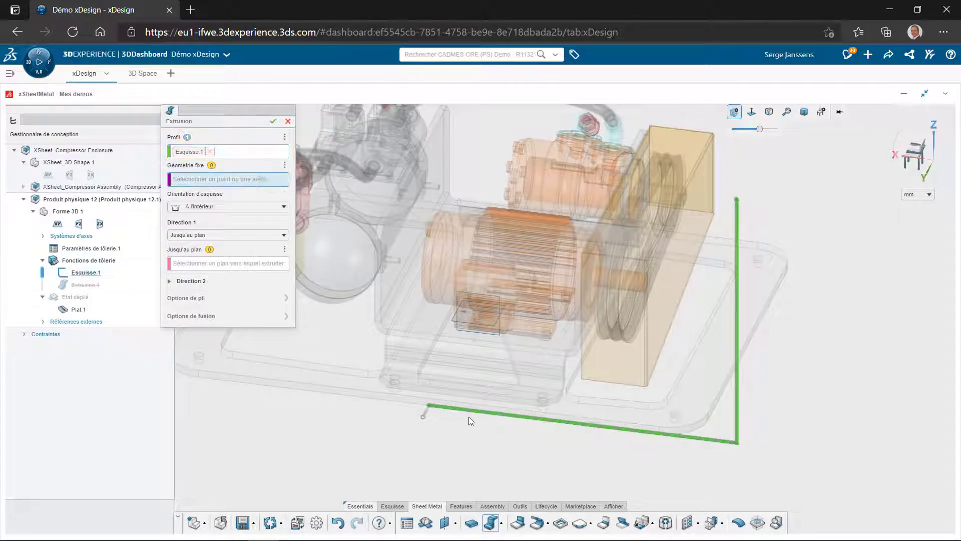
{"action": "scroll", "coordinate": [476, 416], "scroll_direction": "up", "scroll_amount": 3}
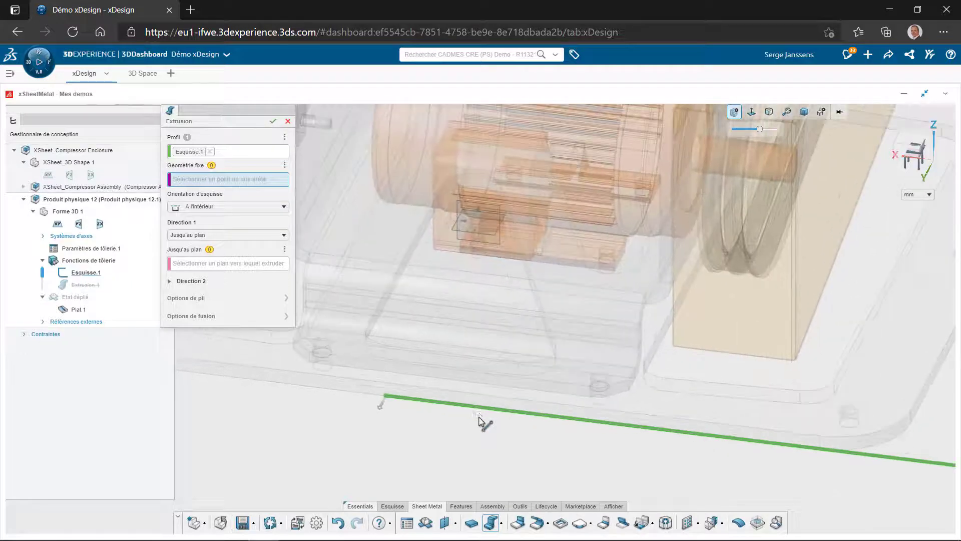
{"action": "left_click", "coordinate": [481, 414]}
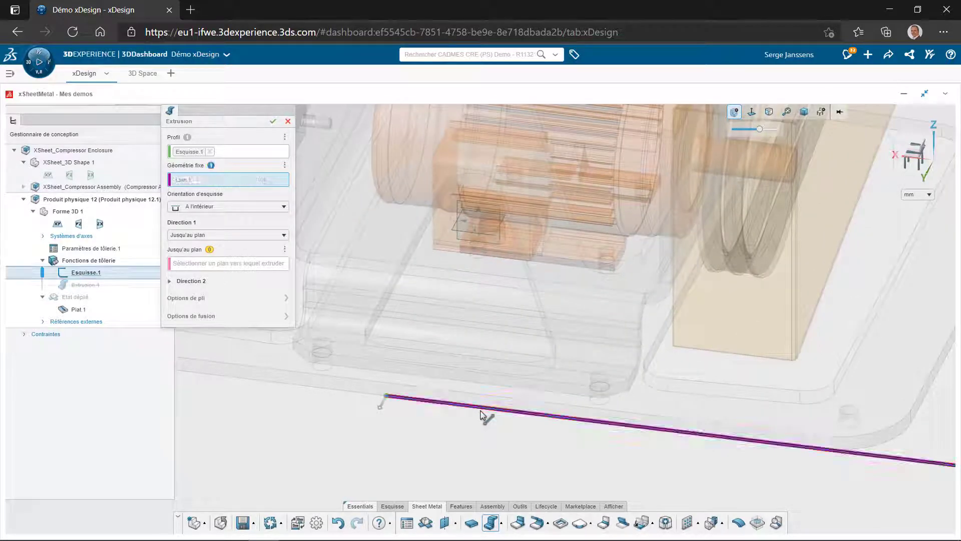
{"action": "scroll", "coordinate": [482, 415], "scroll_direction": "down", "scroll_amount": 3}
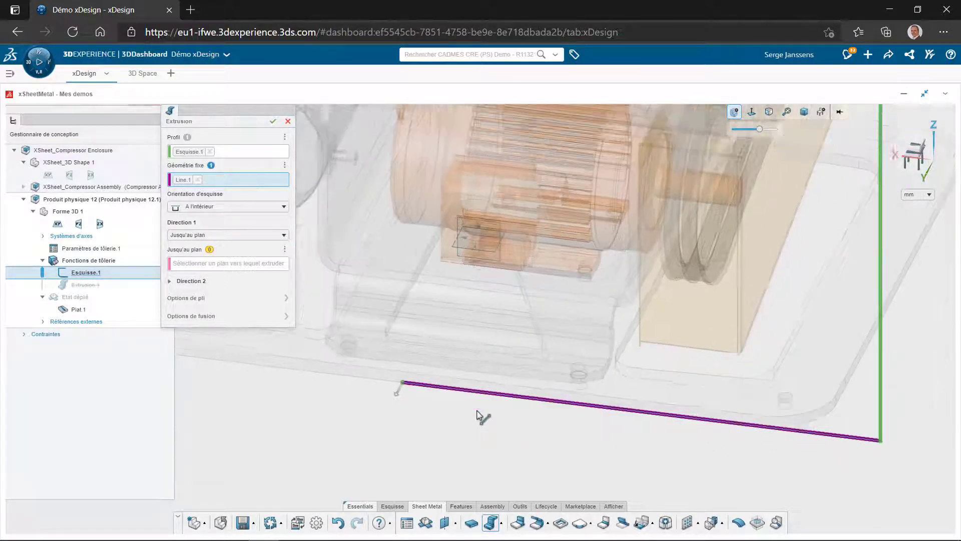
{"action": "left_click", "coordinate": [283, 235]}
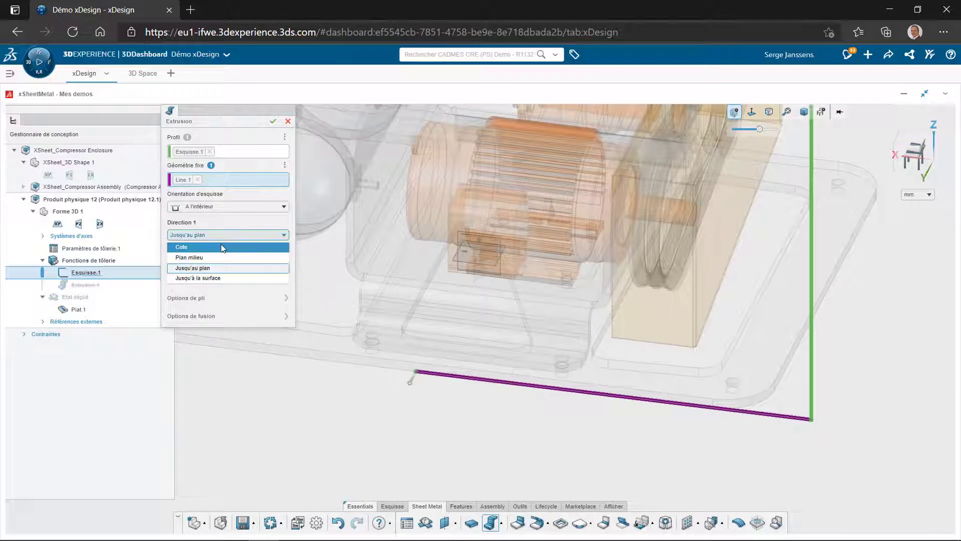
{"action": "left_click", "coordinate": [220, 246]}
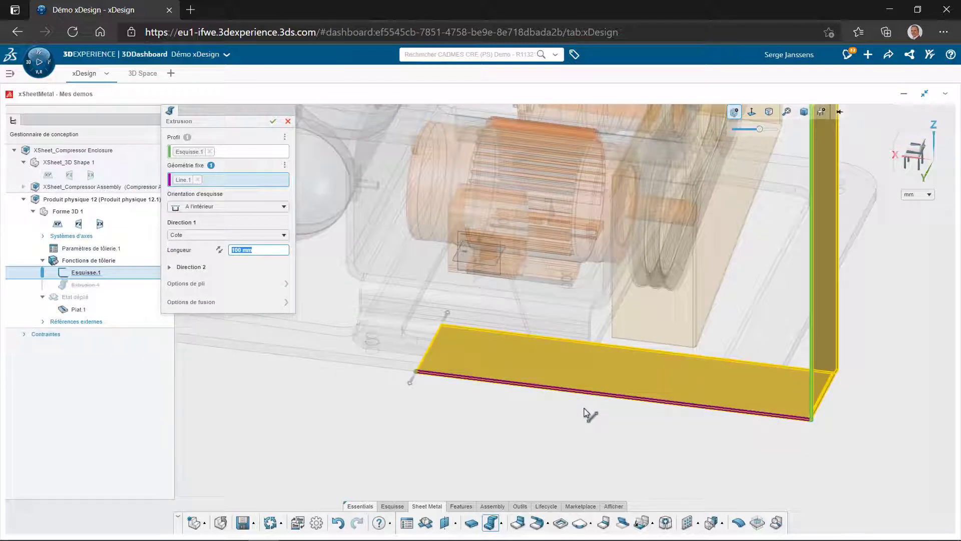
{"action": "left_click", "coordinate": [286, 238]}
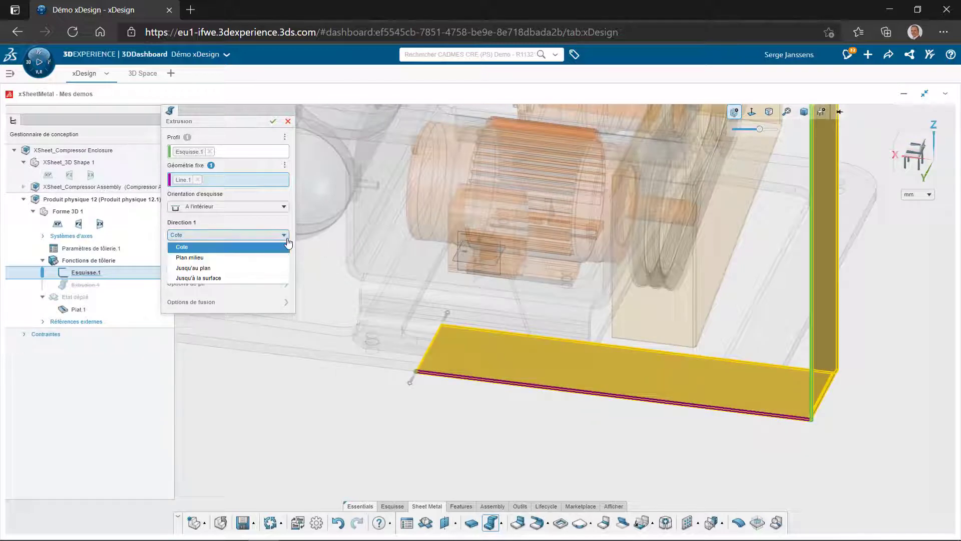
{"action": "left_click", "coordinate": [278, 270]}
- Extrude the L profile up to the base plate's opposite side face, keeping the sketch orientation "A l'intérieur"
{"action": "scroll", "coordinate": [762, 266], "scroll_direction": "down", "scroll_amount": 3}
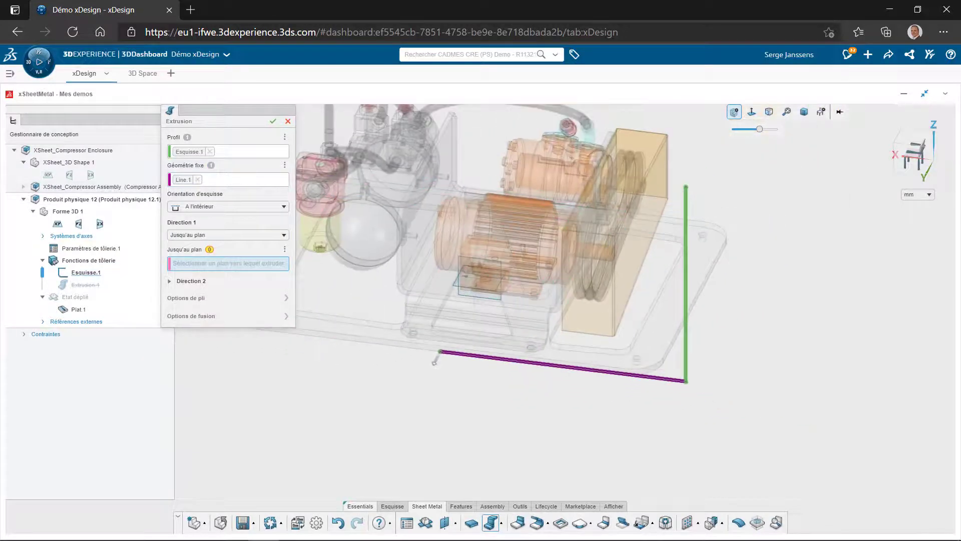
{"action": "middle_click_drag", "start_coordinate": [843, 223], "coordinate": [468, 325]}
{"action": "scroll", "coordinate": [476, 317], "scroll_direction": "up", "scroll_amount": 3}
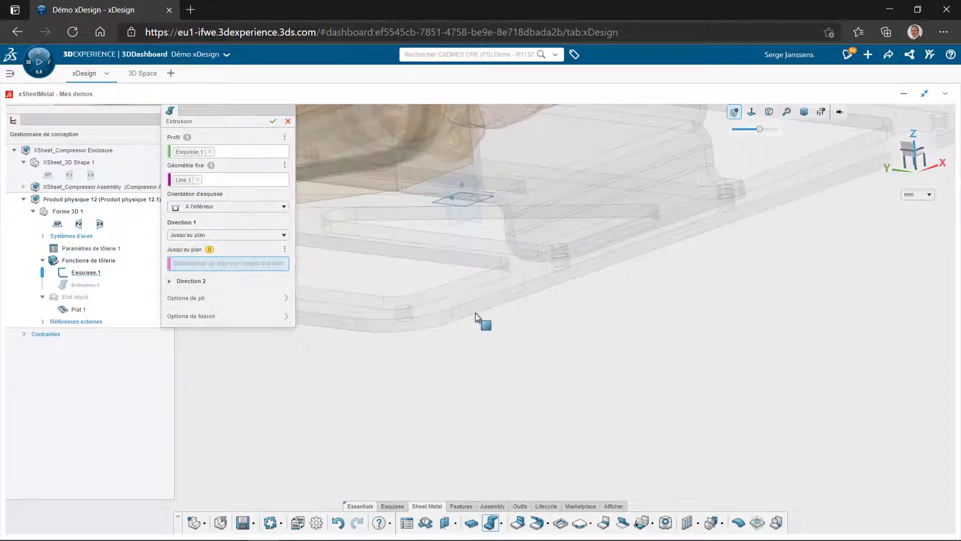
{"action": "scroll", "coordinate": [477, 314], "scroll_direction": "up", "scroll_amount": 2}
{"action": "left_click", "coordinate": [477, 307]}
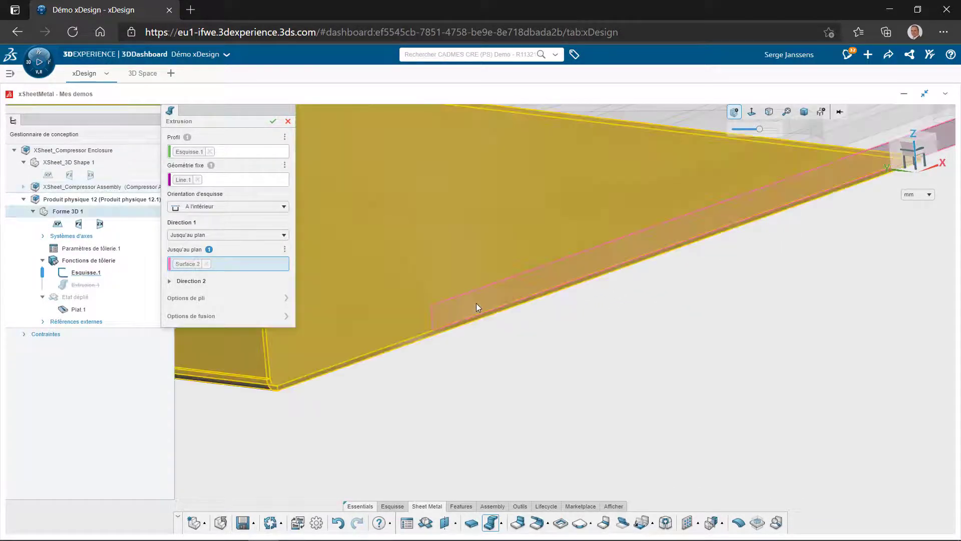
{"action": "scroll", "coordinate": [476, 305], "scroll_direction": "down", "scroll_amount": 6}
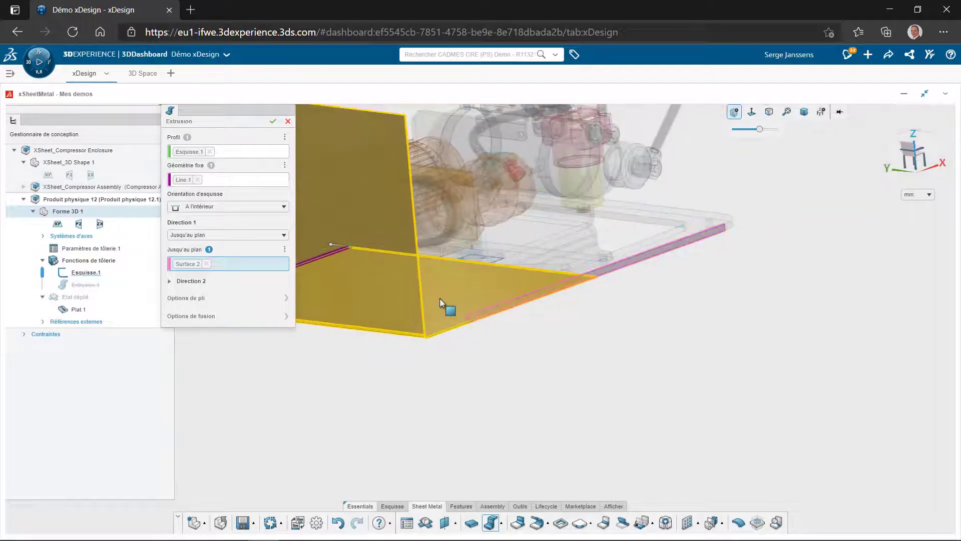
{"action": "middle_click_drag", "start_coordinate": [437, 295], "coordinate": [703, 299]}
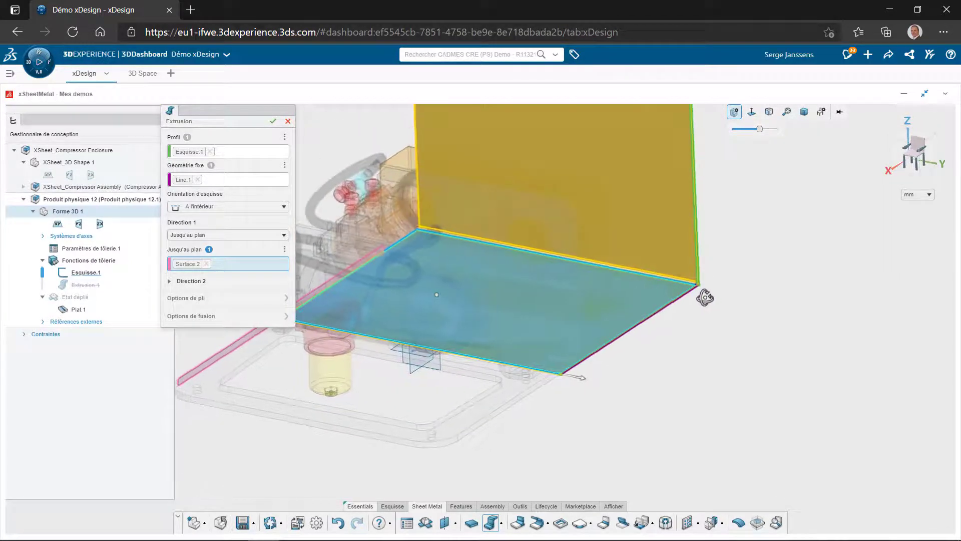
{"action": "scroll", "coordinate": [563, 224], "scroll_direction": "down", "scroll_amount": 4}
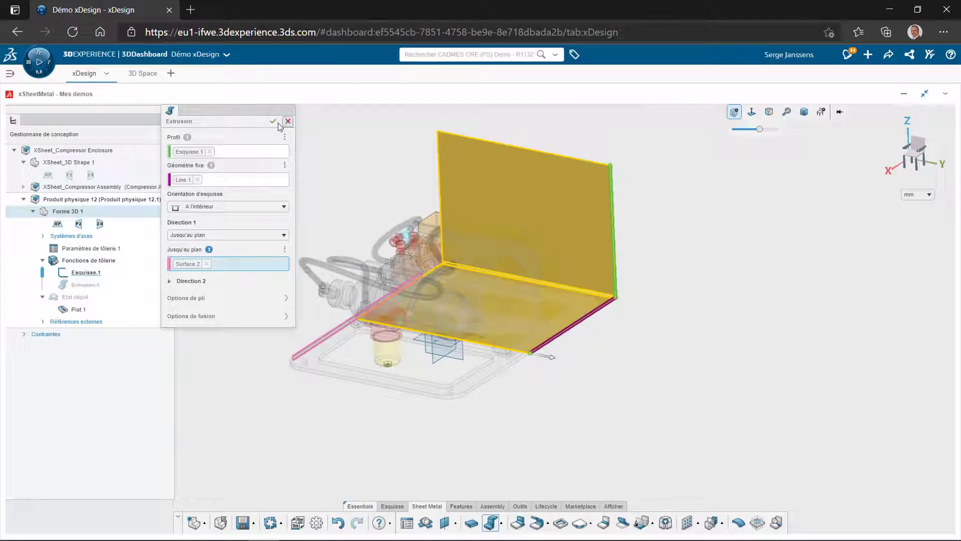
{"action": "left_click", "coordinate": [215, 207]}
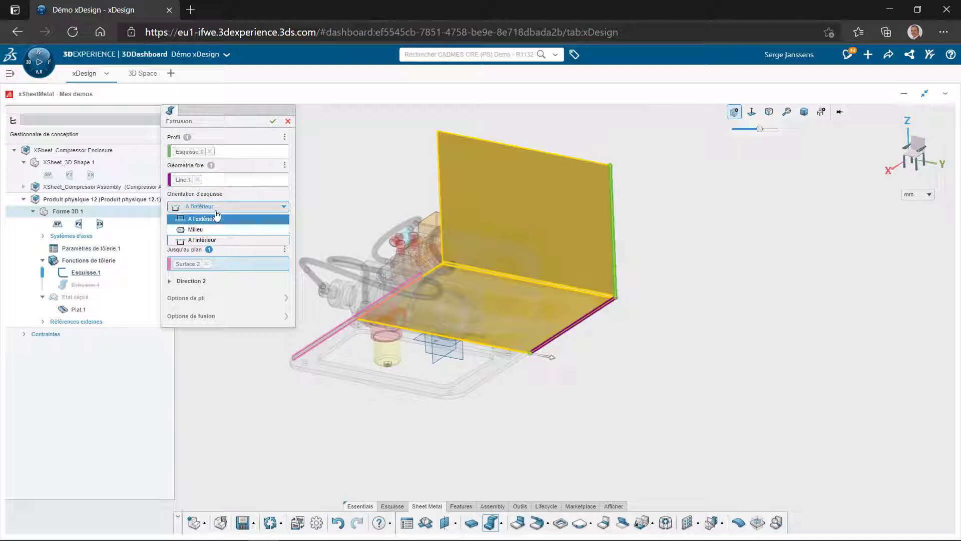
{"action": "left_click", "coordinate": [221, 207]}
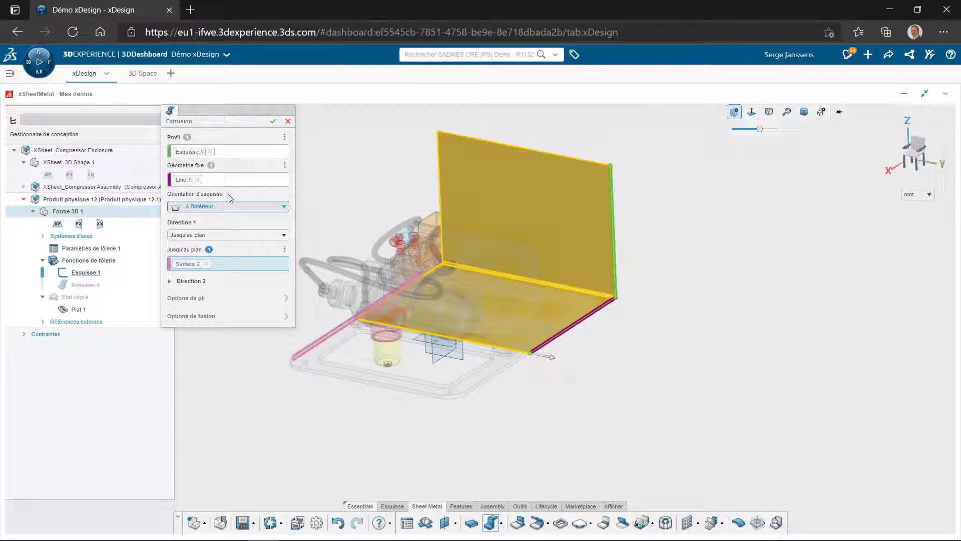
{"action": "left_click", "coordinate": [273, 122]}
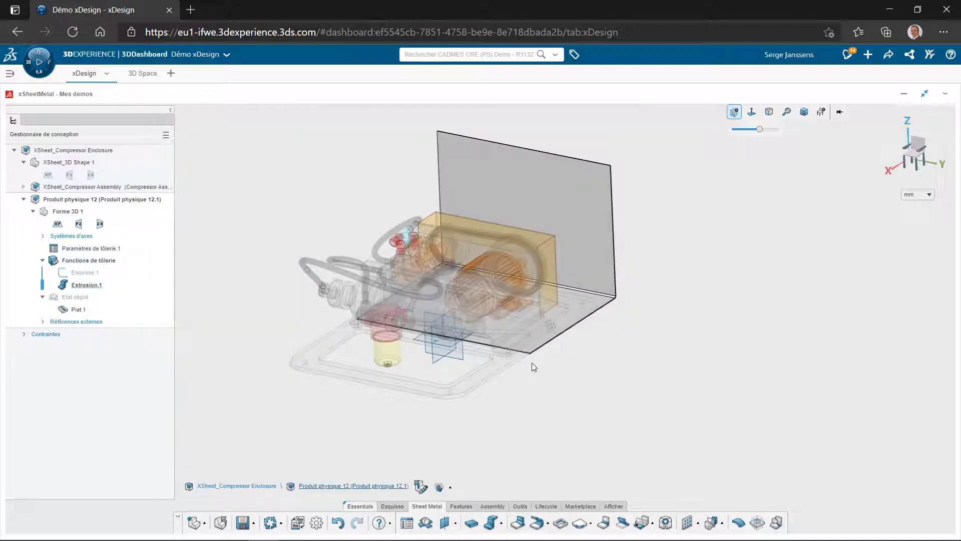
- Start an edge wall on the base panel's side edge in "Arête" mode with a height of 180 mm
{"action": "scroll", "coordinate": [531, 363], "scroll_direction": "up", "scroll_amount": 5}
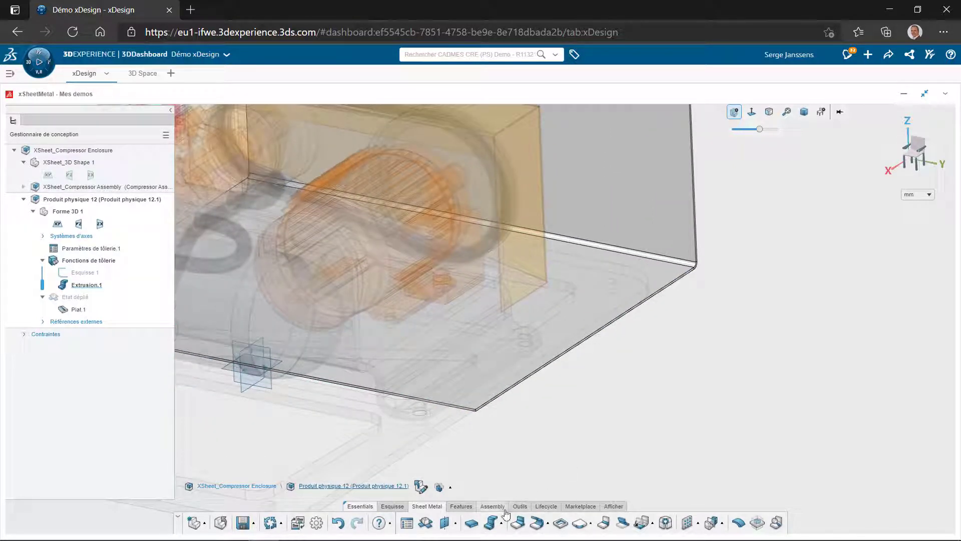
{"action": "left_click", "coordinate": [519, 524]}
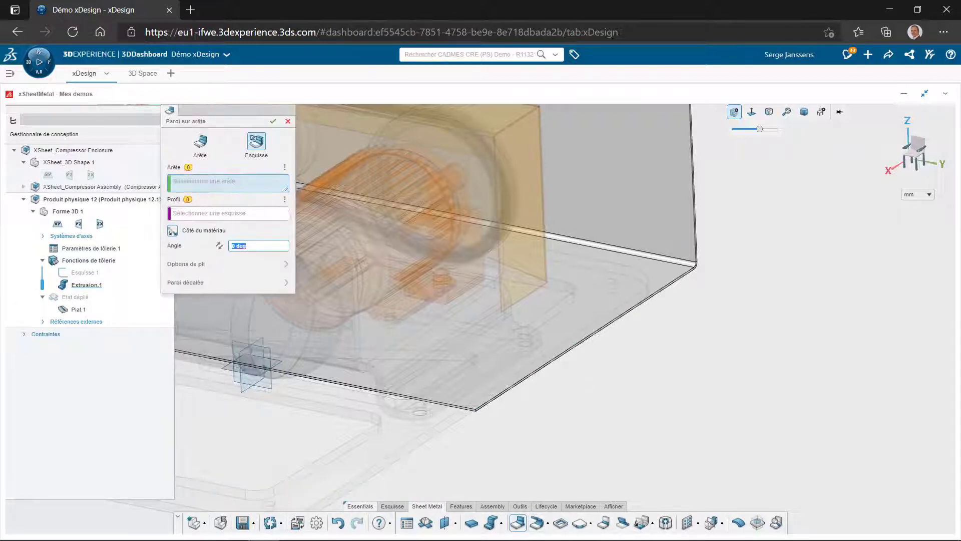
{"action": "left_click", "coordinate": [585, 343]}
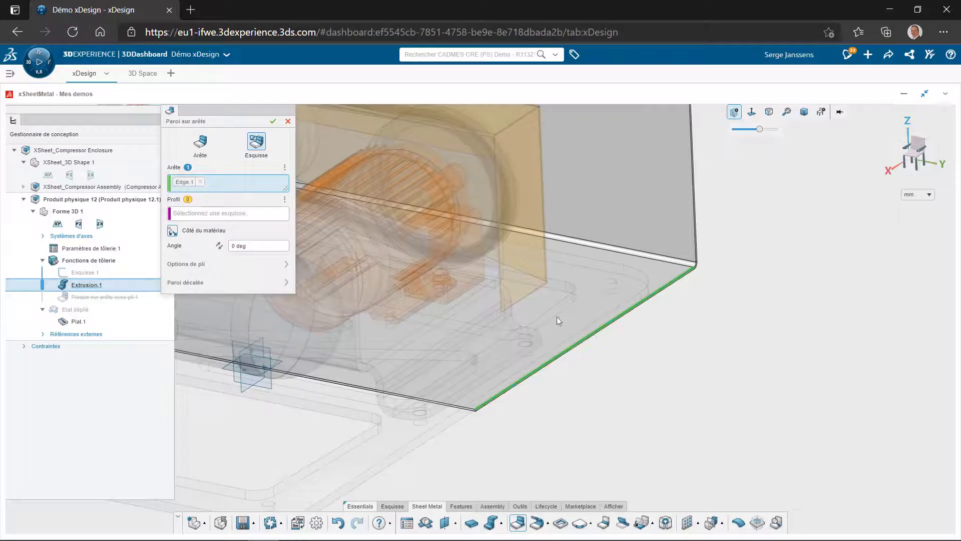
{"action": "left_click", "coordinate": [202, 144]}
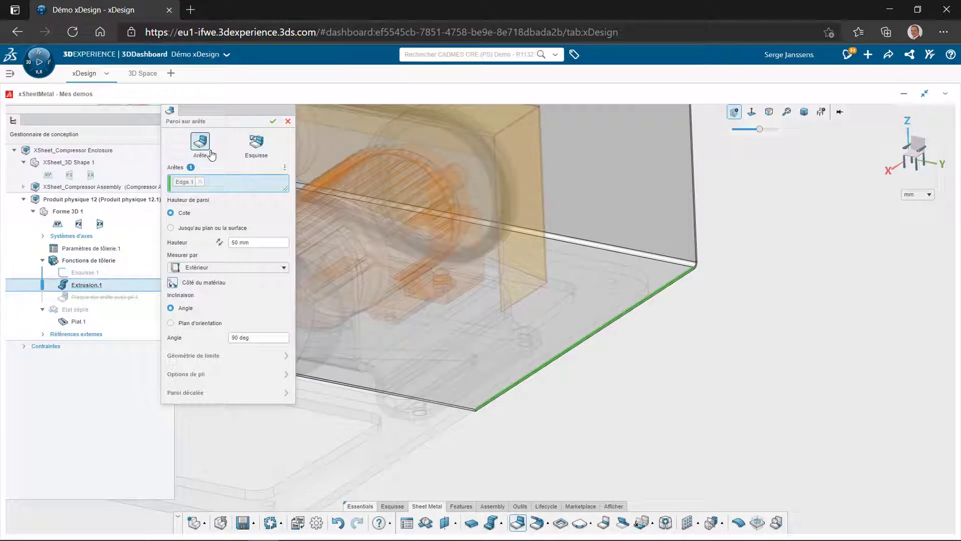
{"action": "left_click", "coordinate": [250, 244]}
{"action": "type", "text": "180"}
{"action": "key", "text": "Return"}
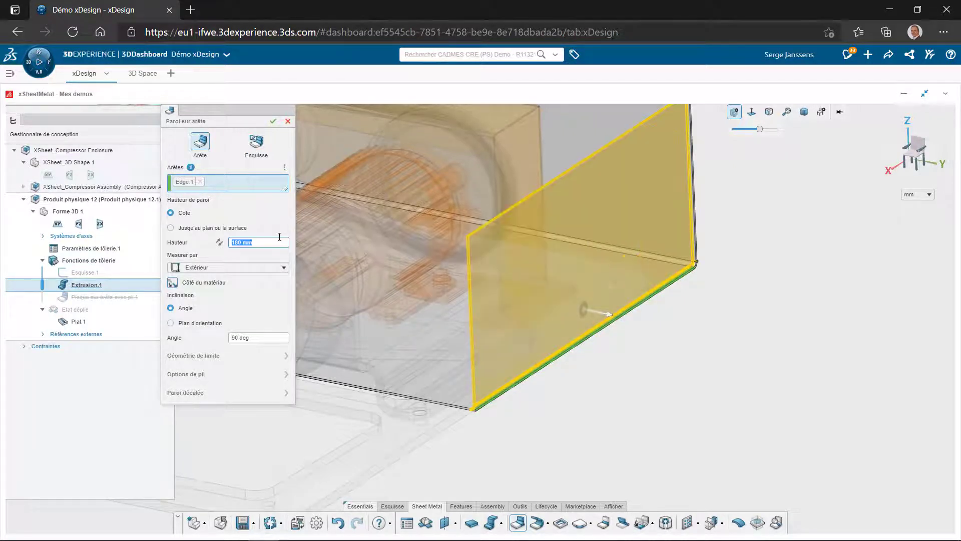
- Add the base panel's opposite side edge to the edge wall, keeping the back panel's vertical edge out of the selection
{"action": "scroll", "coordinate": [320, 230], "scroll_direction": "down", "scroll_amount": 3}
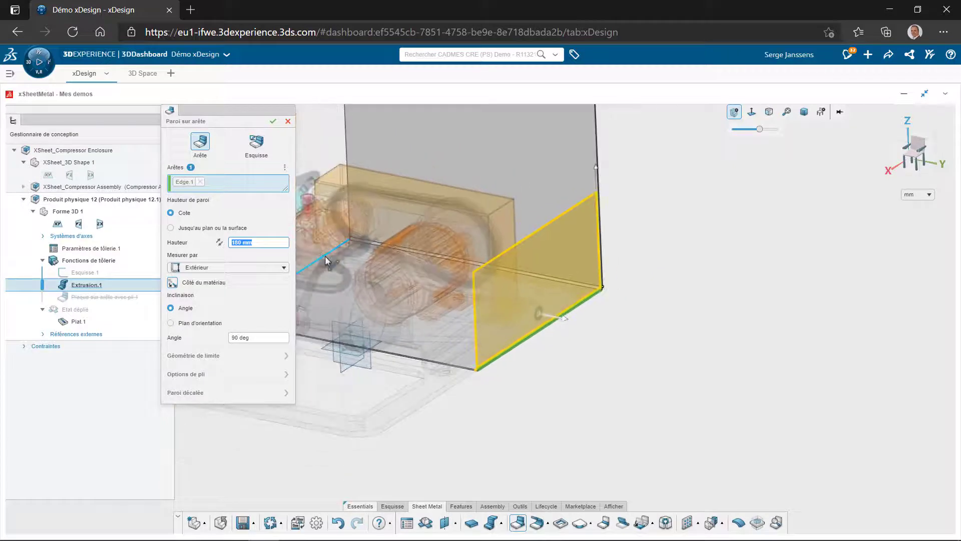
{"action": "left_click", "coordinate": [325, 257]}
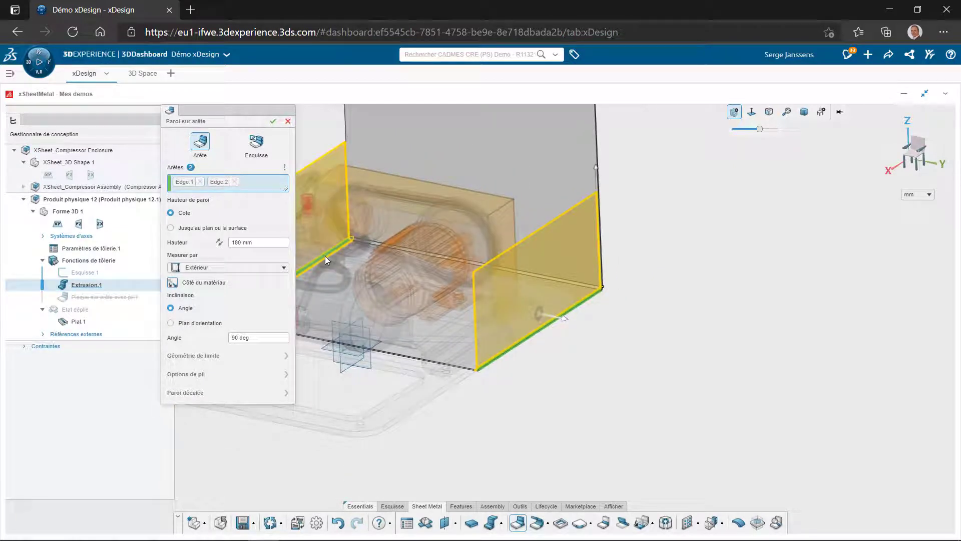
{"action": "left_click", "coordinate": [596, 149]}
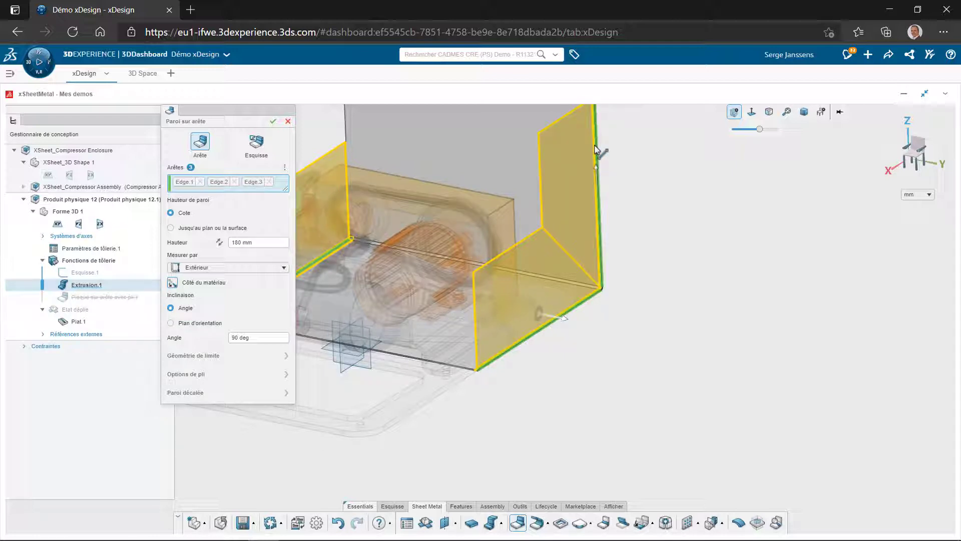
{"action": "left_click", "coordinate": [595, 148]}
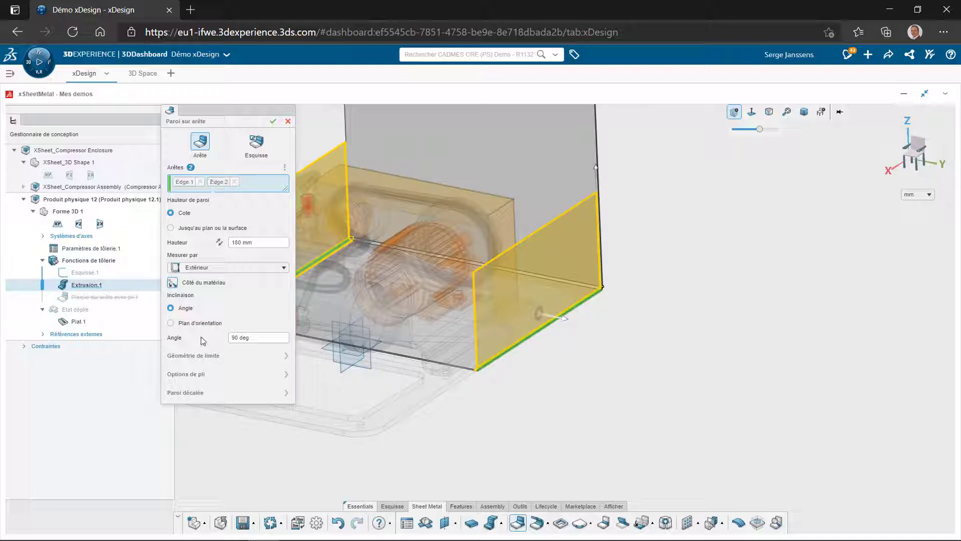
- Offset both side walls by 6 mm using the "Distance de décalage" type and create them
{"action": "left_click", "coordinate": [238, 396]}
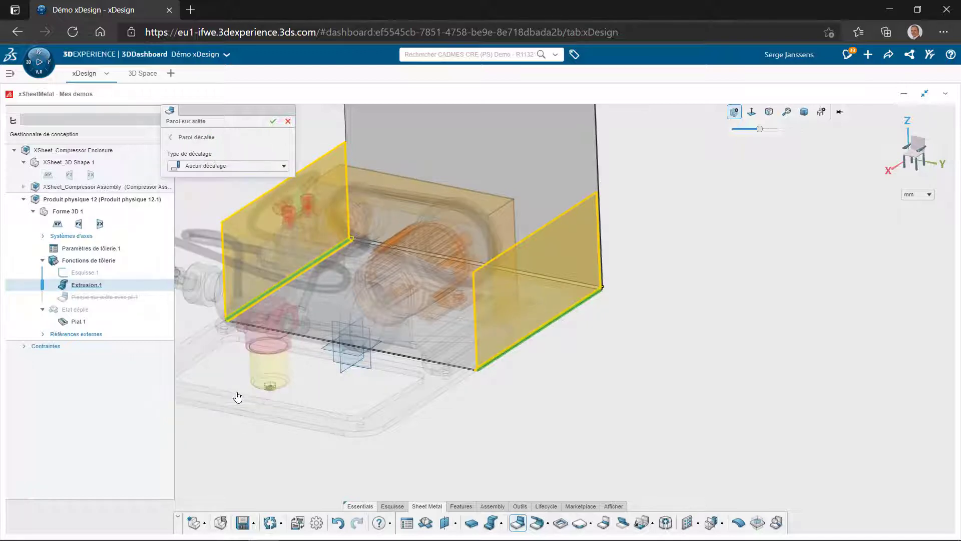
{"action": "left_click", "coordinate": [905, 159]}
{"action": "scroll", "coordinate": [531, 301], "scroll_direction": "up", "scroll_amount": 3}
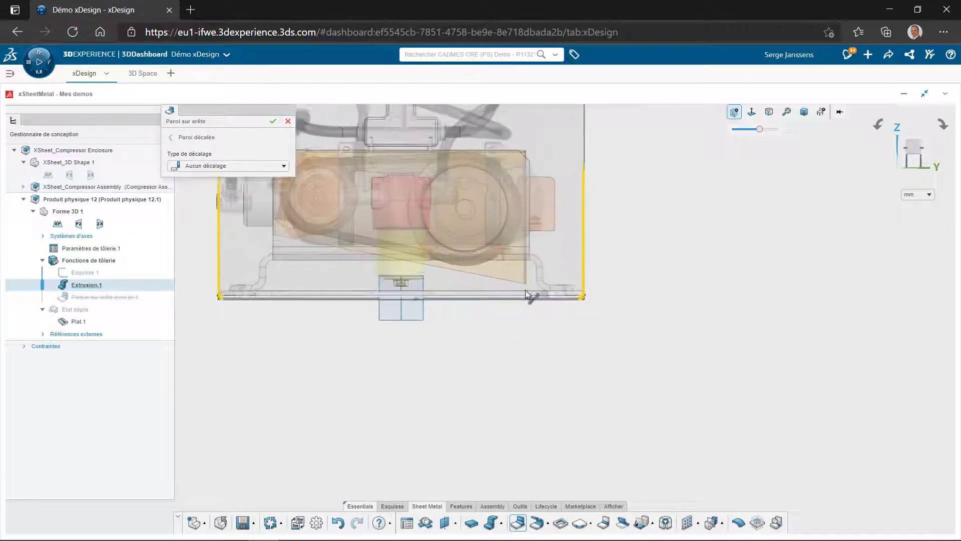
{"action": "scroll", "coordinate": [233, 254], "scroll_direction": "up", "scroll_amount": 3}
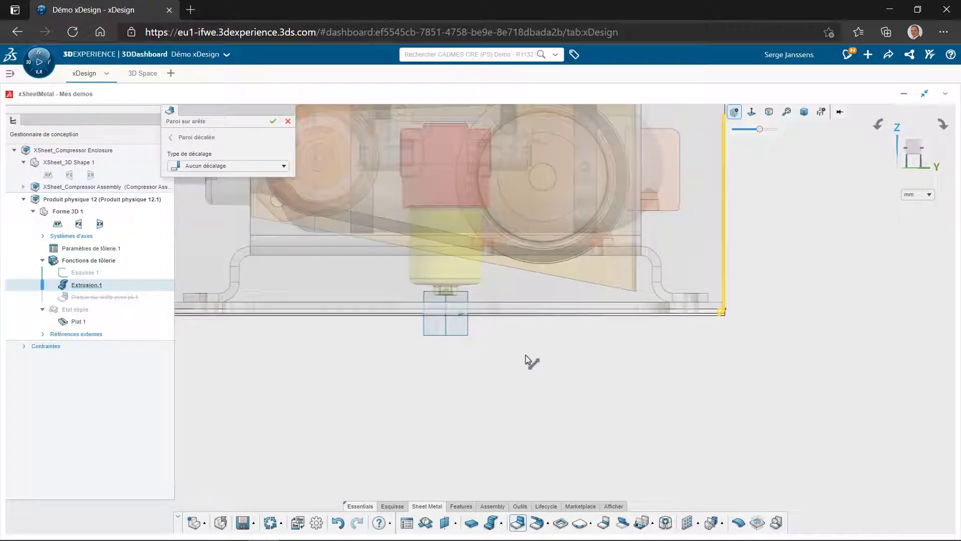
{"action": "left_click", "coordinate": [282, 167]}
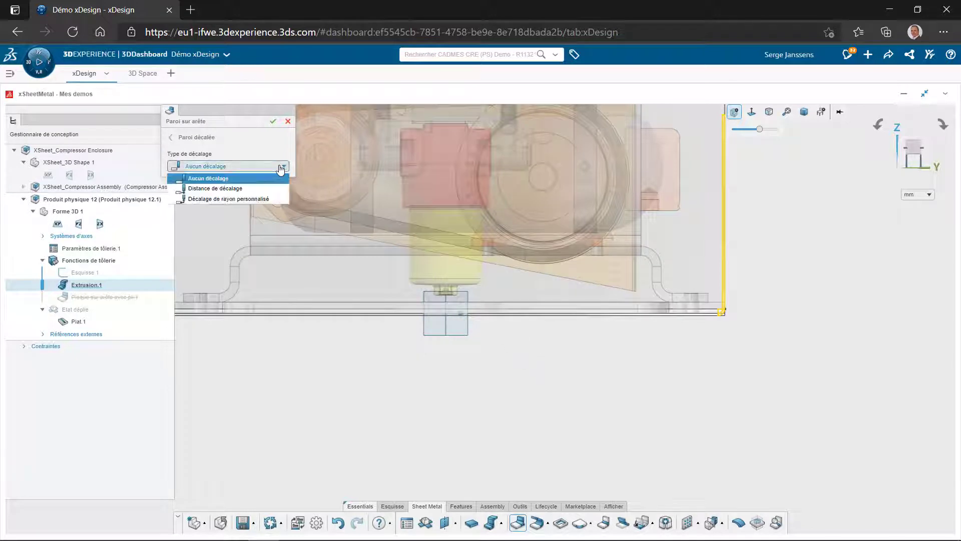
{"action": "left_click", "coordinate": [269, 189]}
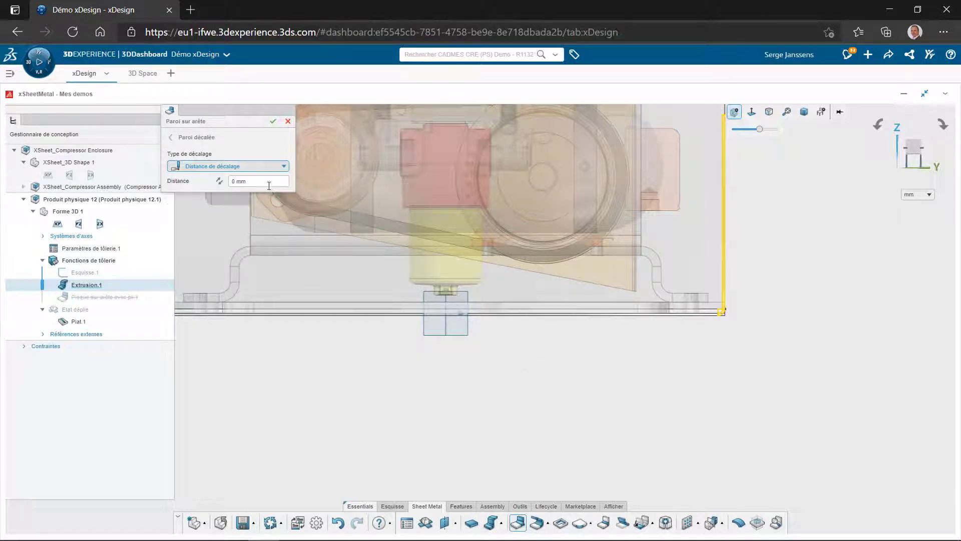
{"action": "left_click", "coordinate": [269, 186]}
{"action": "type", "text": "6"}
{"action": "key", "text": "Return"}
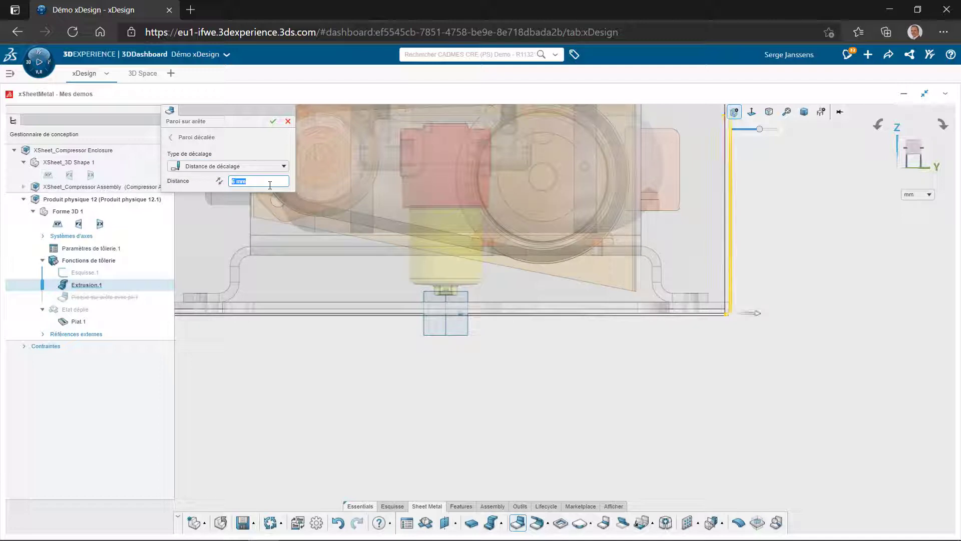
{"action": "left_click", "coordinate": [273, 121]}
- Start an edge wall on the back panel's vertical edge and limit its extent from the upper end with a 200 mm "Décalage 1"
{"action": "middle_click_drag", "start_coordinate": [634, 340], "coordinate": [611, 361]}
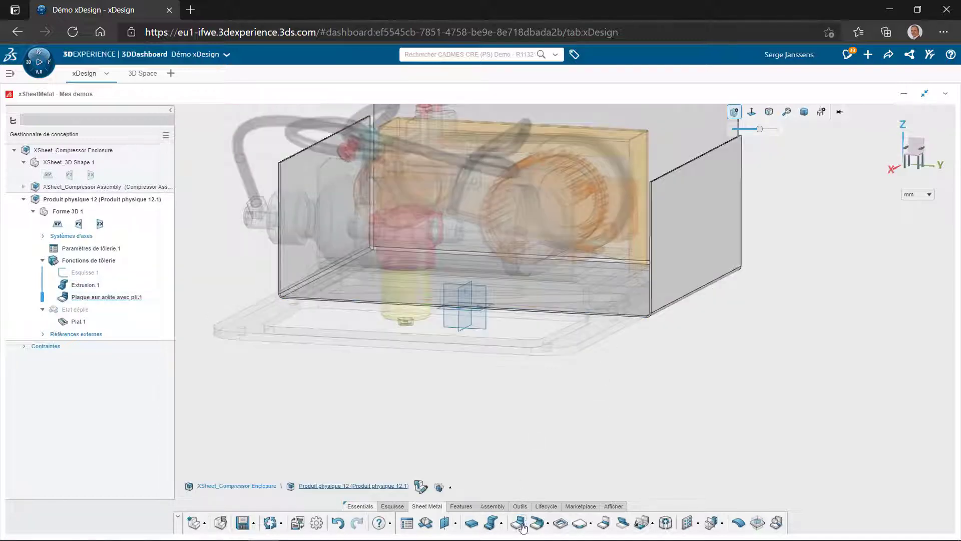
{"action": "left_click", "coordinate": [519, 524]}
{"action": "scroll", "coordinate": [671, 200], "scroll_direction": "down", "scroll_amount": 2}
{"action": "left_click", "coordinate": [674, 162]}
{"action": "left_click", "coordinate": [246, 356]}
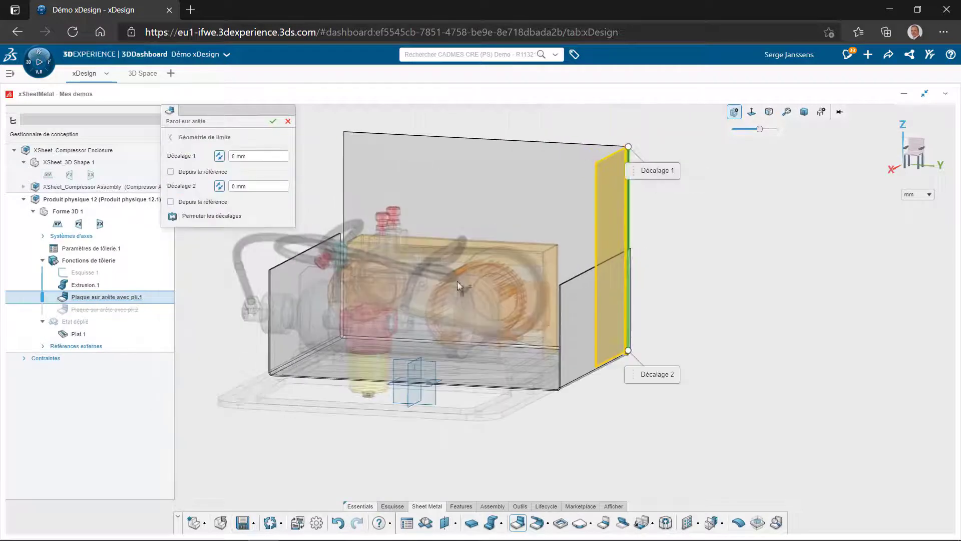
{"action": "left_click_drag", "start_coordinate": [647, 172], "coordinate": [680, 257]}
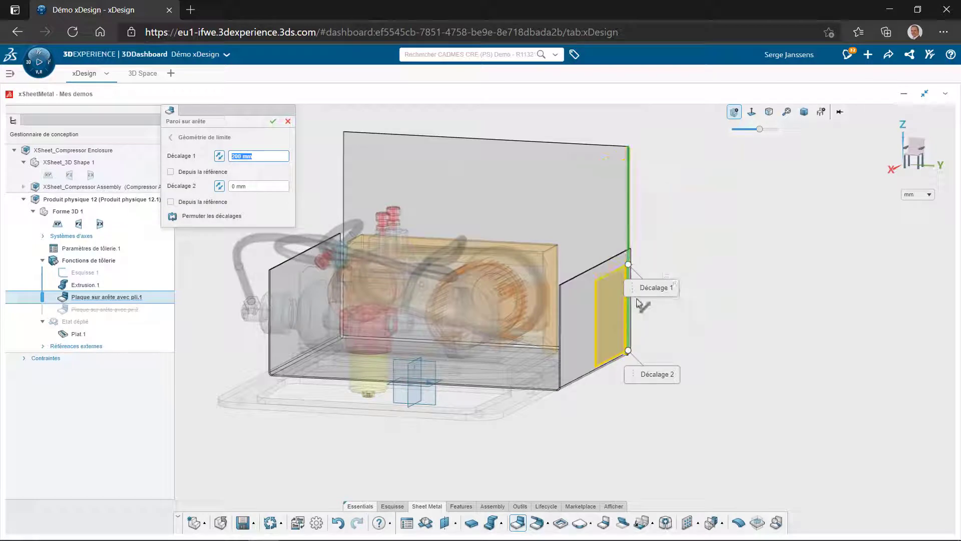
{"action": "left_click", "coordinate": [185, 139]}
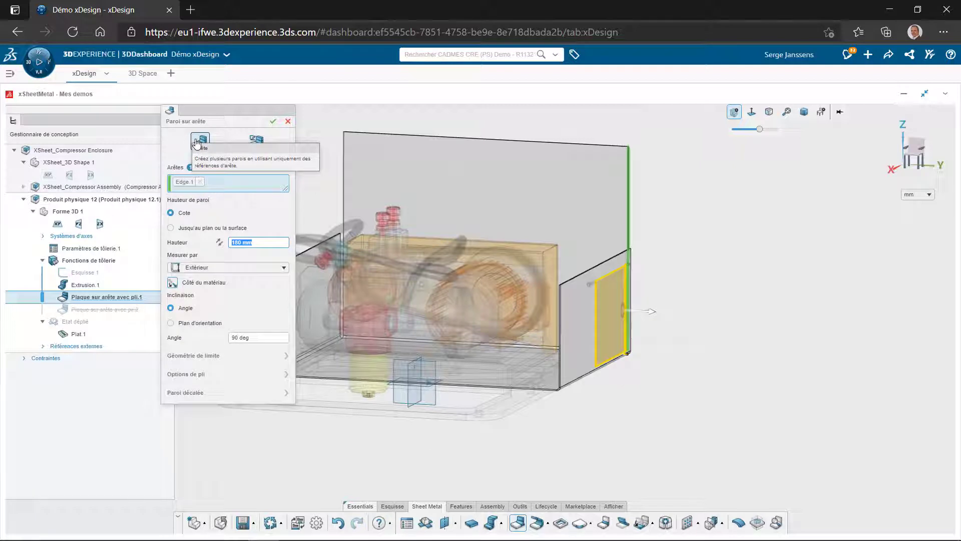
- Include the back panel's opposite vertical edge and create both walls with the "Distance de décalage" offset type
{"action": "left_click", "coordinate": [343, 219]}
{"action": "left_click", "coordinate": [201, 393]}
{"action": "left_click", "coordinate": [914, 150]}
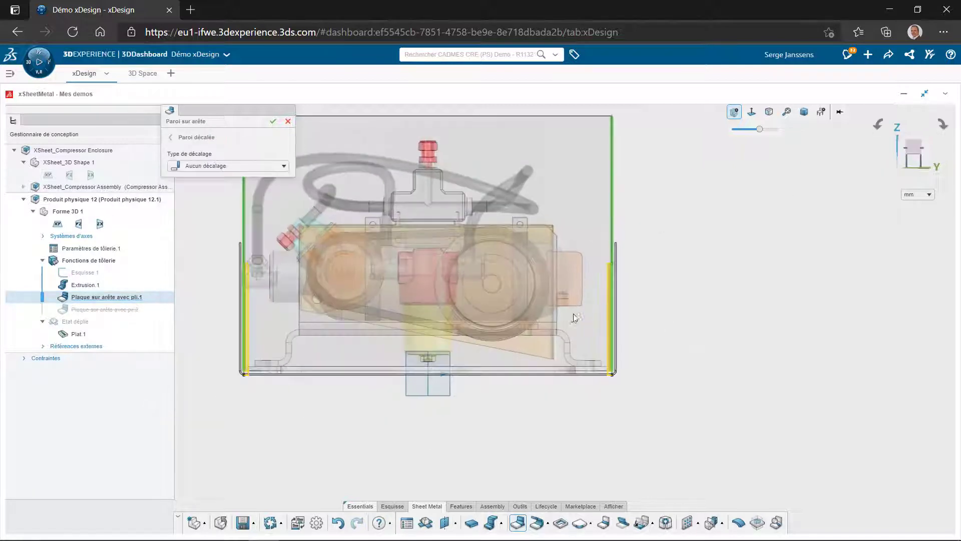
{"action": "scroll", "coordinate": [600, 313], "scroll_direction": "up", "scroll_amount": 4}
{"action": "left_click", "coordinate": [230, 166]}
{"action": "left_click", "coordinate": [215, 187]}
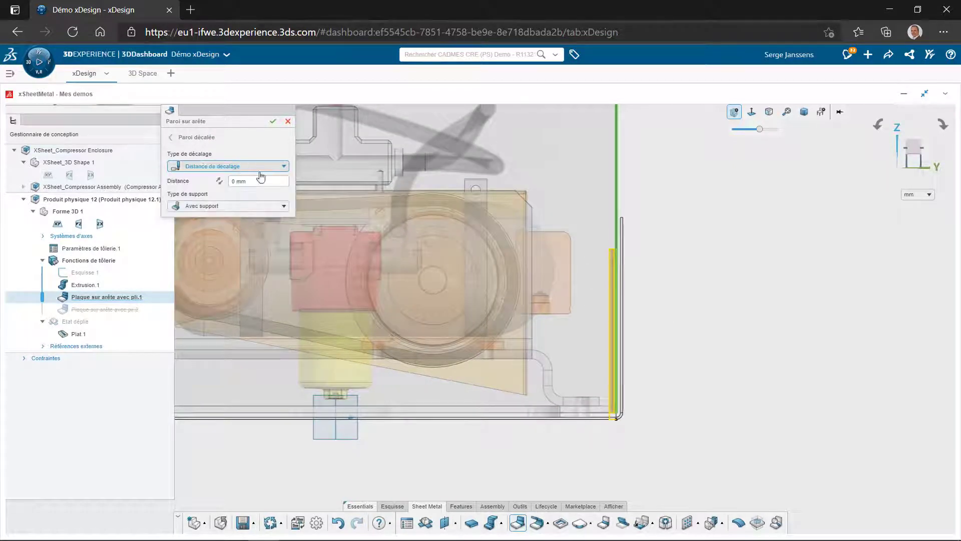
{"action": "left_click", "coordinate": [273, 121]}
{"action": "scroll", "coordinate": [596, 270], "scroll_direction": "up", "scroll_amount": 3}
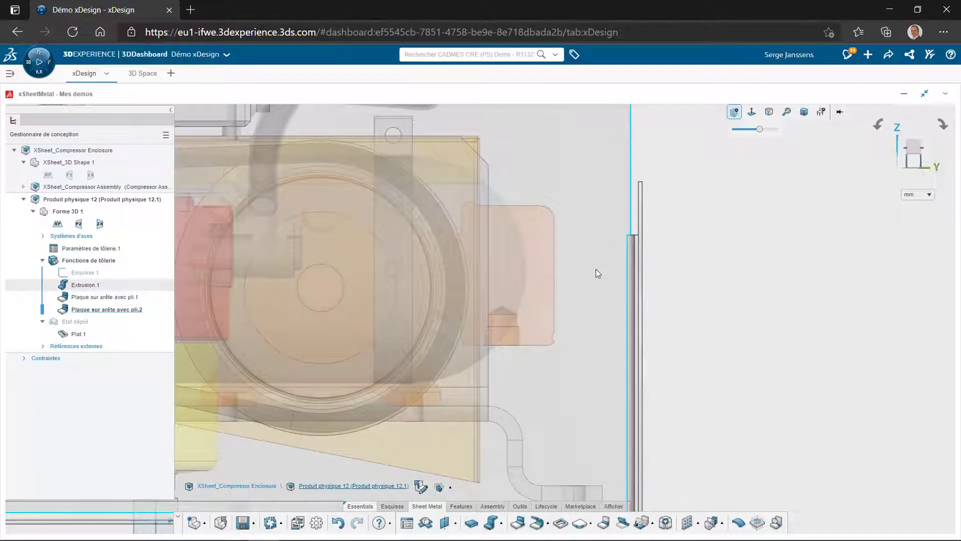
- Chamfer the back panel's two upper corners by distance and angle, with 100 mm and 45 degrees
{"action": "scroll", "coordinate": [596, 273], "scroll_direction": "down", "scroll_amount": 5}
{"action": "left_click", "coordinate": [804, 112]}
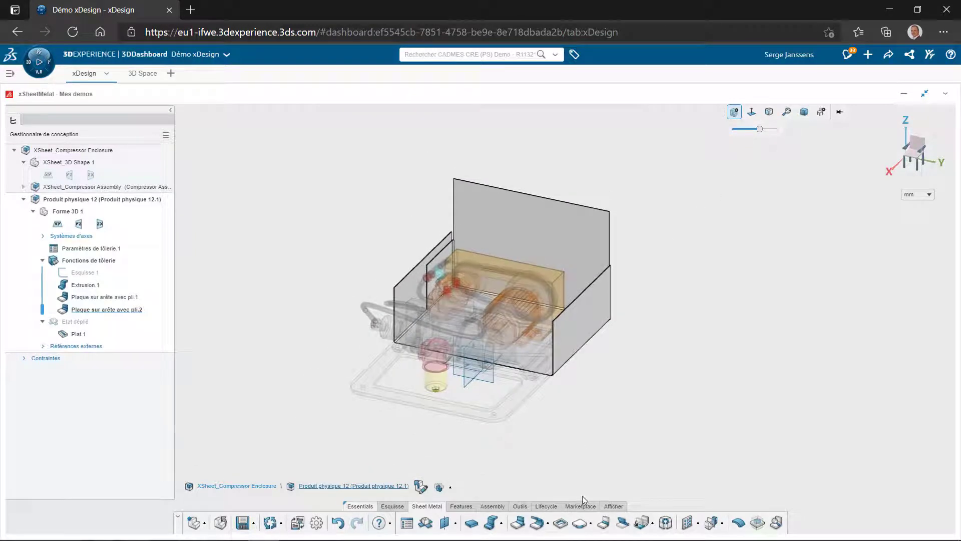
{"action": "left_click", "coordinate": [592, 523]}
{"action": "left_click", "coordinate": [606, 502]}
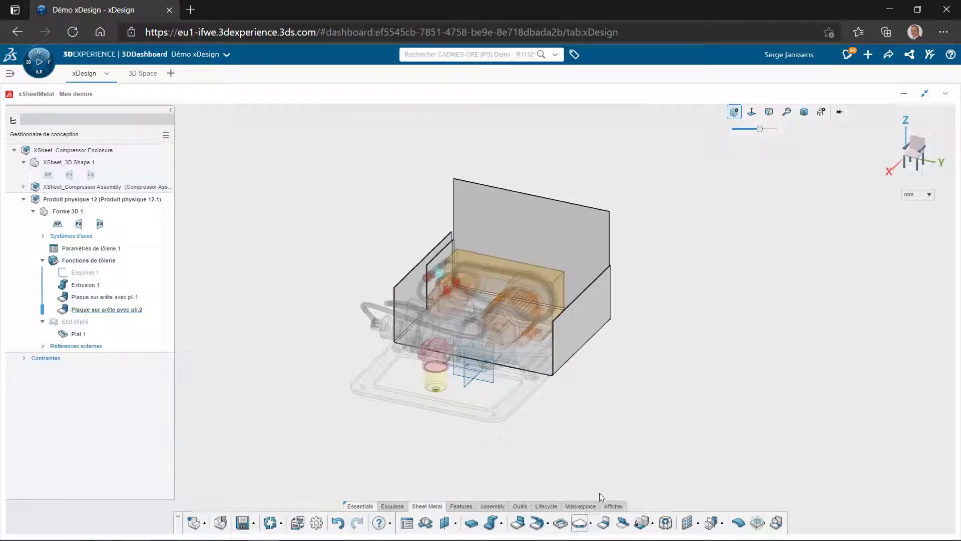
{"action": "left_click", "coordinate": [257, 143]}
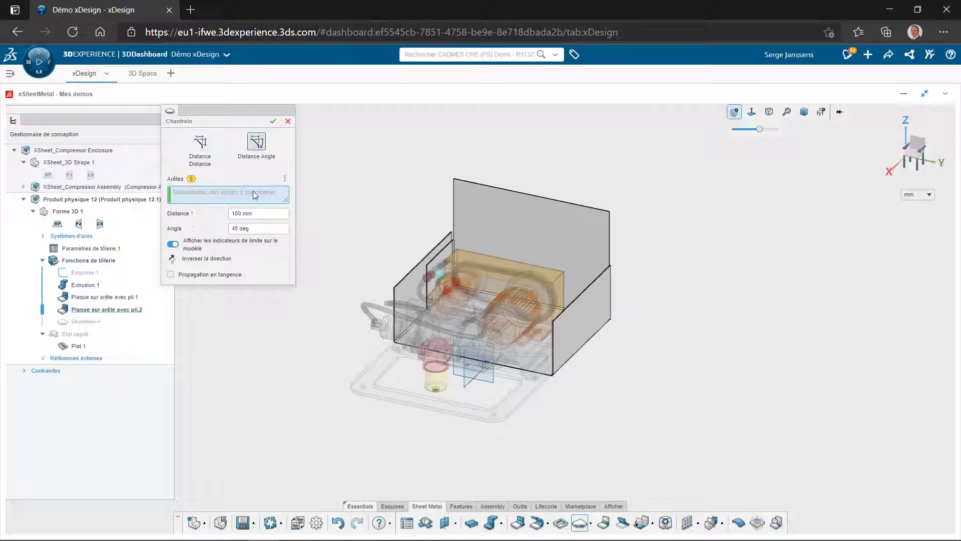
{"action": "left_click_drag", "start_coordinate": [263, 213], "coordinate": [197, 210]}
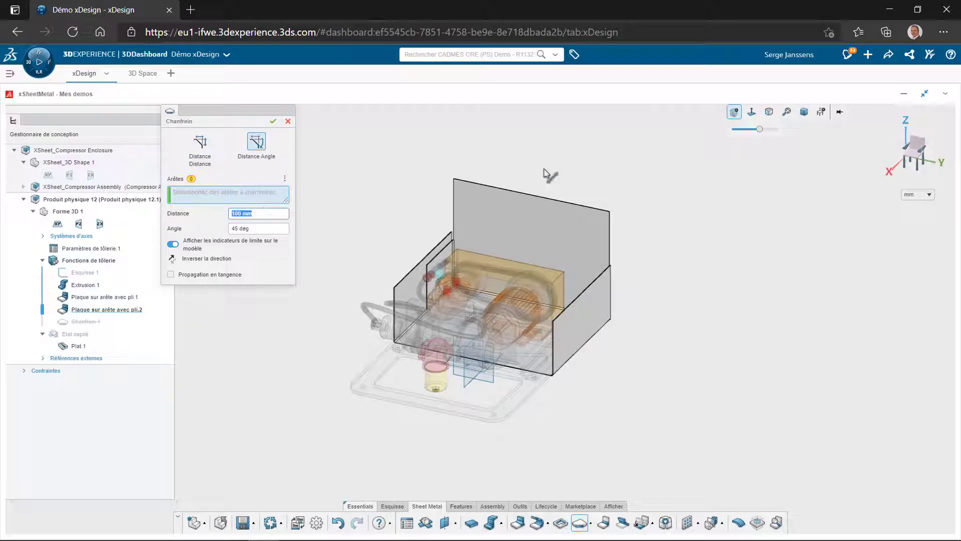
{"action": "left_click", "coordinate": [599, 206]}
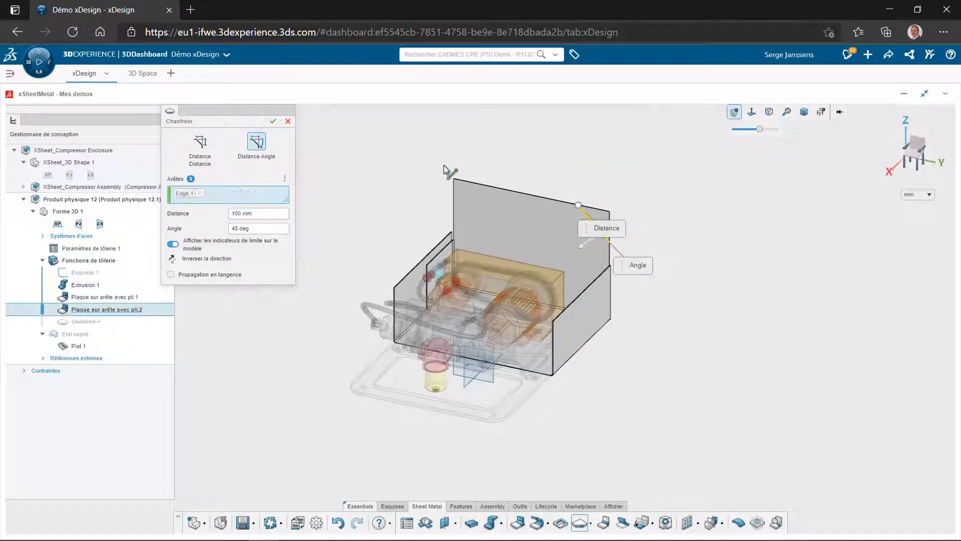
{"action": "left_click", "coordinate": [488, 219]}
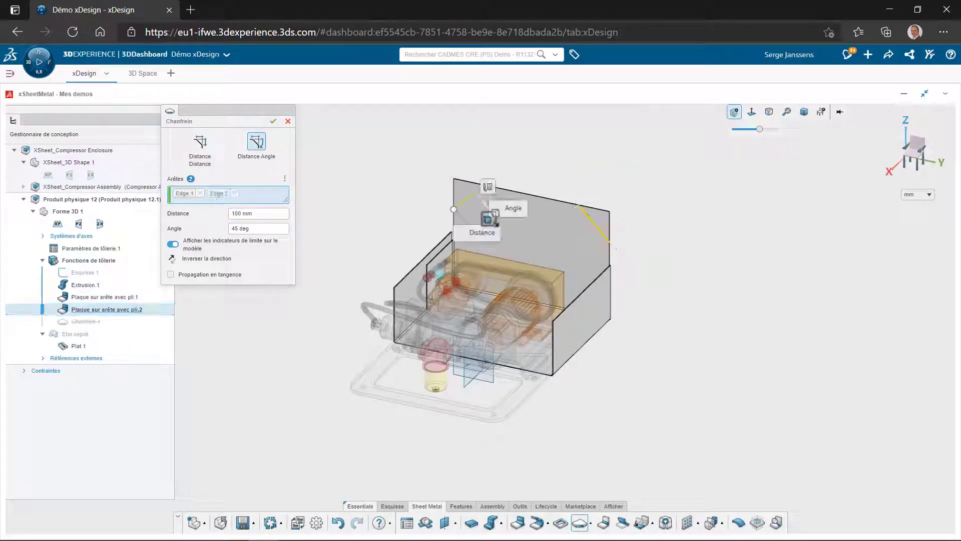
{"action": "left_click", "coordinate": [273, 122]}
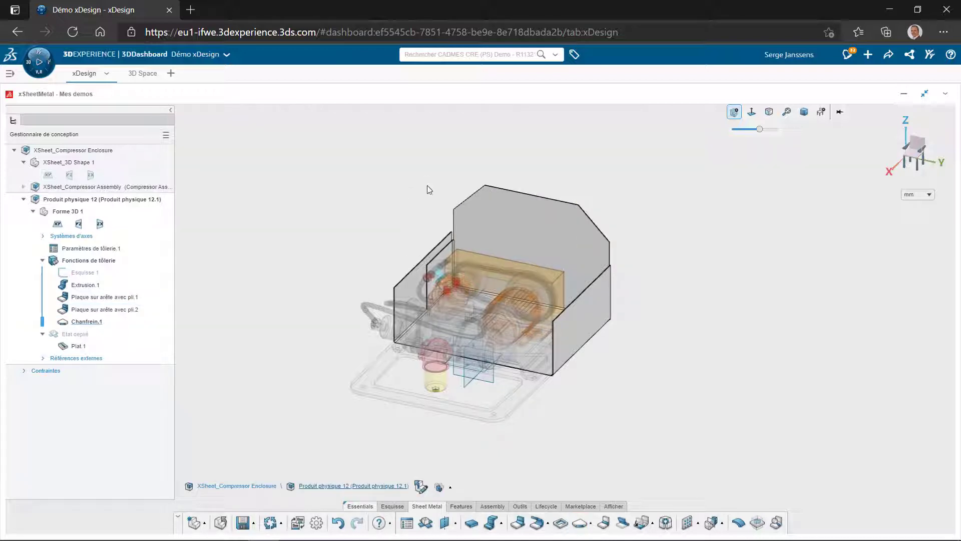
- Sketch a closed tab profile on the back panel's thin upper face, with straight sides about 85 mm long and a tangent rounded end
{"action": "scroll", "coordinate": [498, 189], "scroll_direction": "up", "scroll_amount": 10}
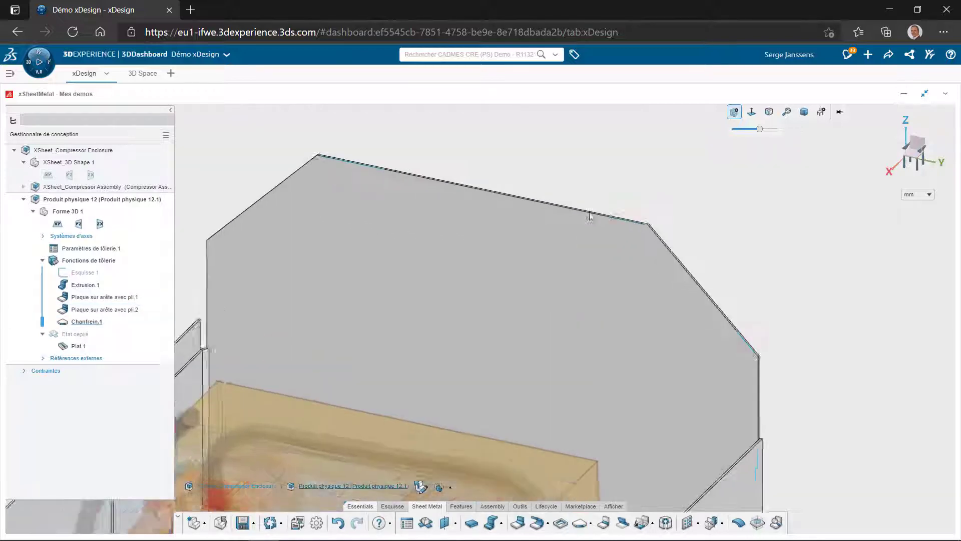
{"action": "left_click", "coordinate": [502, 242]}
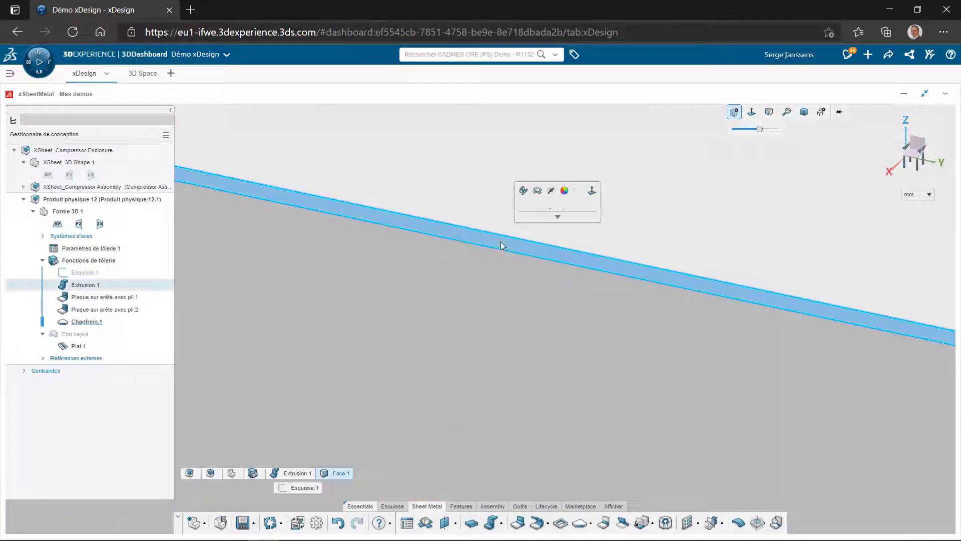
{"action": "left_click", "coordinate": [525, 207]}
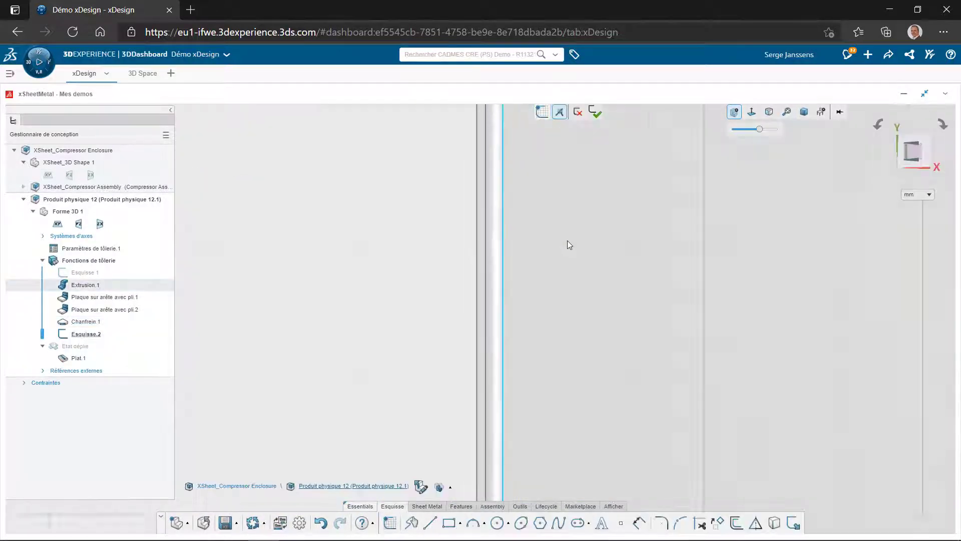
{"action": "scroll", "coordinate": [569, 240], "scroll_direction": "down", "scroll_amount": 3}
{"action": "scroll", "coordinate": [649, 400], "scroll_direction": "up", "scroll_amount": 1}
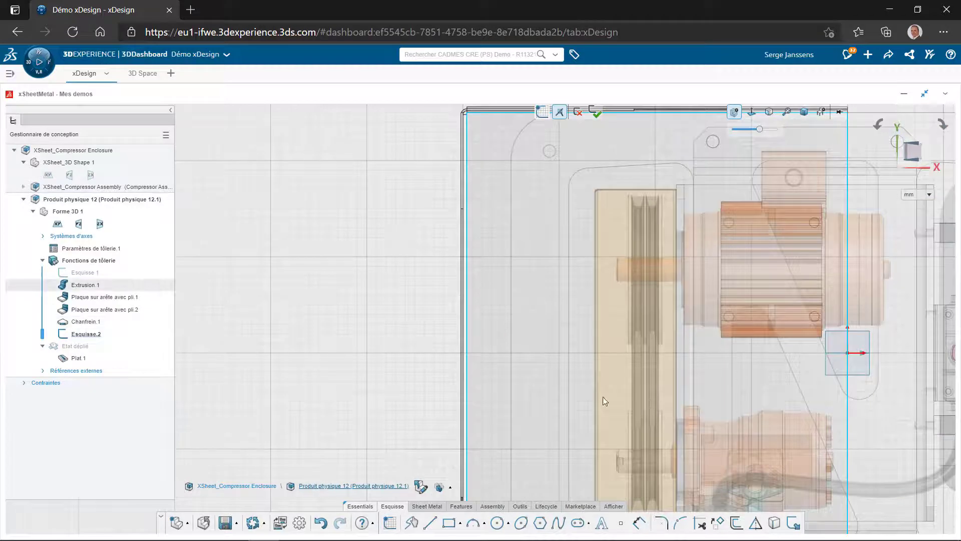
{"action": "left_click", "coordinate": [431, 523]}
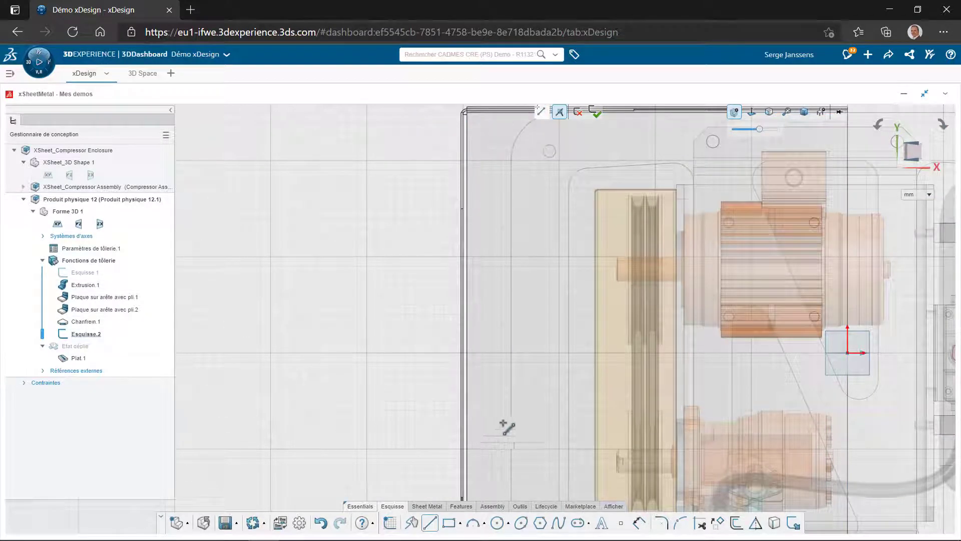
{"action": "left_click", "coordinate": [466, 325]}
{"action": "left_click", "coordinate": [549, 325]}
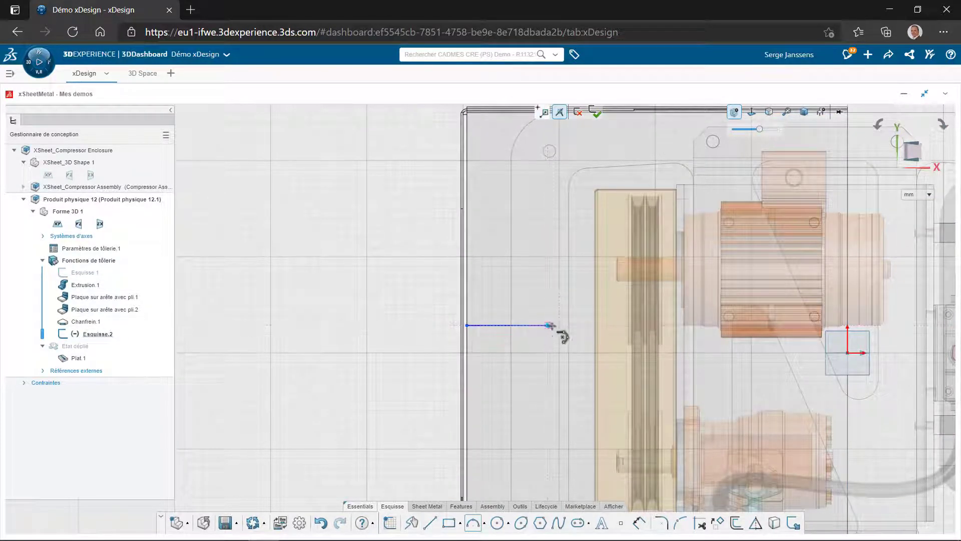
{"action": "left_click", "coordinate": [550, 395]}
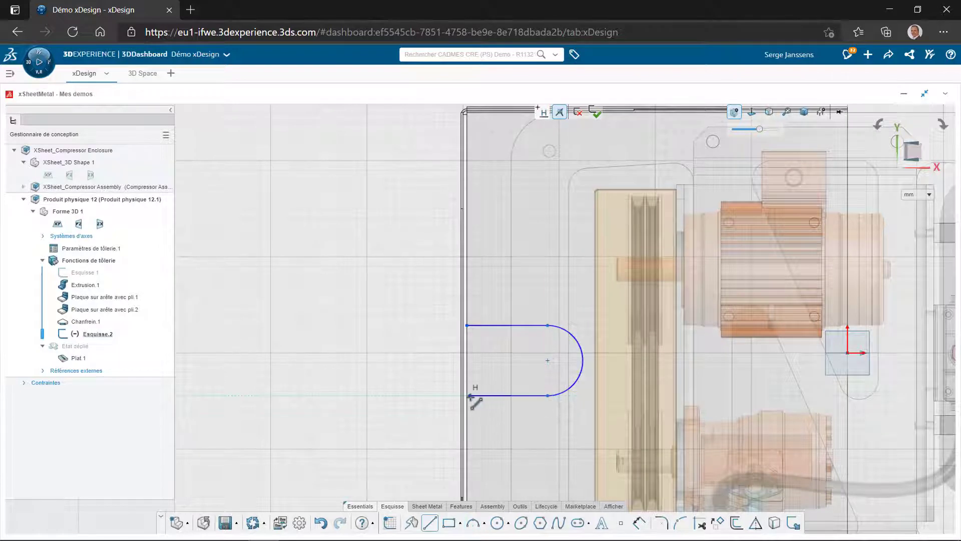
{"action": "left_click", "coordinate": [467, 395]}
{"action": "left_click", "coordinate": [467, 325]}
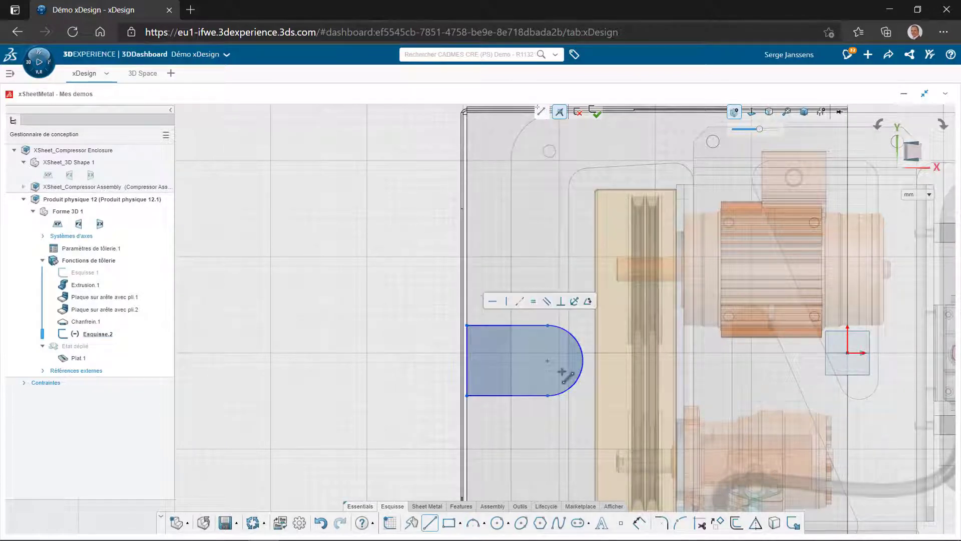
- Dimension the tab profile with a 50 mm straight side and a 25 mm radius on its rounded end
{"action": "left_click", "coordinate": [639, 523]}
{"action": "left_click", "coordinate": [514, 326]}
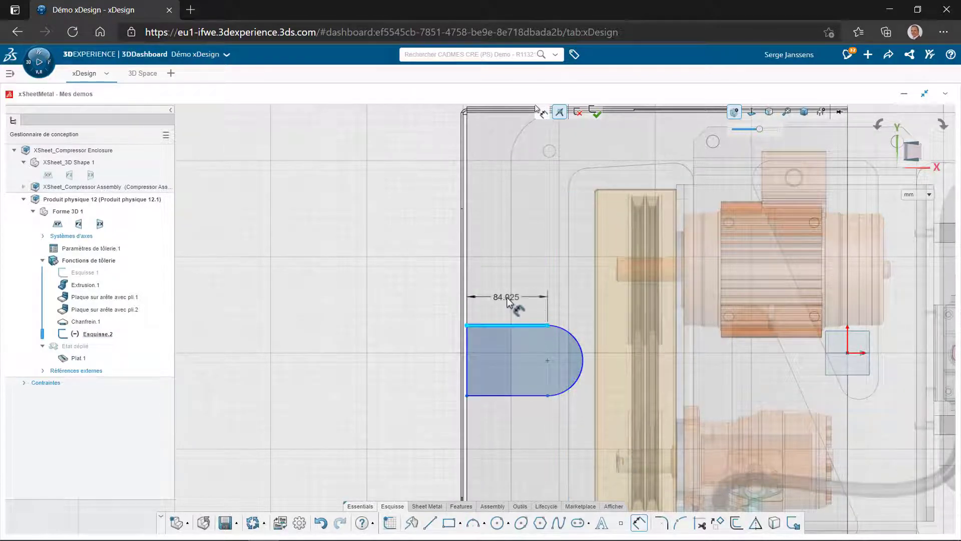
{"action": "left_click", "coordinate": [508, 303]}
{"action": "type", "text": "50"}
{"action": "key", "text": "Return"}
{"action": "left_click", "coordinate": [539, 334]}
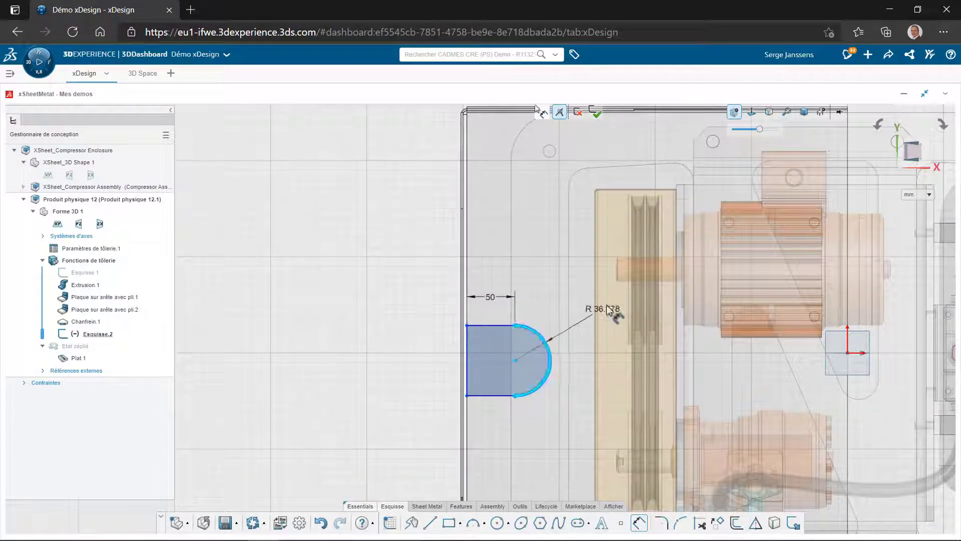
{"action": "left_click", "coordinate": [605, 305]}
{"action": "type", "text": "25"}
{"action": "key", "text": "Return"}
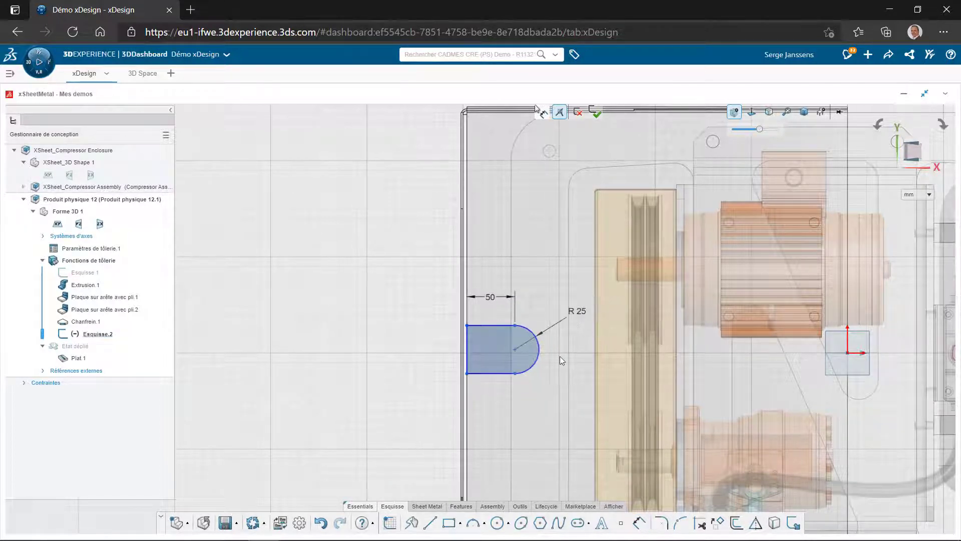
- Constrain the centre of the tab's arc to be coincident with the sketch's horizontal axis
{"action": "left_click", "coordinate": [515, 350]}
{"action": "left_click", "coordinate": [854, 354]}
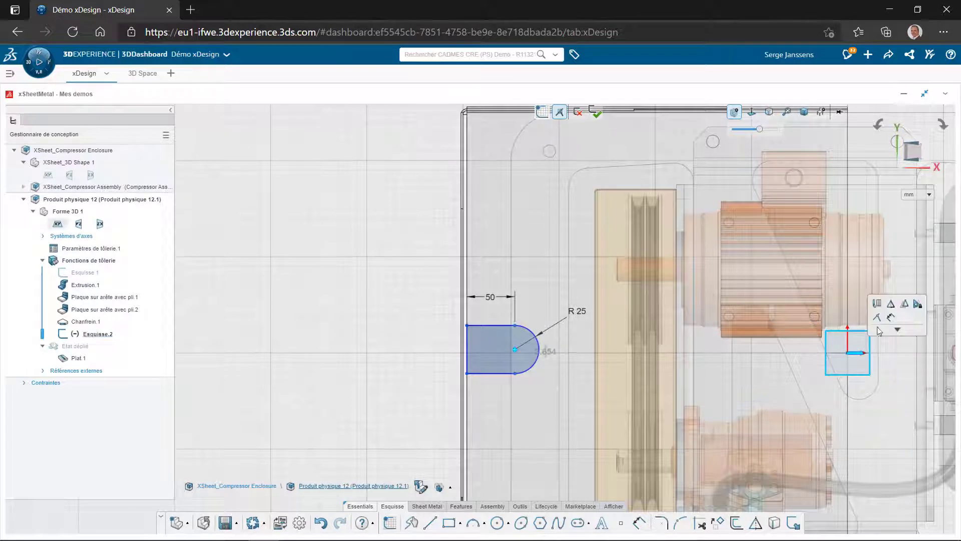
{"action": "left_click", "coordinate": [877, 318]}
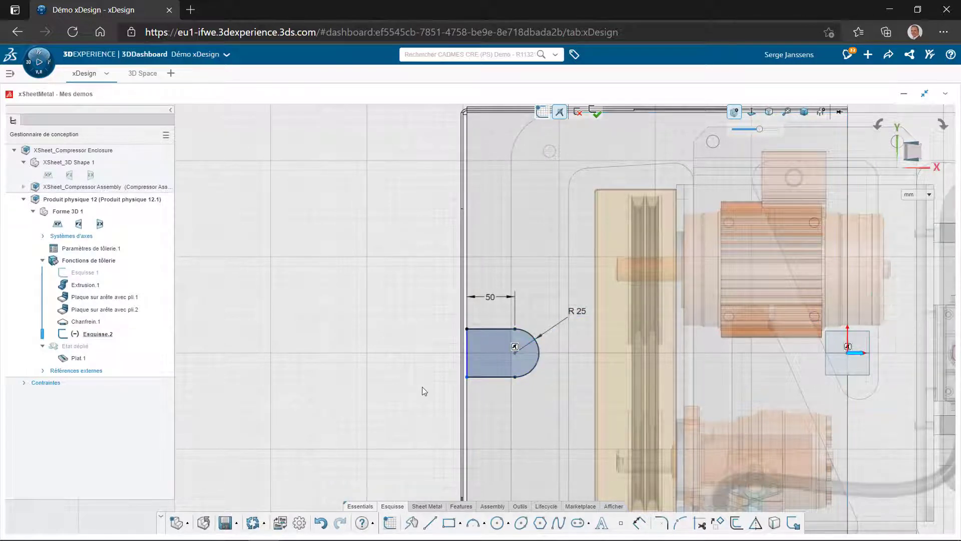
- Pull the profile's free corner outward, make the slanted closing line vertical with a constraint, and finish the sketch
{"action": "left_click_drag", "start_coordinate": [468, 377], "coordinate": [417, 380]}
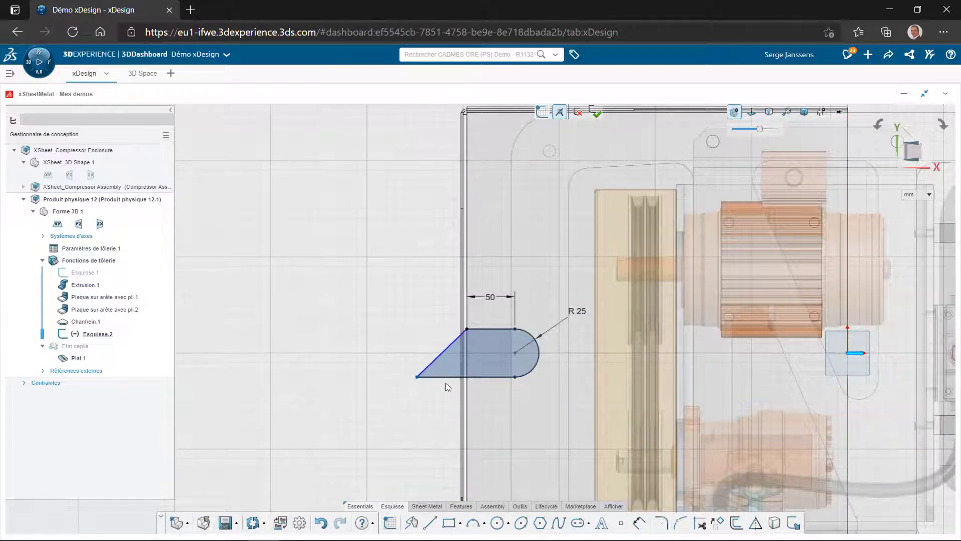
{"action": "left_click", "coordinate": [431, 363]}
{"action": "left_click", "coordinate": [462, 344]}
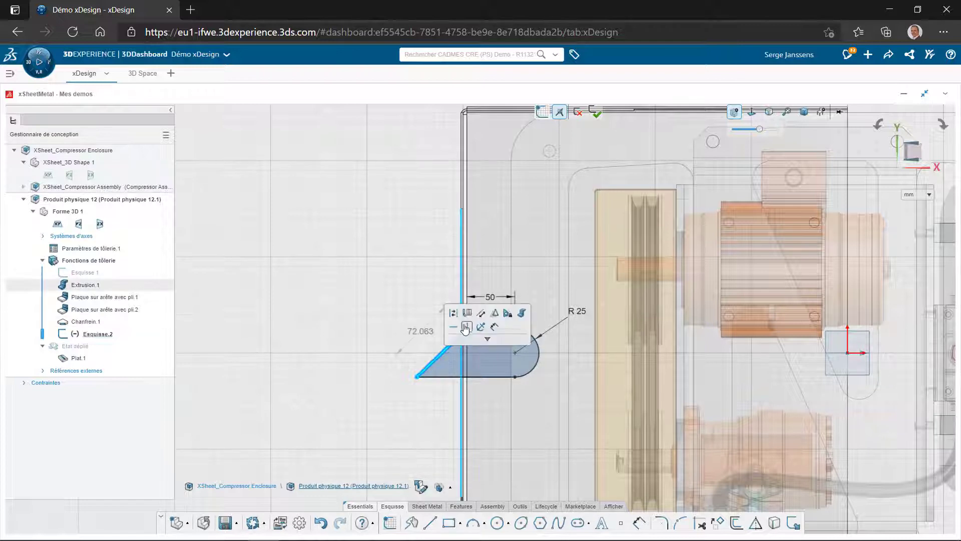
{"action": "left_click", "coordinate": [467, 327]}
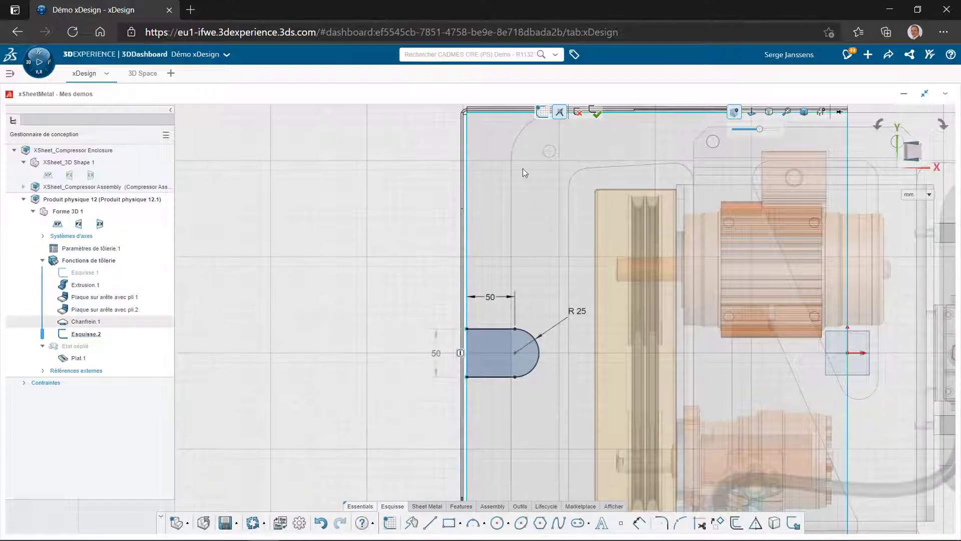
{"action": "left_click", "coordinate": [596, 112]}
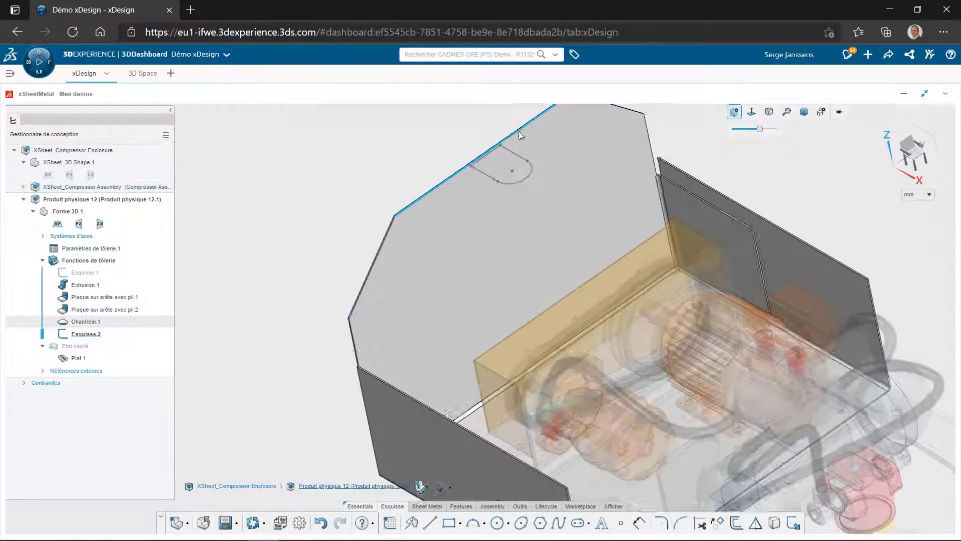
- Create an edge wall in "Esquisse" mode from the back panel's upper edge, using the rounded tab sketch as its profile
{"action": "scroll", "coordinate": [518, 131], "scroll_direction": "up", "scroll_amount": 5}
{"action": "left_click", "coordinate": [424, 507]}
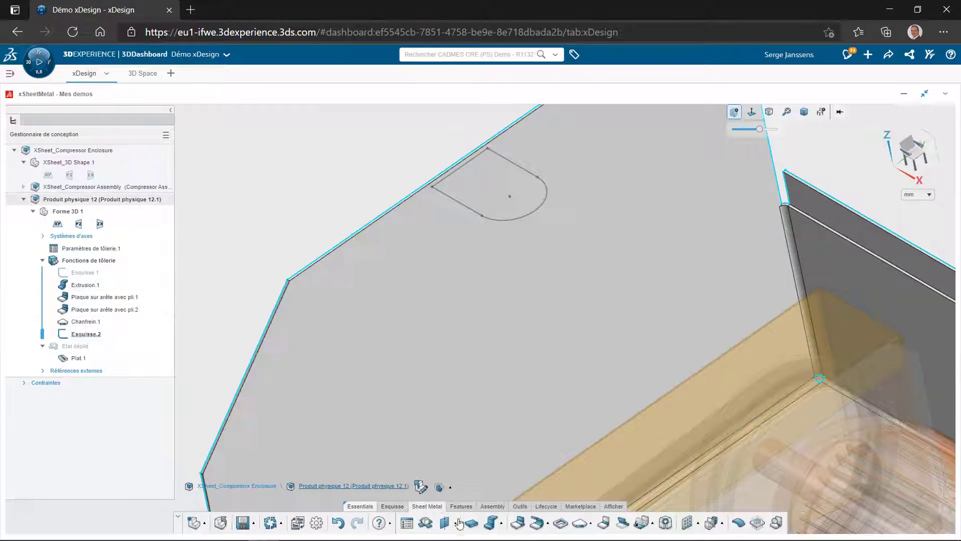
{"action": "left_click", "coordinate": [520, 524]}
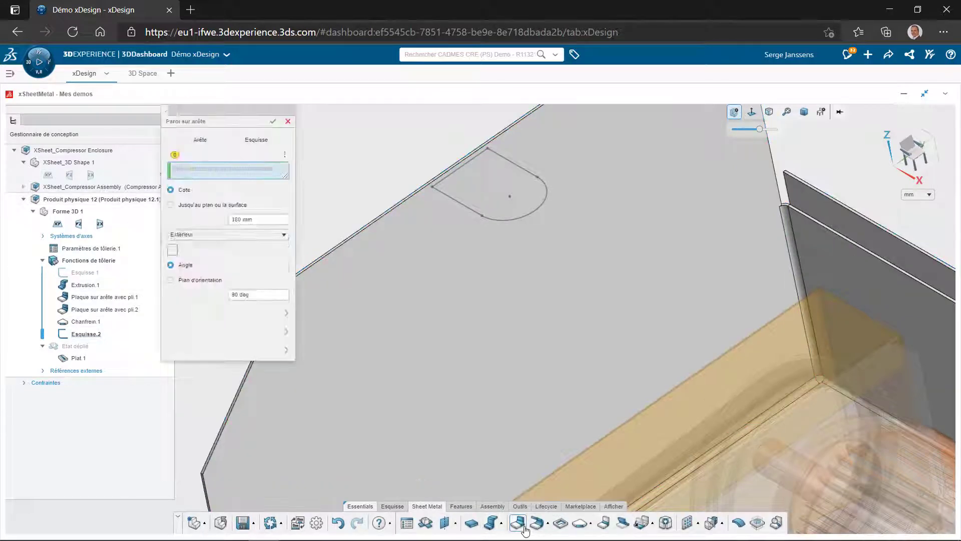
{"action": "left_click", "coordinate": [256, 143]}
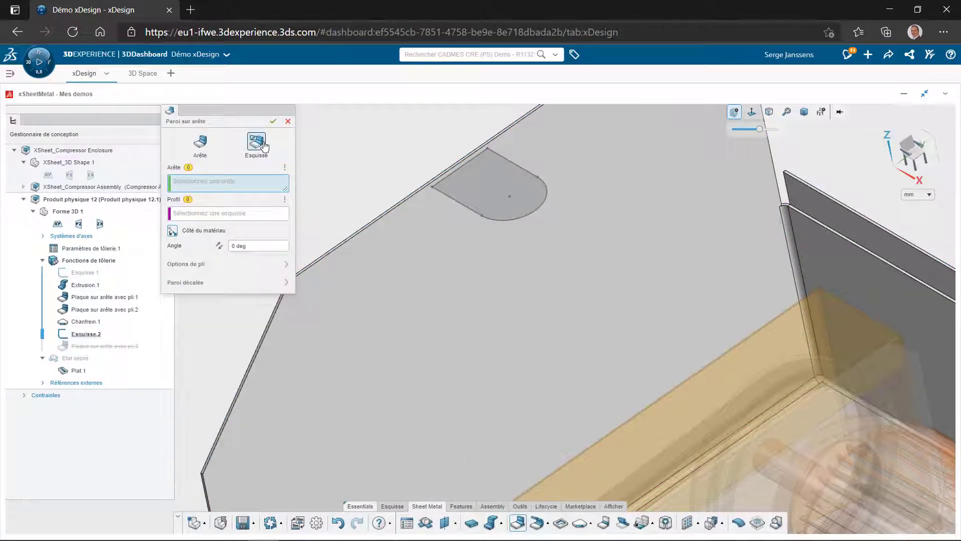
{"action": "left_click", "coordinate": [372, 225]}
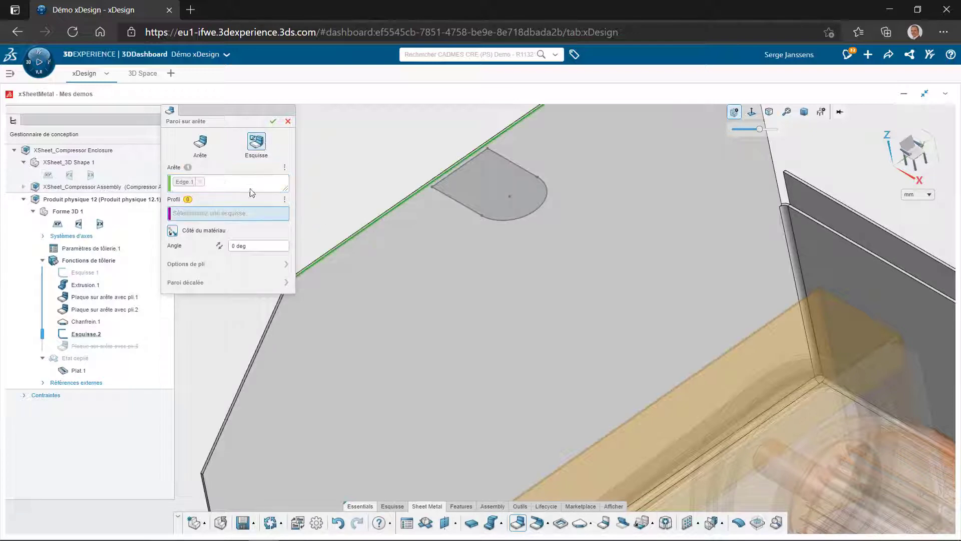
{"action": "left_click", "coordinate": [471, 196]}
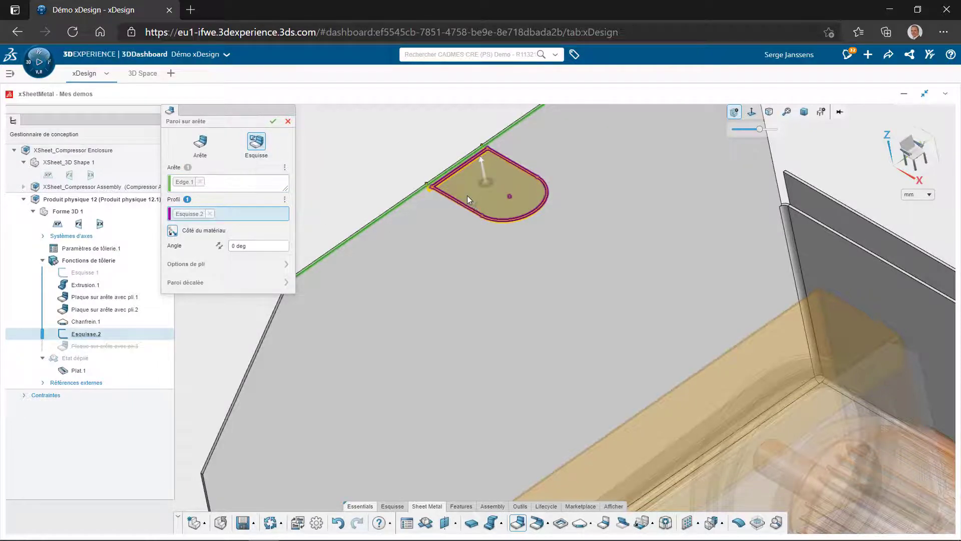
{"action": "mouse_move", "coordinate": [468, 195]}
{"action": "middle_mouse_down"}
{"action": "mouse_move", "coordinate": [515, 181]}
{"action": "mouse_move", "coordinate": [531, 150]}
{"action": "mouse_move", "coordinate": [427, 228]}
{"action": "mouse_move", "coordinate": [459, 220]}
{"action": "mouse_move", "coordinate": [440, 197]}
{"action": "mouse_move", "coordinate": [417, 218]}
{"action": "middle_mouse_up"}
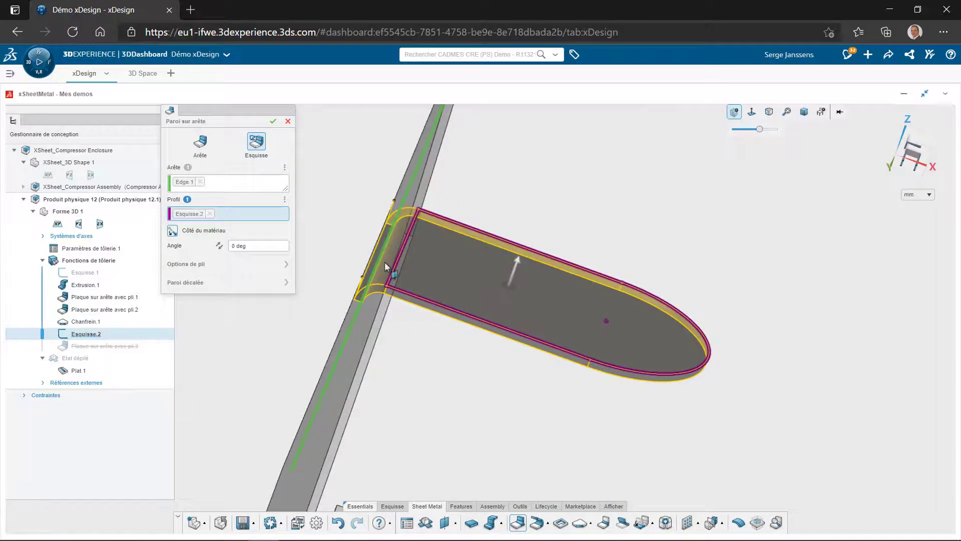
{"action": "left_click", "coordinate": [273, 122]}
- Start a sketch on the new tab's flat face and draw a vertical bend line about 36 mm long across it
{"action": "scroll", "coordinate": [485, 349], "scroll_direction": "down", "scroll_amount": 3}
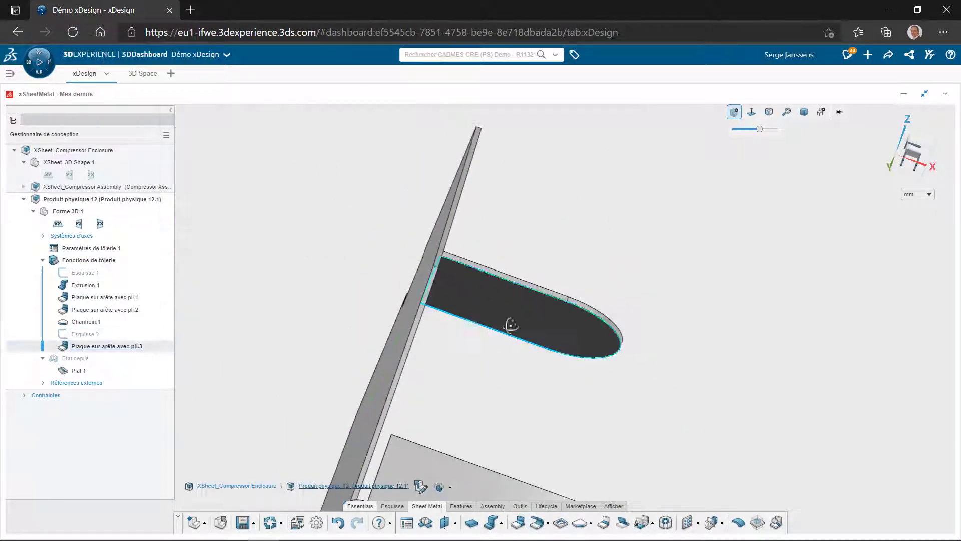
{"action": "middle_click_drag", "start_coordinate": [511, 324], "coordinate": [464, 433]}
{"action": "left_click", "coordinate": [446, 364]}
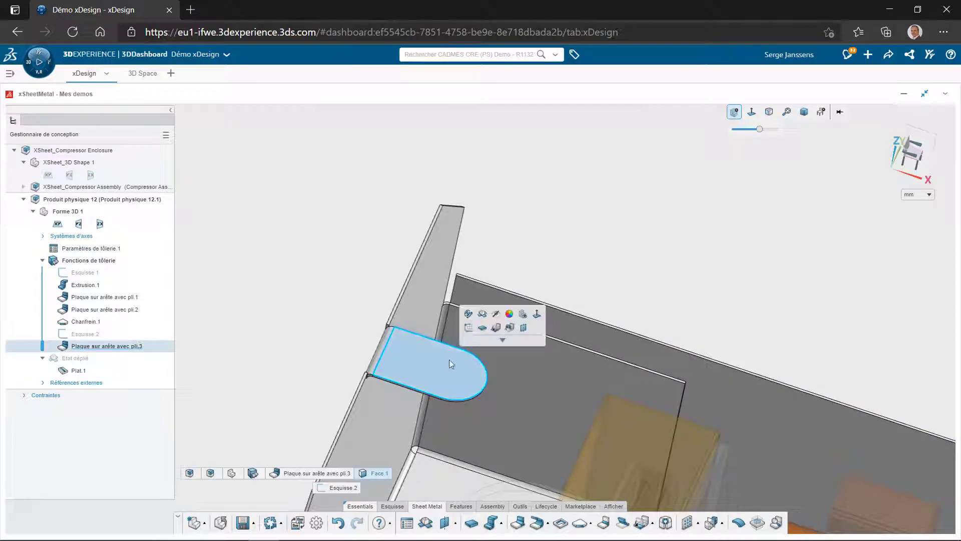
{"action": "left_click", "coordinate": [470, 331]}
{"action": "left_click", "coordinate": [430, 523]}
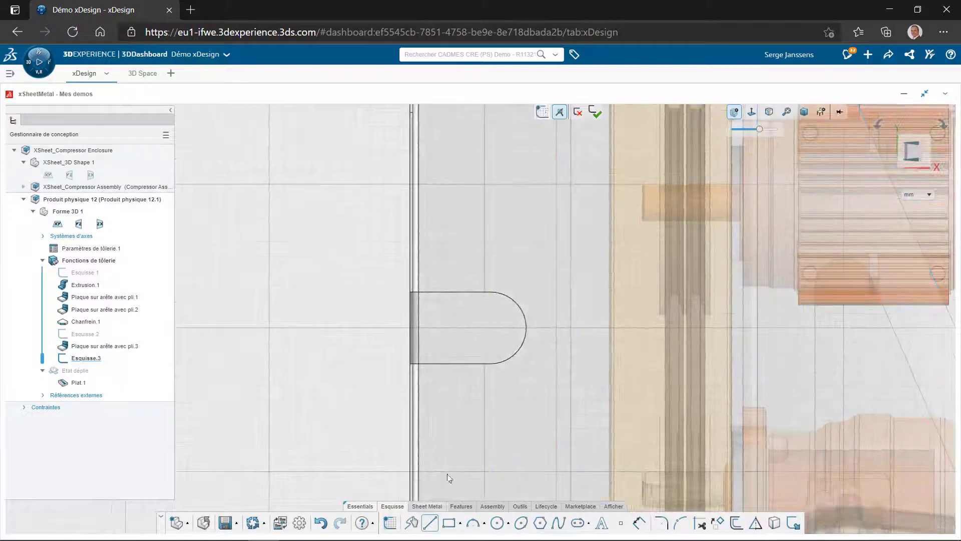
{"action": "left_click", "coordinate": [448, 302]}
{"action": "left_click", "coordinate": [449, 354]}
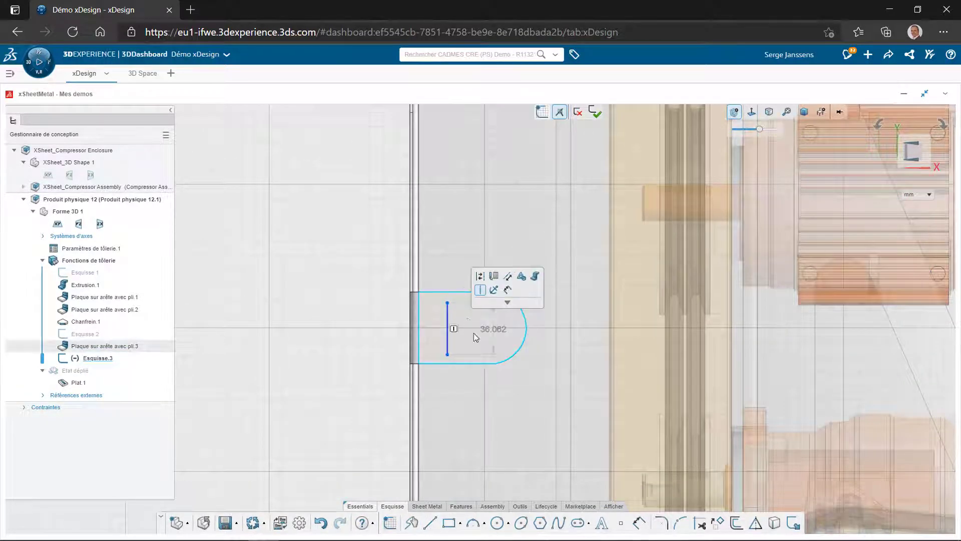
- Dimension the bend line at 25 mm from the back panel's outer edge
{"action": "left_click", "coordinate": [448, 326]}
{"action": "left_click", "coordinate": [418, 271]}
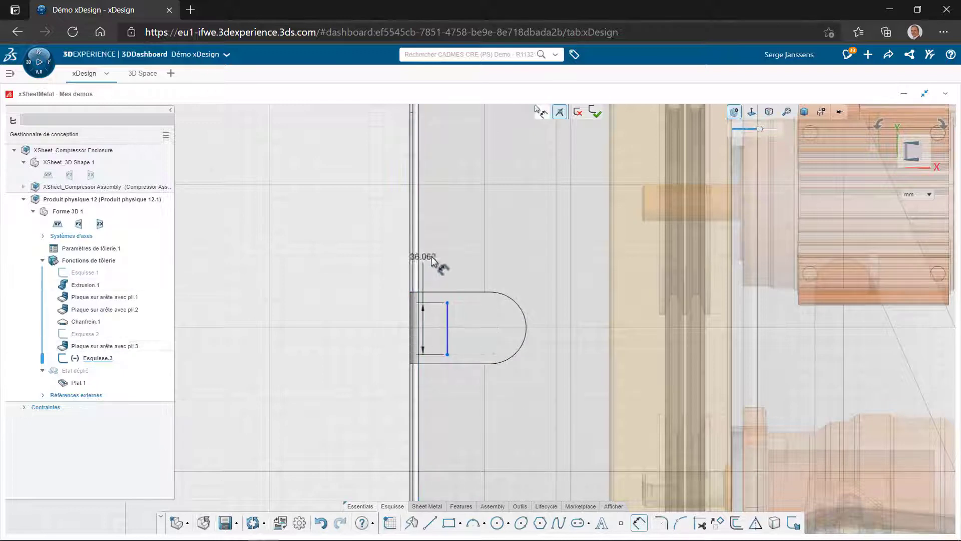
{"action": "left_click", "coordinate": [440, 236]}
{"action": "type", "text": "25"}
{"action": "key", "text": "Return"}
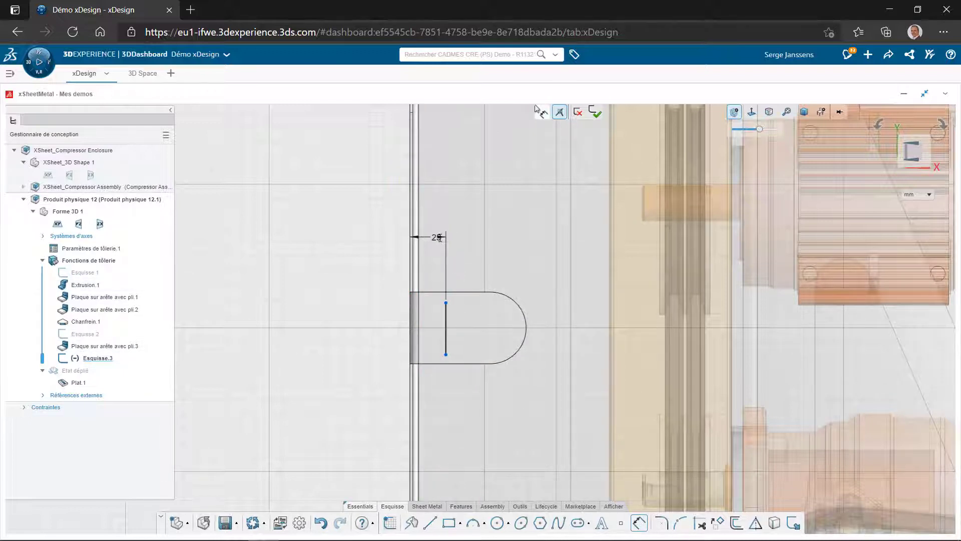
- Fold the tab 90 degrees along the sketched line with "Repliage", fixing a vertex on the panel side and using line type "Axe"
{"action": "left_click", "coordinate": [436, 507]}
{"action": "left_click", "coordinate": [622, 522]}
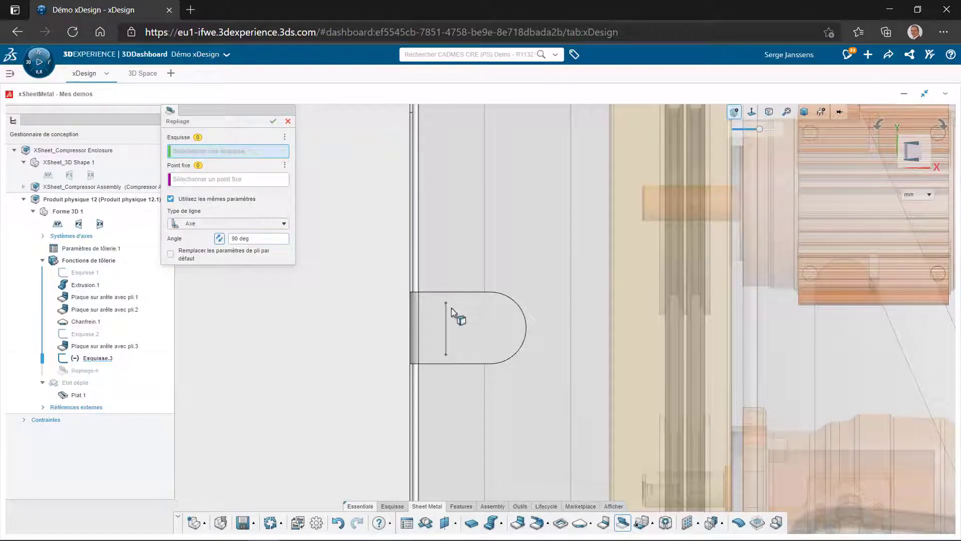
{"action": "left_click", "coordinate": [447, 317]}
{"action": "left_click", "coordinate": [429, 305]}
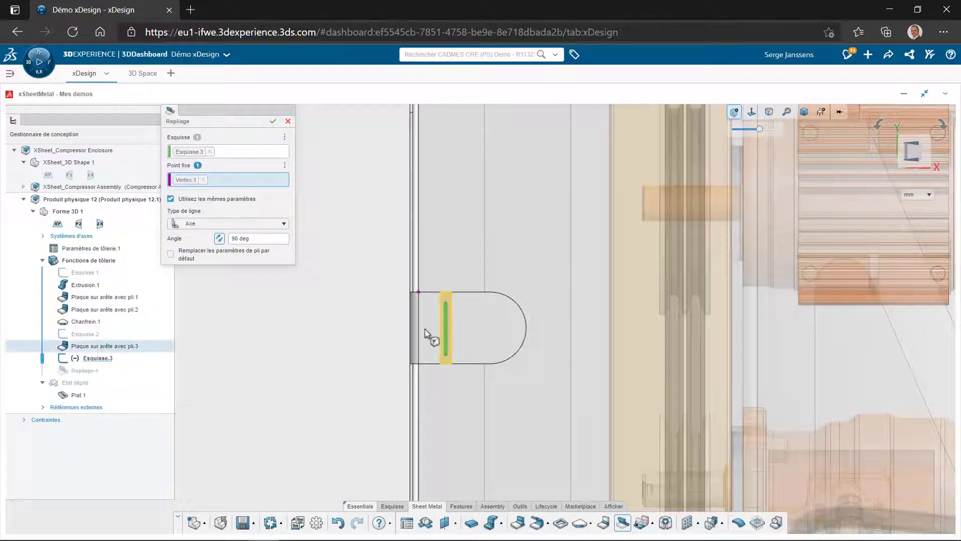
{"action": "middle_click_drag", "start_coordinate": [429, 306], "coordinate": [384, 238]}
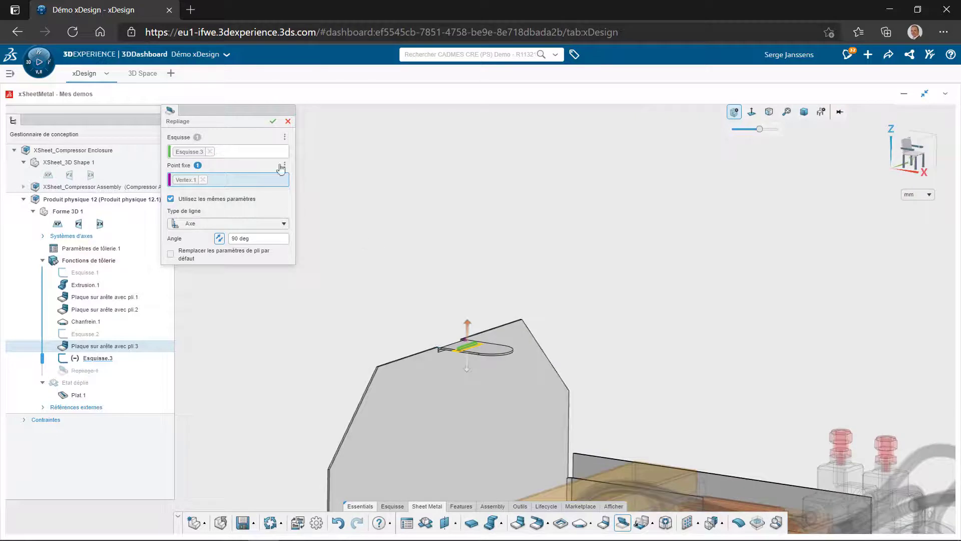
{"action": "scroll", "coordinate": [509, 304], "scroll_direction": "up", "scroll_amount": 4}
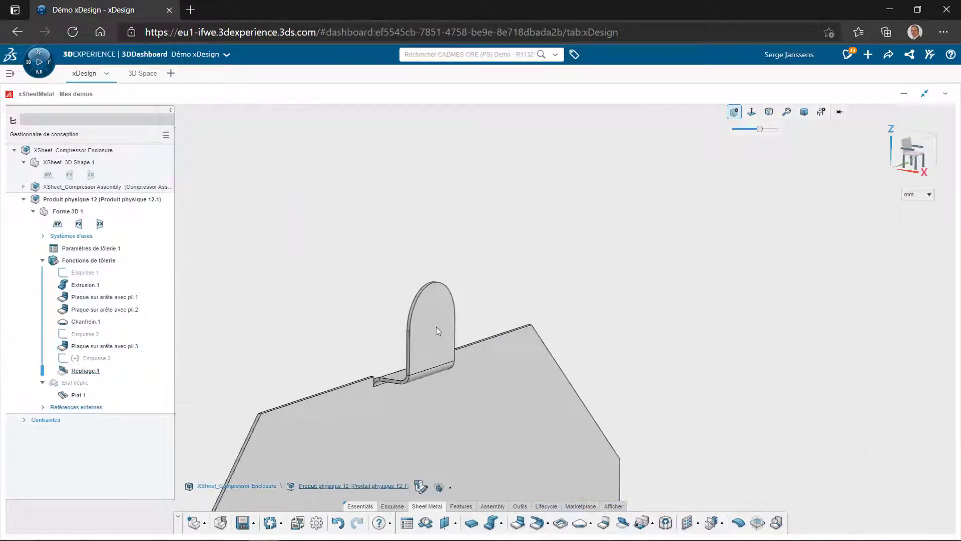
- Start a sketch on the folded tab's front face and draw a circle about 22 mm in diameter, concentric with its rounded end
{"action": "left_click", "coordinate": [436, 327]}
{"action": "left_click", "coordinate": [481, 270]}
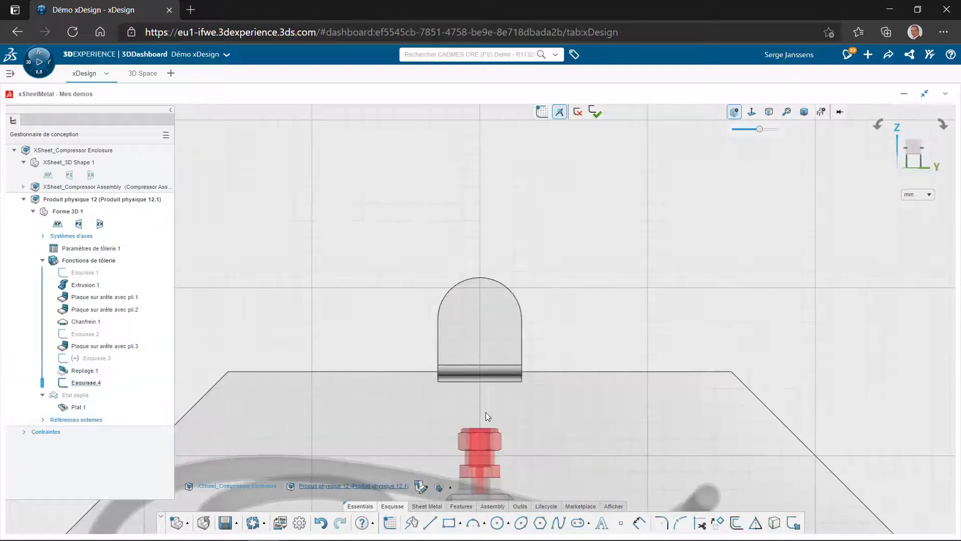
{"action": "left_click", "coordinate": [480, 320]}
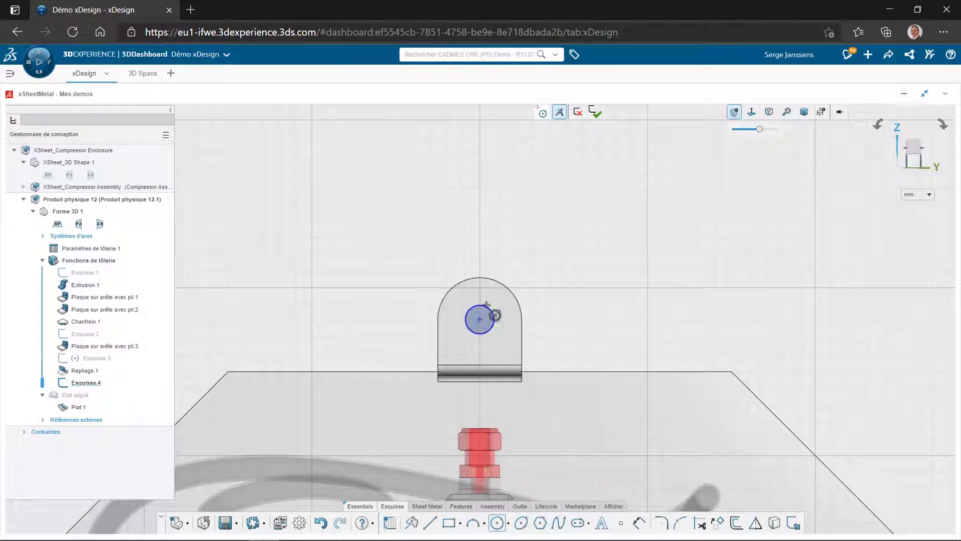
{"action": "left_click", "coordinate": [498, 320]}
- Dimension the circle's diameter at 20 mm
{"action": "left_click", "coordinate": [639, 523]}
{"action": "left_click", "coordinate": [498, 315]}
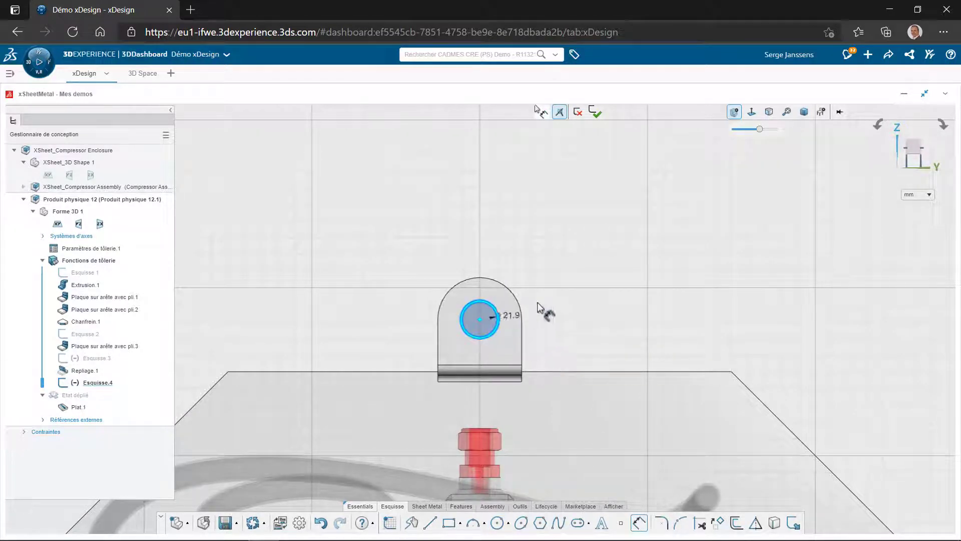
{"action": "left_click", "coordinate": [564, 290]}
{"action": "type", "text": "20"}
{"action": "key", "text": "Return"}
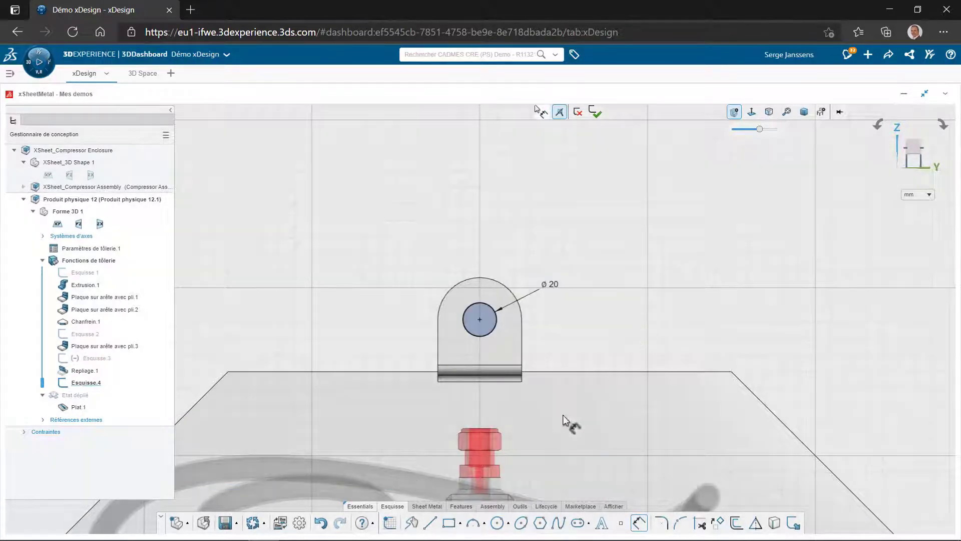
- Cut the hole through the tab with a Standard "Découpe" of the circle sketch, keeping "Lien vers épaisseur" enabled
{"action": "left_click", "coordinate": [427, 507]}
{"action": "left_click", "coordinate": [561, 523]}
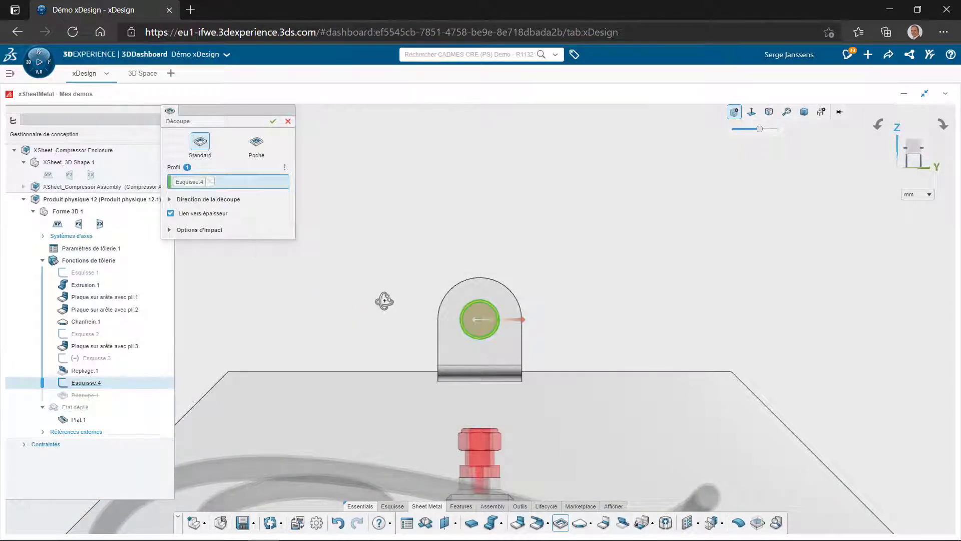
{"action": "middle_click_drag", "start_coordinate": [382, 301], "coordinate": [344, 326]}
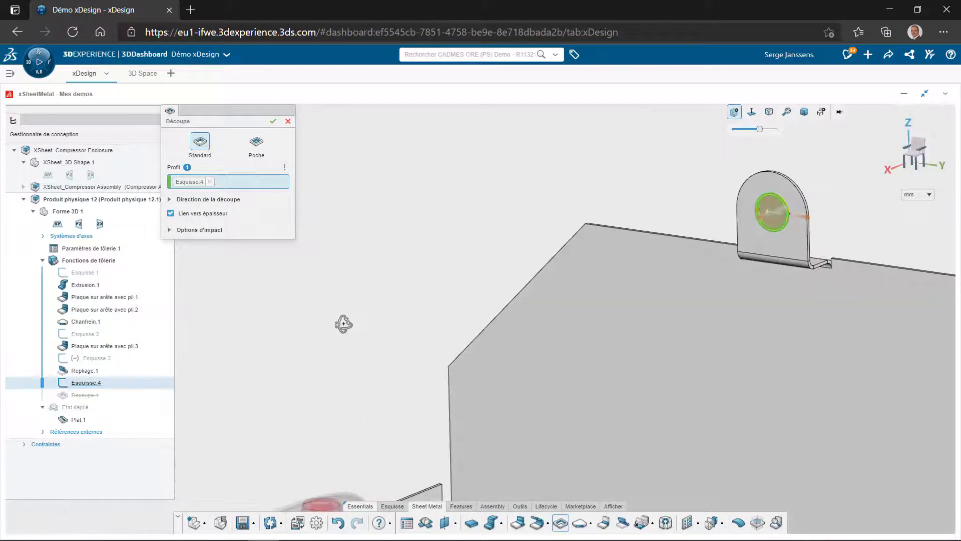
{"action": "left_click", "coordinate": [202, 200]}
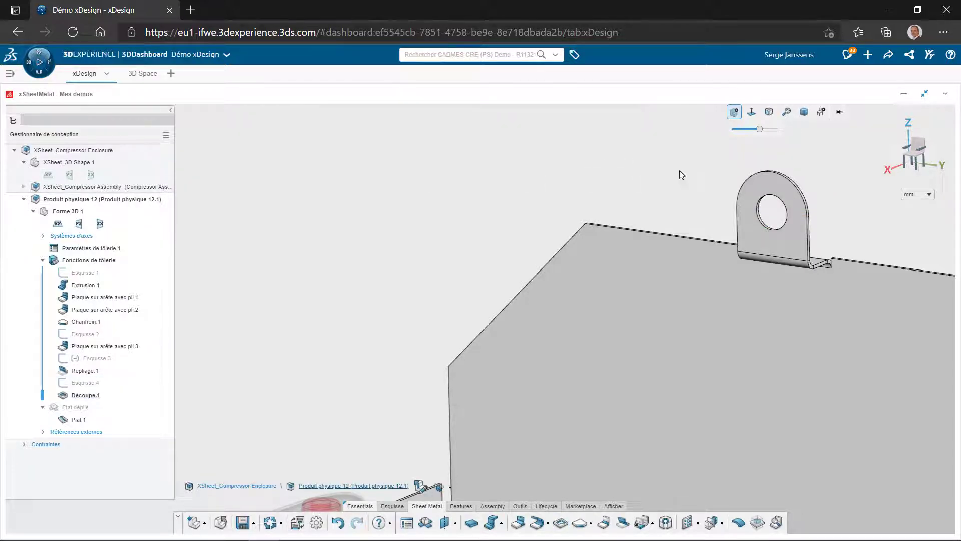
- Fade the surrounding compressor assembly out completely so only the sheet metal enclosure is displayed
{"action": "left_click", "coordinate": [805, 112]}
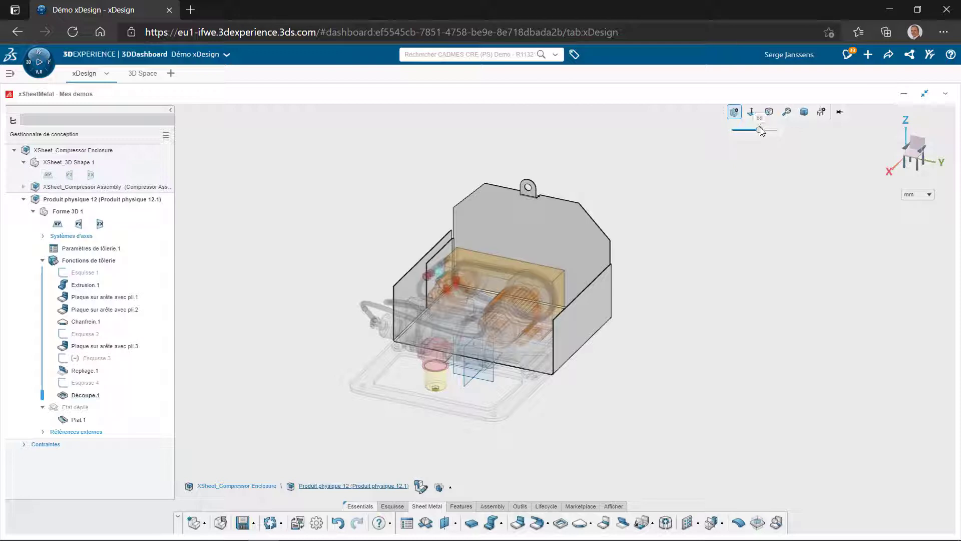
{"action": "left_click_drag", "start_coordinate": [757, 130], "coordinate": [734, 130]}
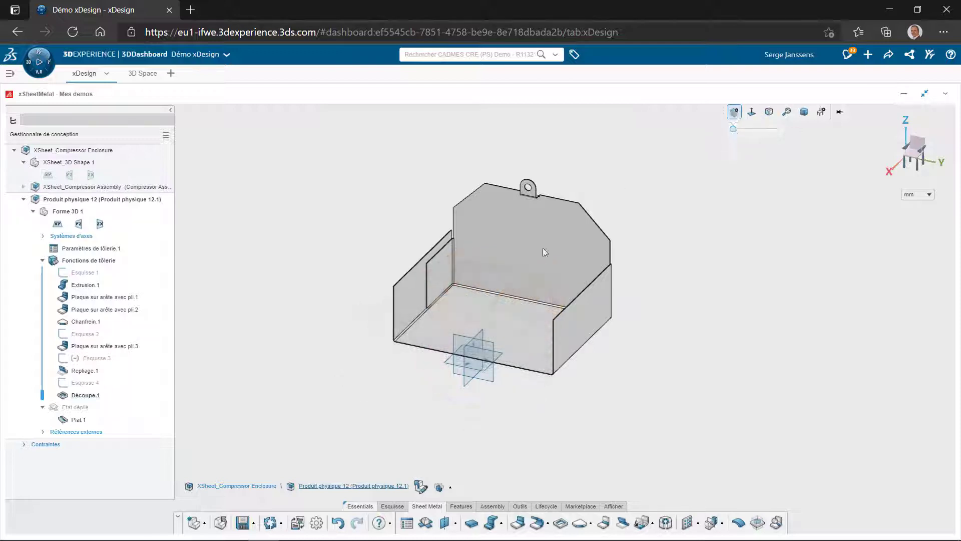
{"action": "scroll", "coordinate": [440, 281], "scroll_direction": "down", "scroll_amount": 4}
{"action": "scroll", "coordinate": [459, 291], "scroll_direction": "up", "scroll_amount": 4}
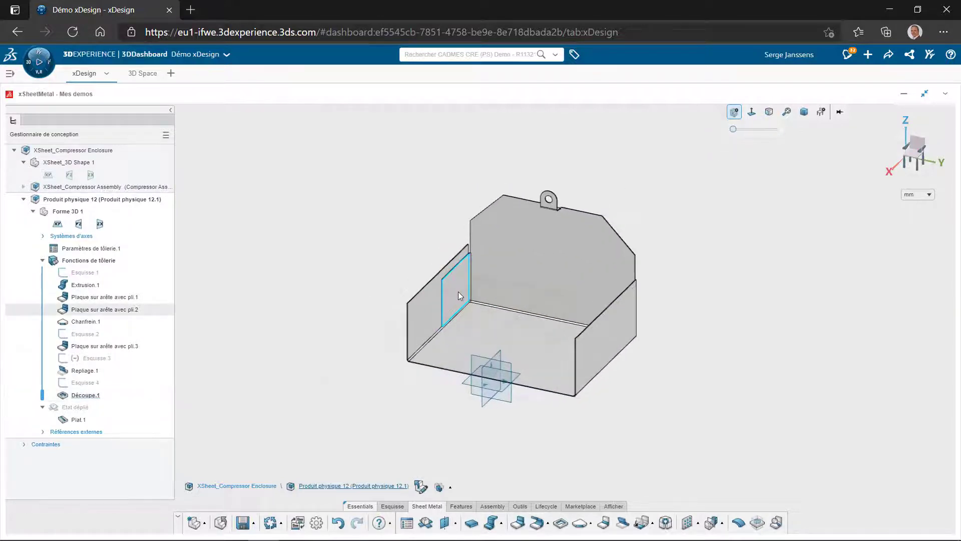
- Create a 10 mm "Pli écrasé" hem on the return flange's free vertical edge, direction reversed, overriding the default bend radius with 0.2 mm
{"action": "scroll", "coordinate": [458, 291], "scroll_direction": "up", "scroll_amount": 6}
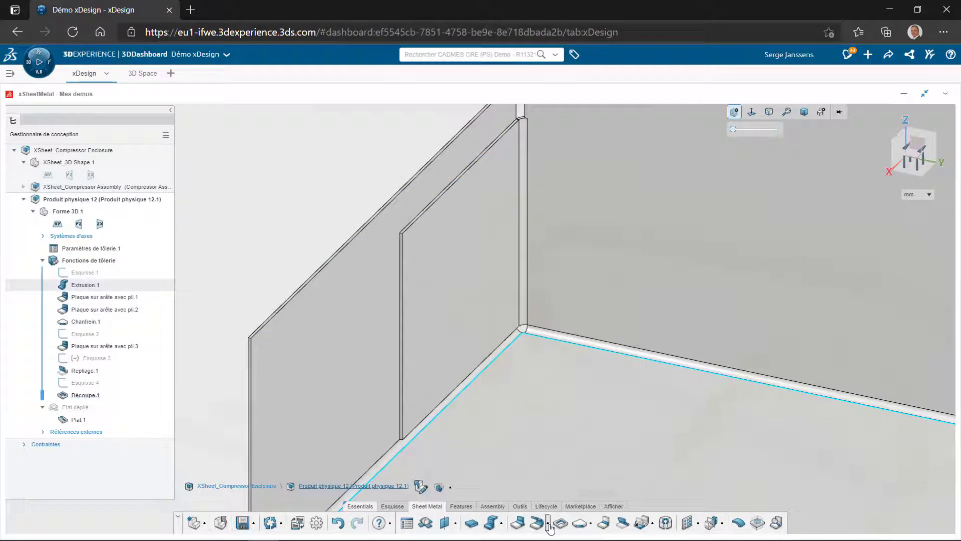
{"action": "left_click", "coordinate": [549, 523]}
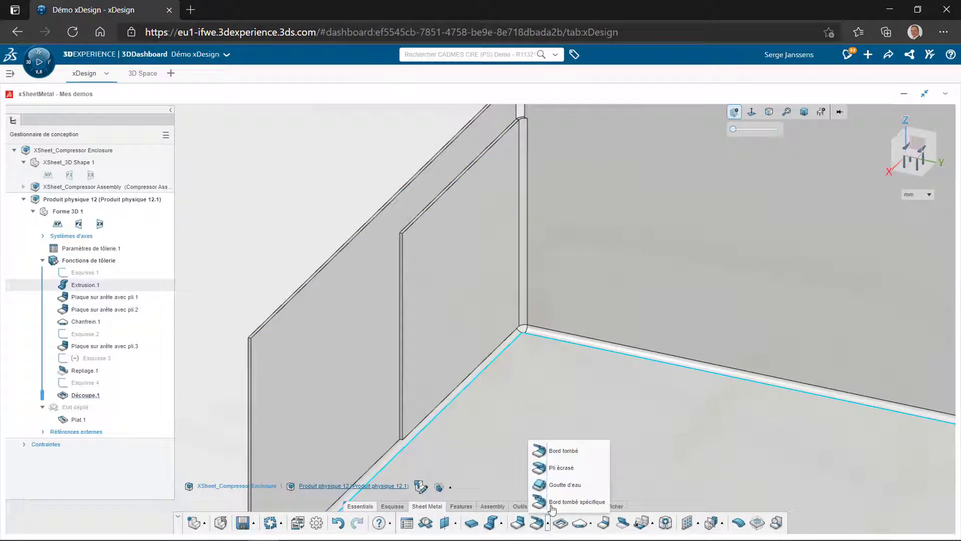
{"action": "left_click", "coordinate": [561, 468]}
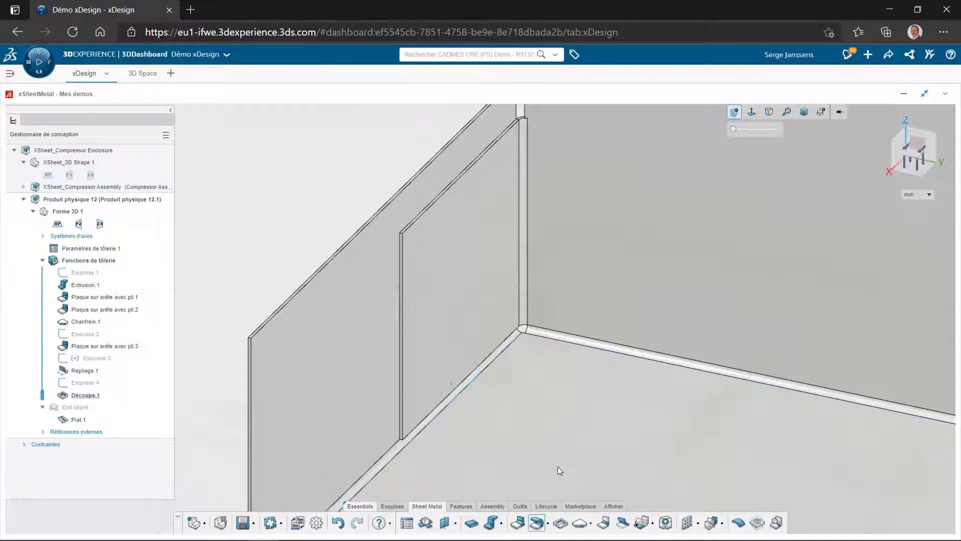
{"action": "left_click", "coordinate": [403, 348]}
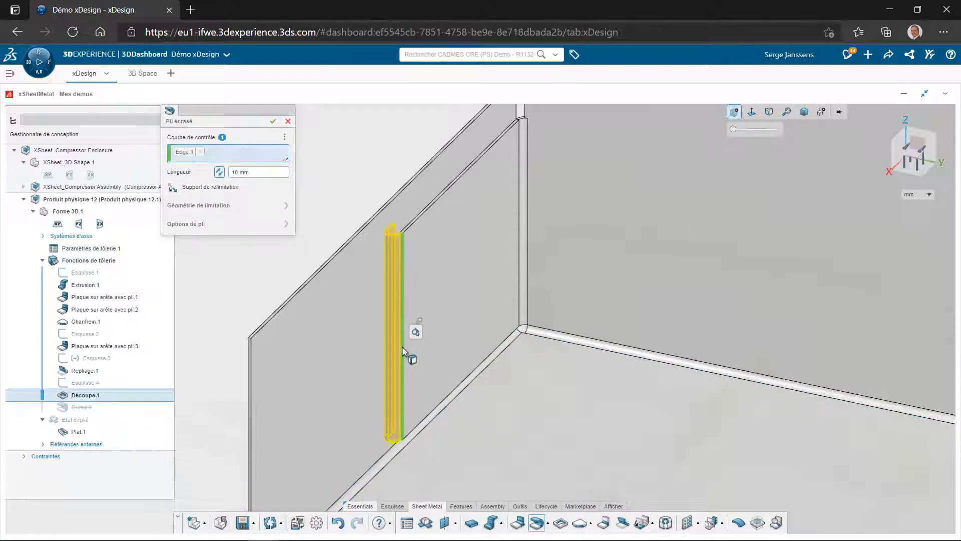
{"action": "left_click", "coordinate": [219, 173]}
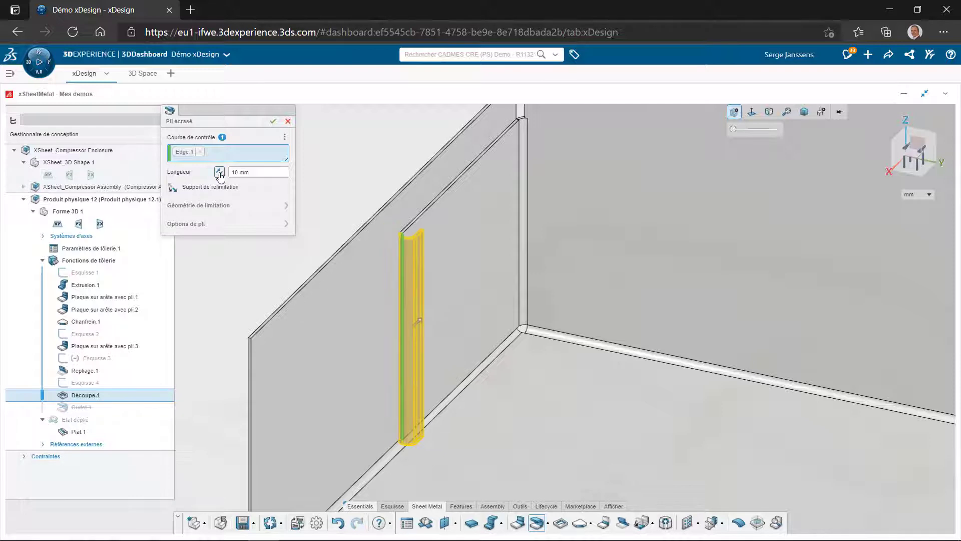
{"action": "left_click", "coordinate": [237, 224]}
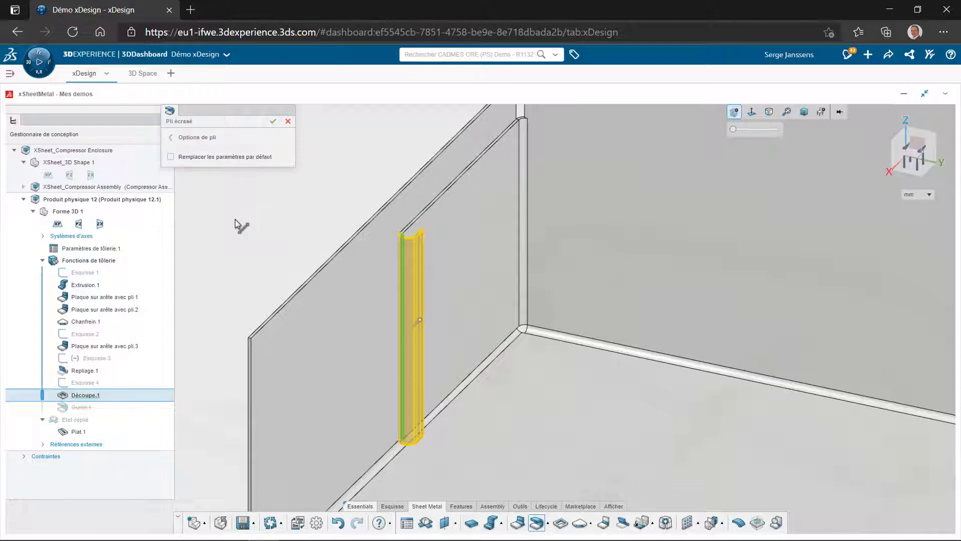
{"action": "left_click", "coordinate": [172, 158]}
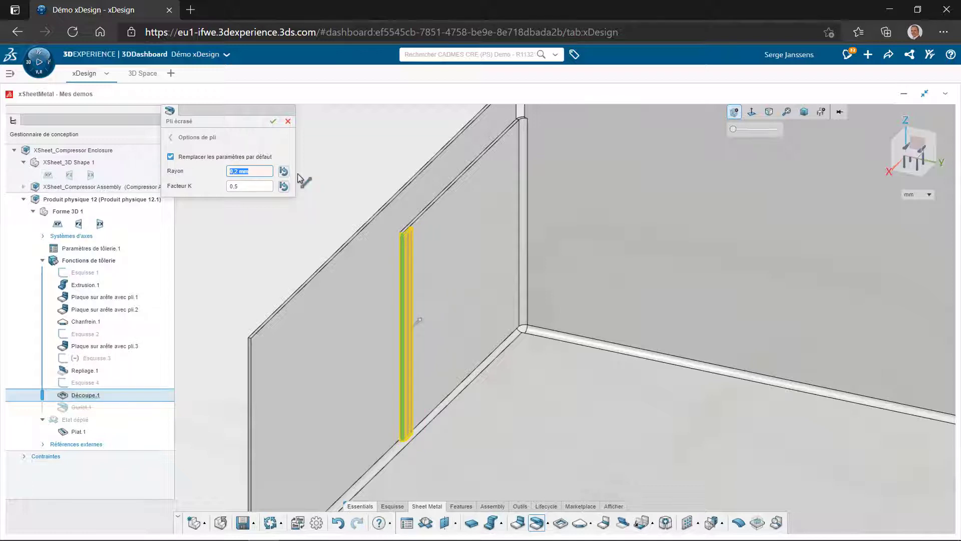
{"action": "left_click", "coordinate": [273, 120]}
- Mirror the hem feature about "Plan zx" with "Appliquer une symétrie à une fonction"
{"action": "scroll", "coordinate": [530, 331], "scroll_direction": "down", "scroll_amount": 10}
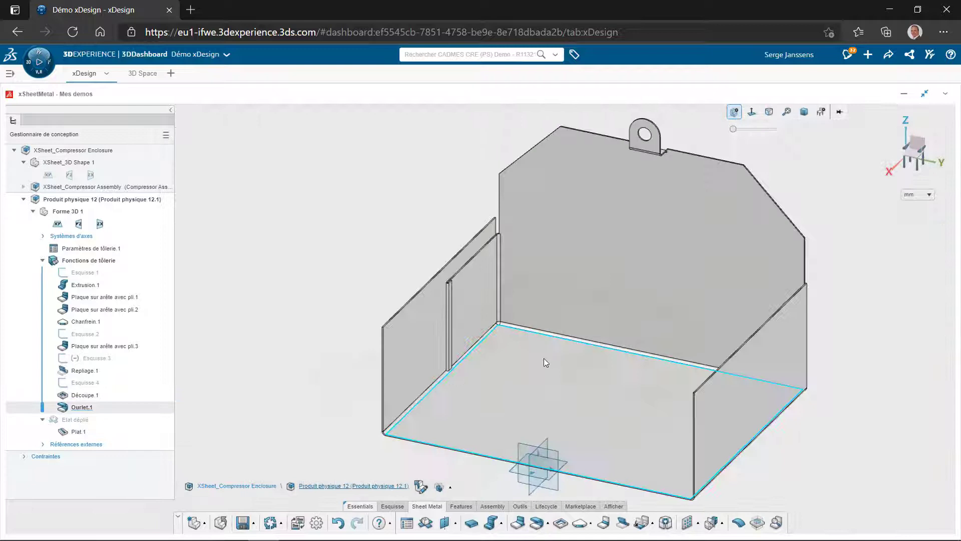
{"action": "left_click", "coordinate": [526, 483]}
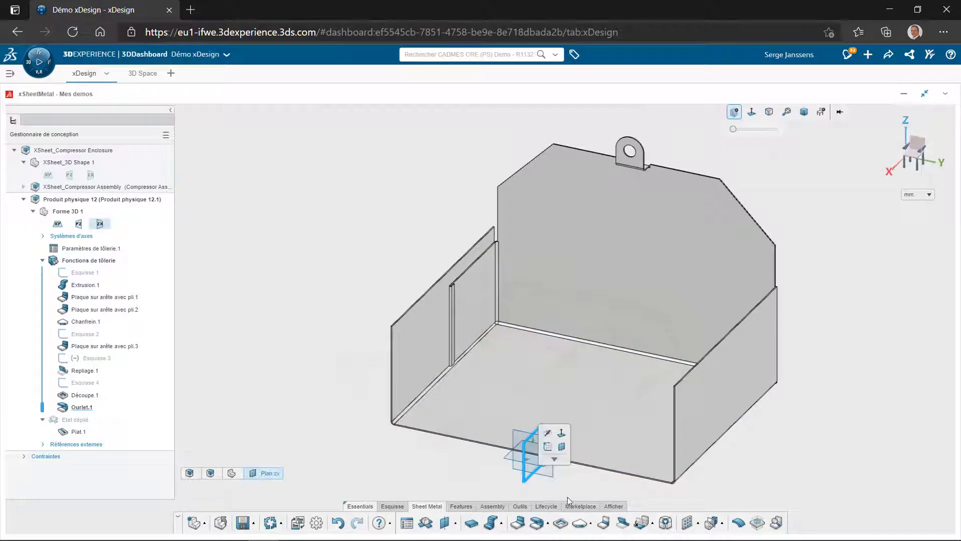
{"action": "left_click", "coordinate": [710, 524]}
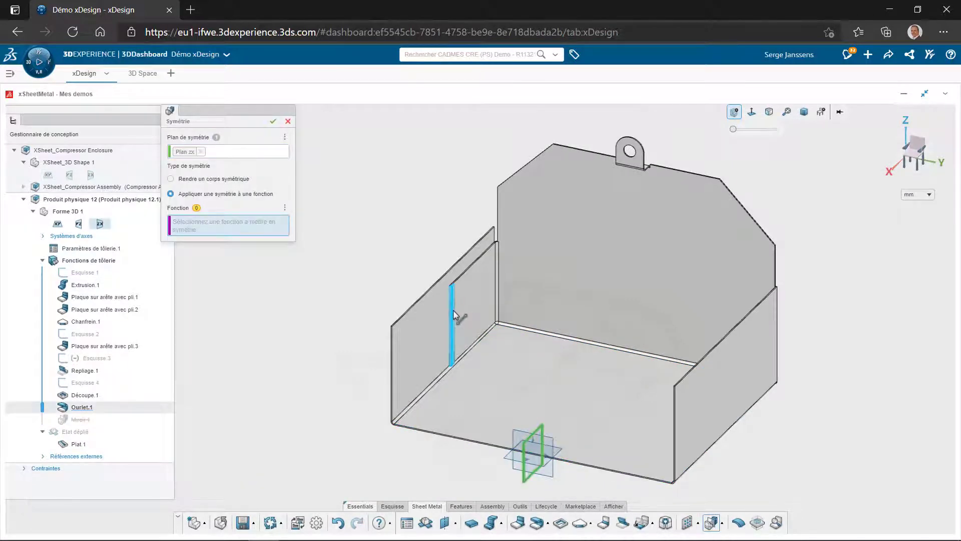
{"action": "left_click", "coordinate": [452, 314]}
{"action": "left_click", "coordinate": [364, 362]}
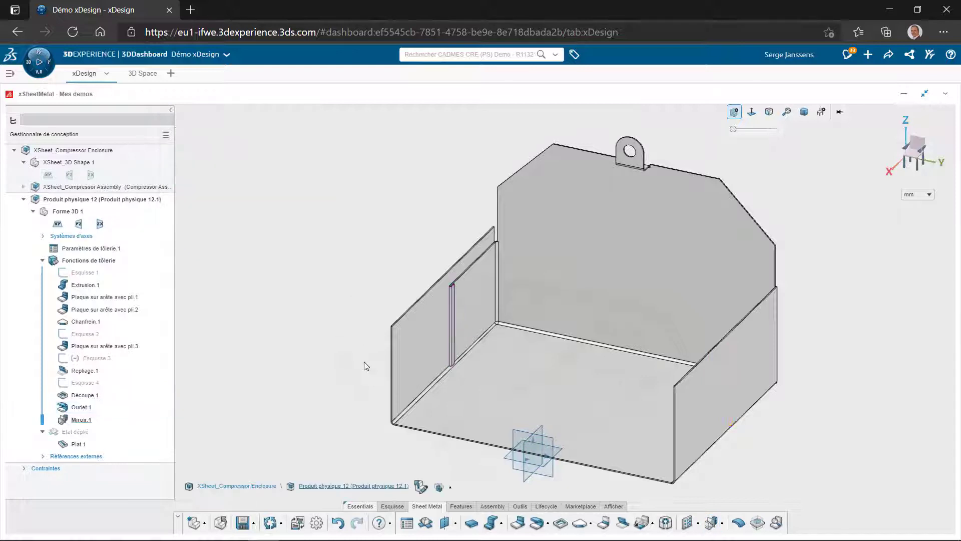
- Start "Insérer une géométrie" and search the available components for "louver"
{"action": "left_click", "coordinate": [521, 506]}
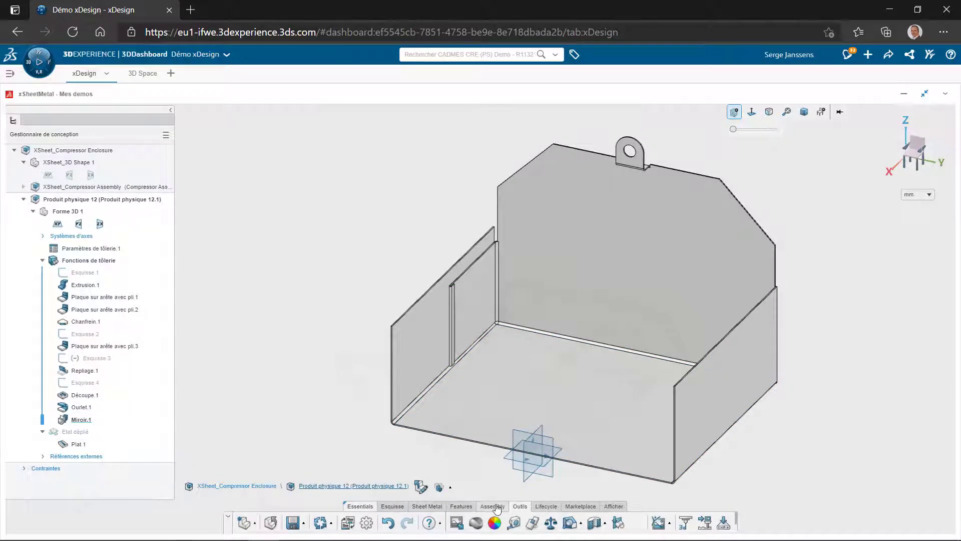
{"action": "left_click", "coordinate": [475, 507]}
{"action": "left_click", "coordinate": [683, 524]}
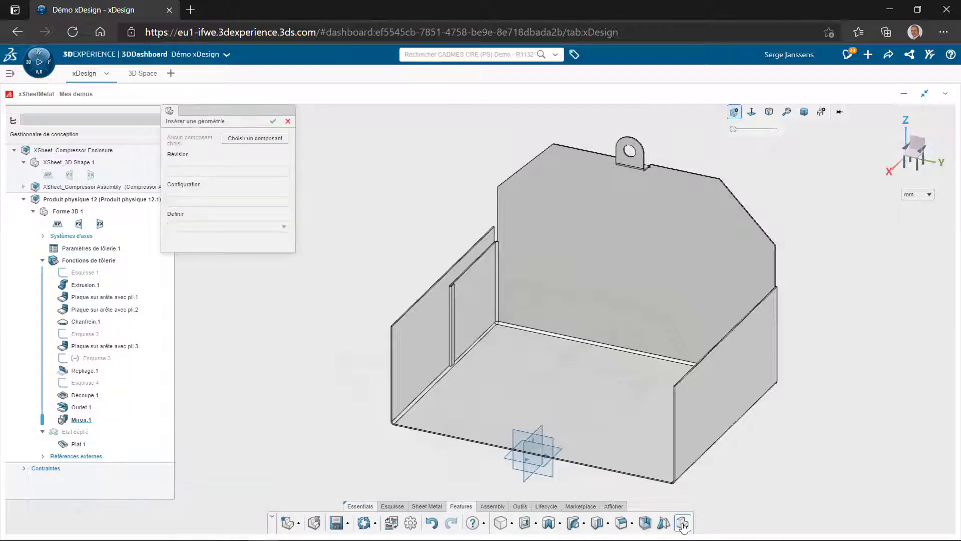
{"action": "left_click", "coordinate": [255, 140]}
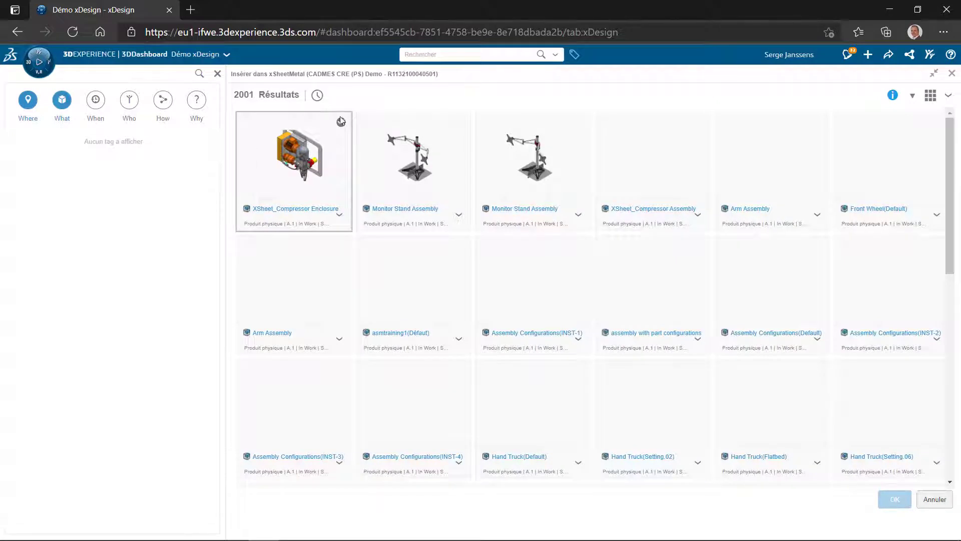
{"action": "left_click", "coordinate": [469, 56]}
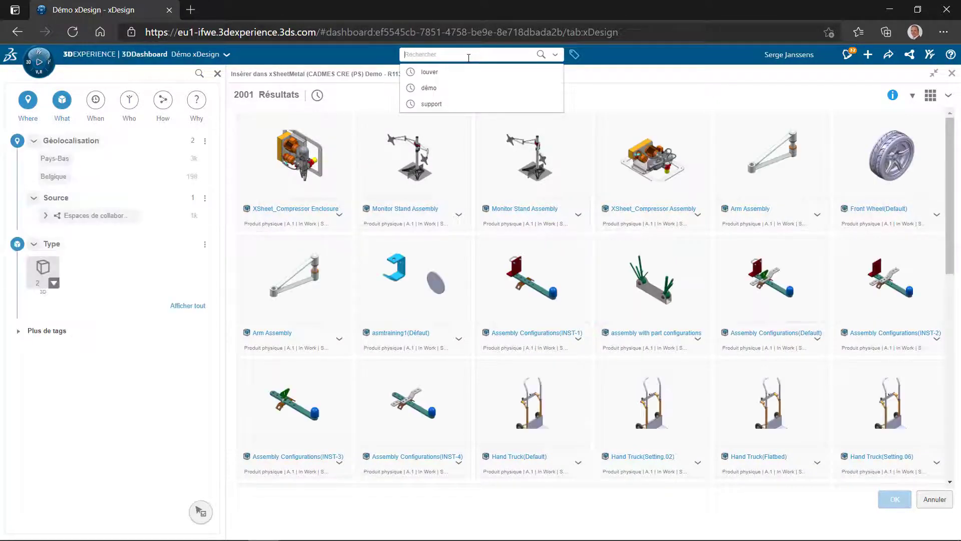
{"action": "type", "text": "louver"}
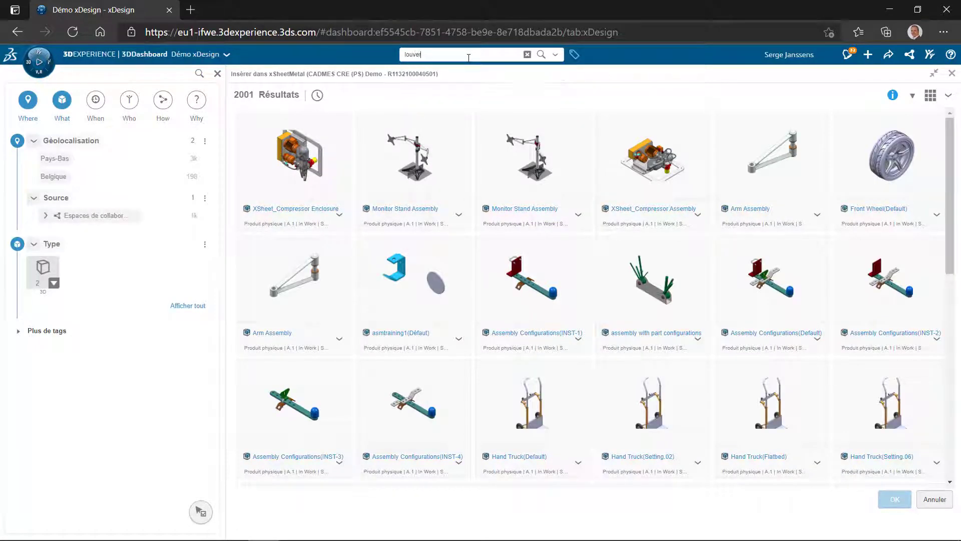
{"action": "left_click", "coordinate": [541, 54]}
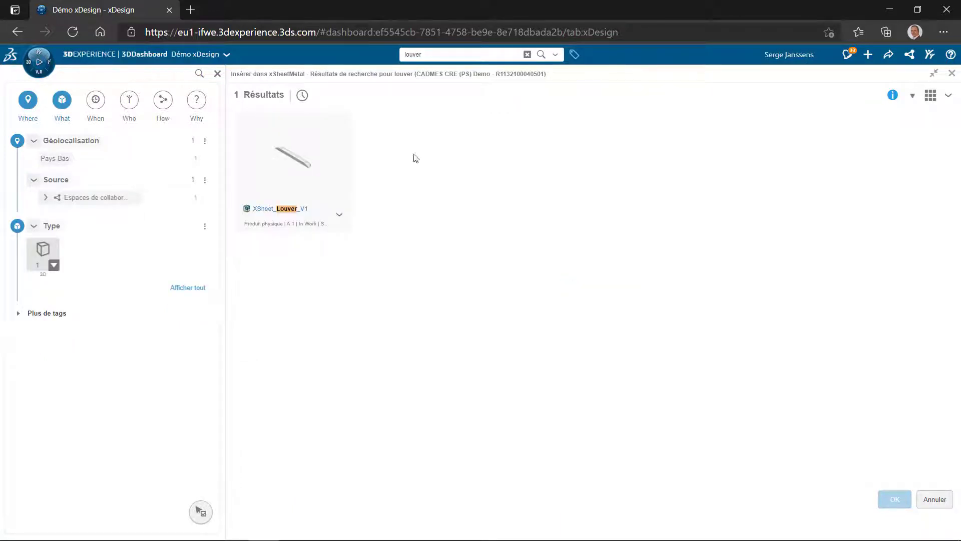
- Insert the geometry of XSheet_Louver_V1 into the part, using "Set géométrique ordonné.1"
{"action": "left_click", "coordinate": [291, 184]}
{"action": "left_click", "coordinate": [892, 499]}
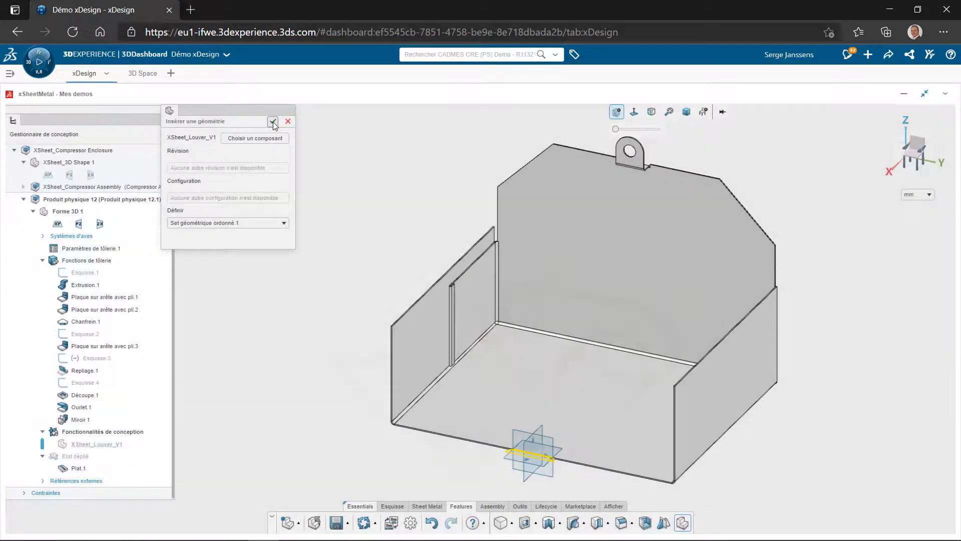
{"action": "left_click", "coordinate": [273, 123]}
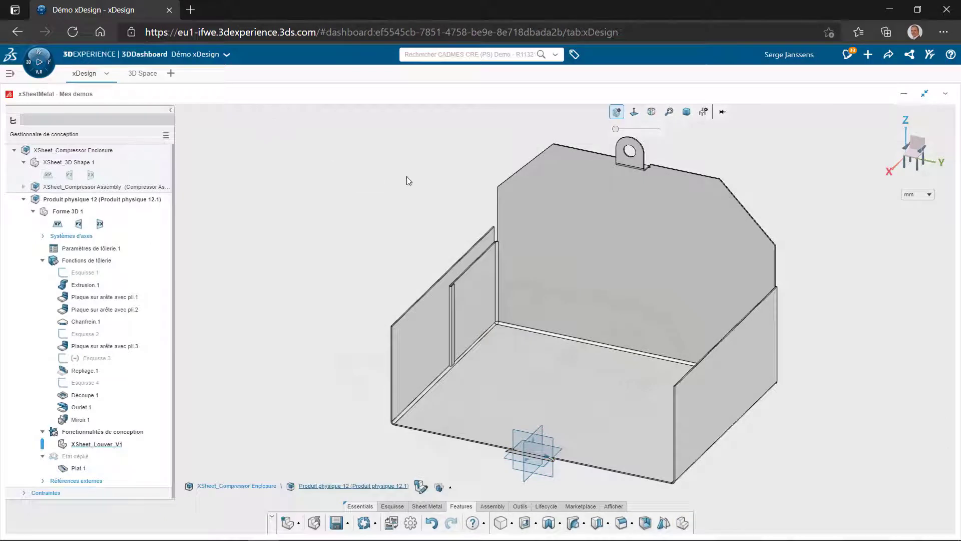
- Start a sketch on the back panel's inner face and place a point in the panel's upper half beside the centreline
{"action": "left_click", "coordinate": [703, 263]}
{"action": "left_click", "coordinate": [727, 233]}
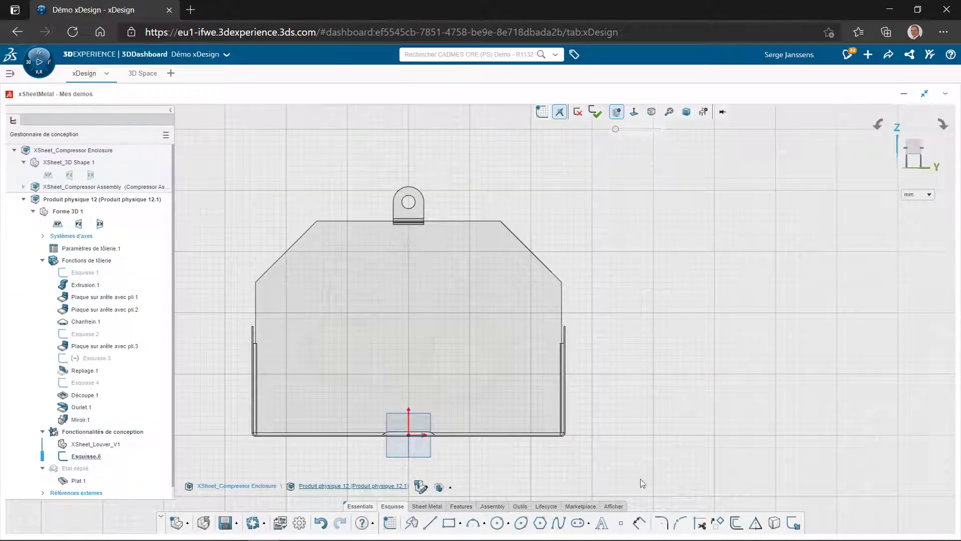
{"action": "left_click", "coordinate": [622, 524]}
{"action": "left_click", "coordinate": [468, 285]}
{"action": "key", "text": "Escape"}
- Align the sketch point horizontally with the lower vertex of the back panel's nearest chamfered corner
{"action": "scroll", "coordinate": [456, 290], "scroll_direction": "down", "scroll_amount": 2}
{"action": "scroll", "coordinate": [454, 286], "scroll_direction": "down", "scroll_amount": 1}
{"action": "left_click", "coordinate": [472, 296]}
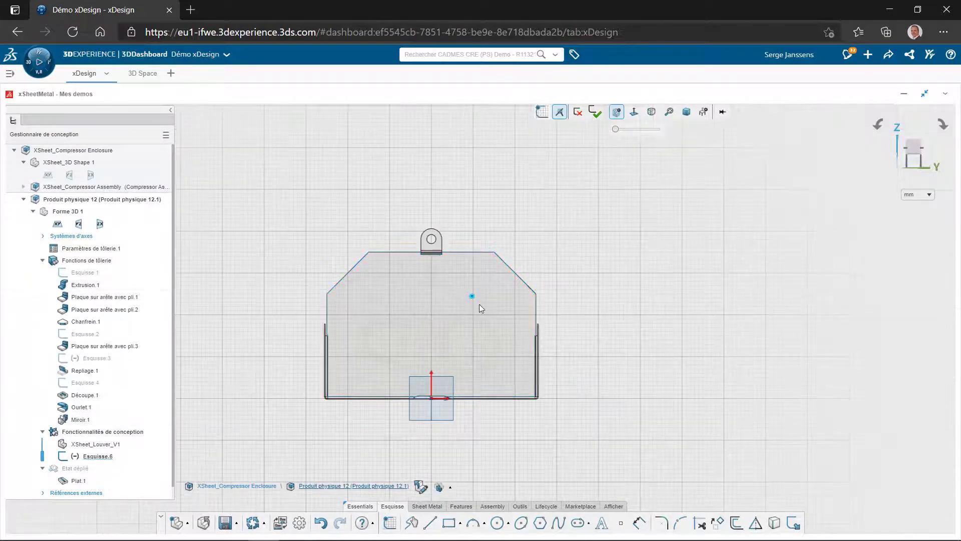
{"action": "left_click", "coordinate": [536, 295], "text": "ctrl"}
{"action": "left_click", "coordinate": [560, 259]}
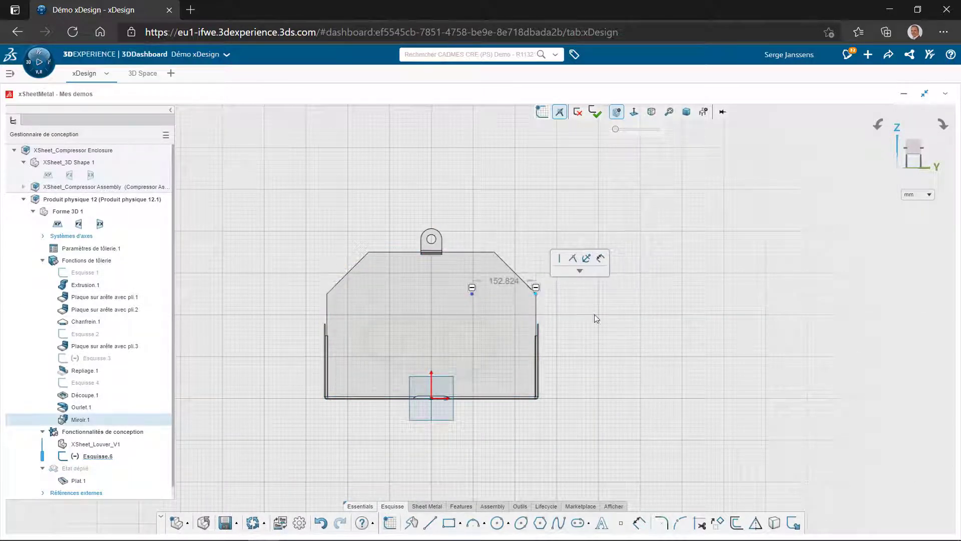
- Dimension the point at 120 mm from the vertical centre axis and finish the sketch
{"action": "left_click", "coordinate": [639, 522]}
{"action": "left_click", "coordinate": [472, 294]}
{"action": "left_click", "coordinate": [432, 389]}
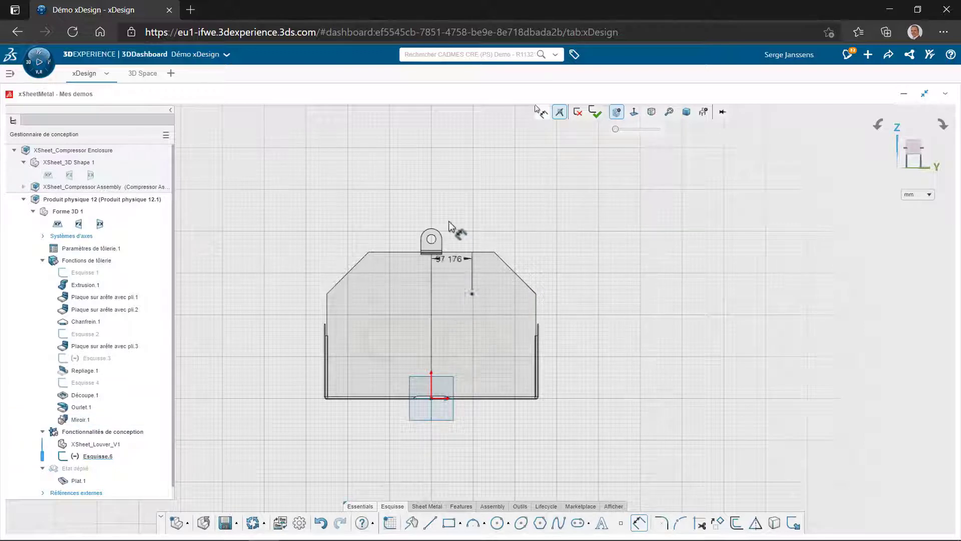
{"action": "left_click", "coordinate": [448, 195]}
{"action": "type", "text": "120"}
{"action": "key", "text": "Return"}
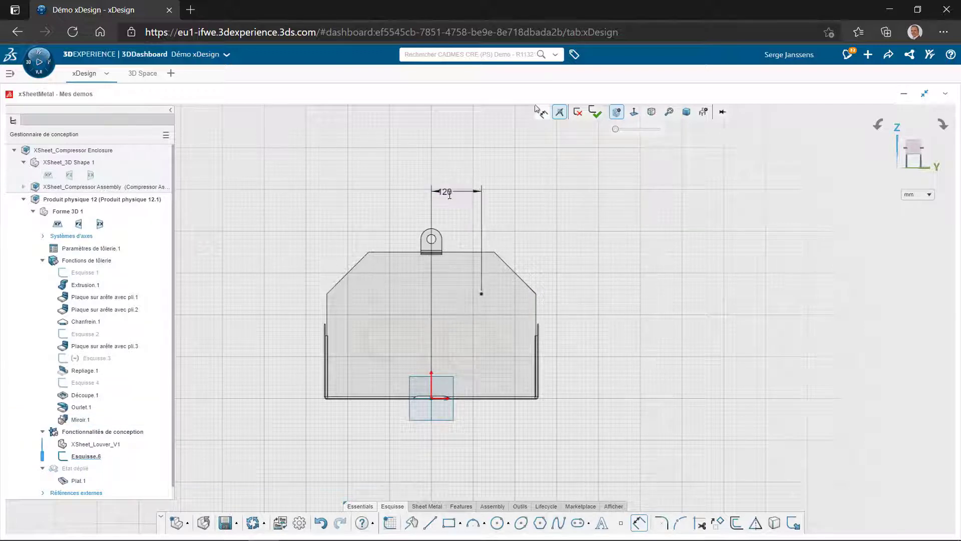
{"action": "left_click", "coordinate": [596, 112]}
{"action": "scroll", "coordinate": [438, 387], "scroll_direction": "up", "scroll_amount": 4}
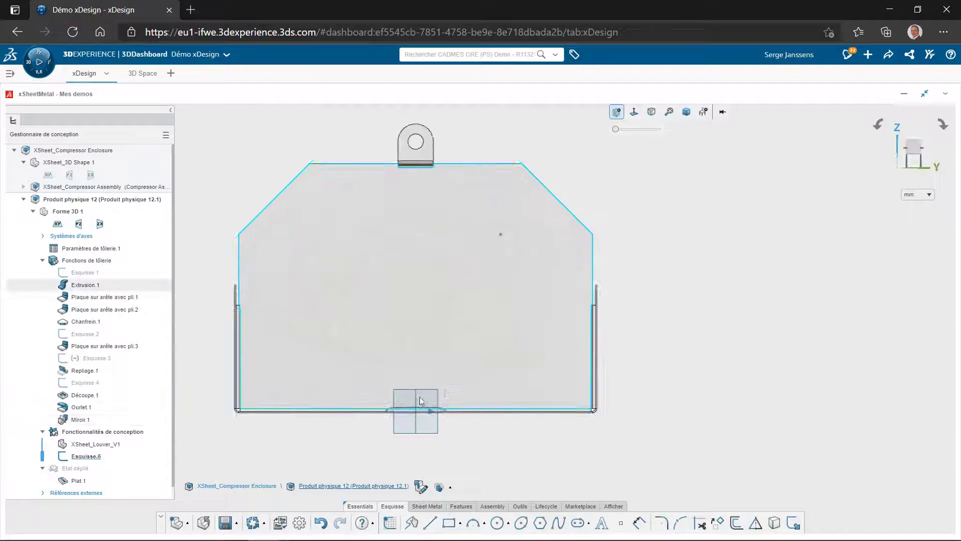
- Start a custom stamp at the sketched point on the back panel, using the louver design features as the punch
{"action": "left_click", "coordinate": [427, 506]}
{"action": "left_click", "coordinate": [758, 522]}
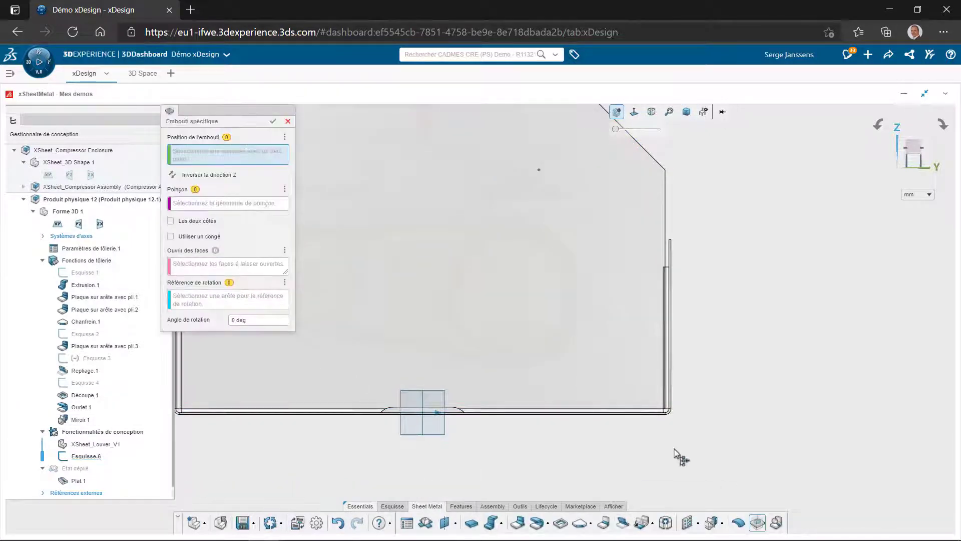
{"action": "left_click", "coordinate": [271, 196]}
{"action": "scroll", "coordinate": [115, 351], "scroll_direction": "down", "scroll_amount": 2}
{"action": "left_click", "coordinate": [113, 421]}
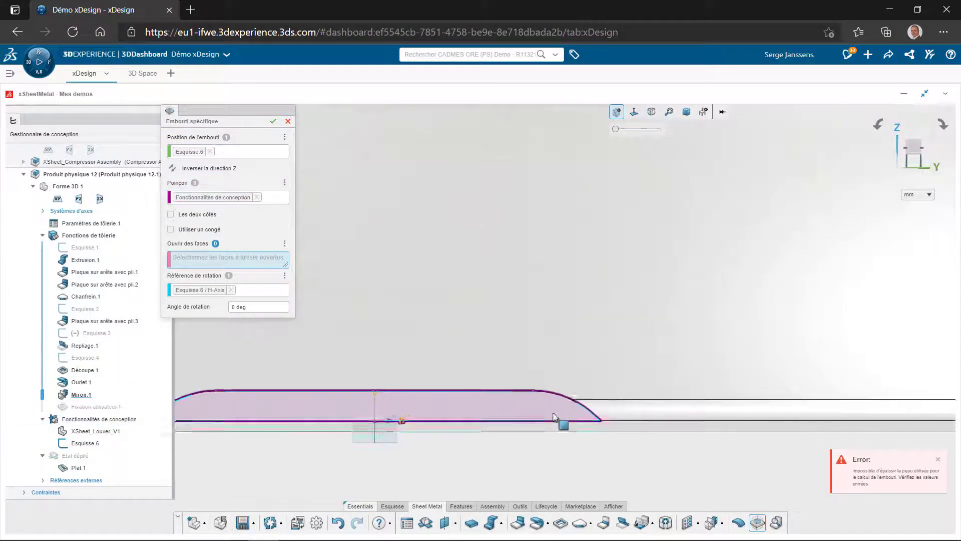
- Leave the punch's long flat face open, rotate the louver stamp to 270 deg and create it
{"action": "left_click", "coordinate": [559, 419]}
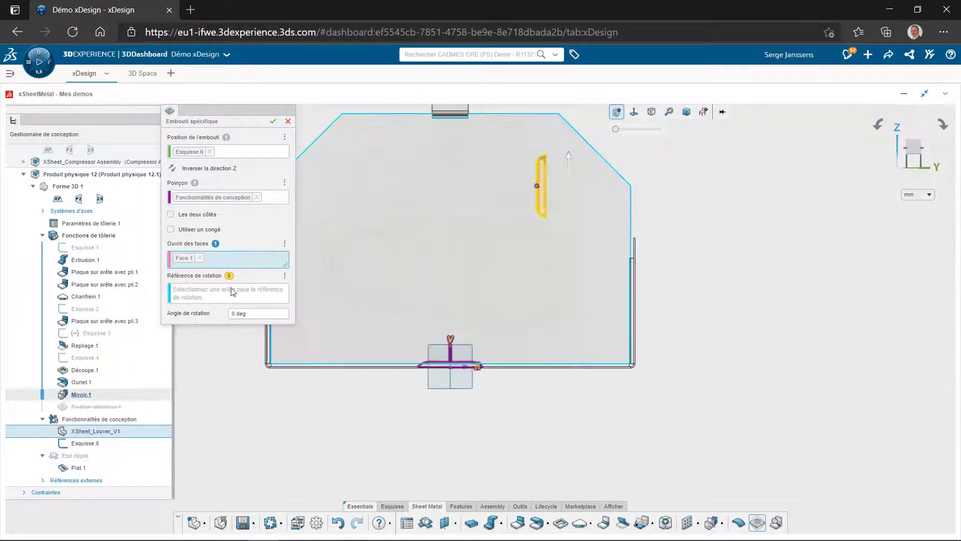
{"action": "left_click", "coordinate": [258, 313]}
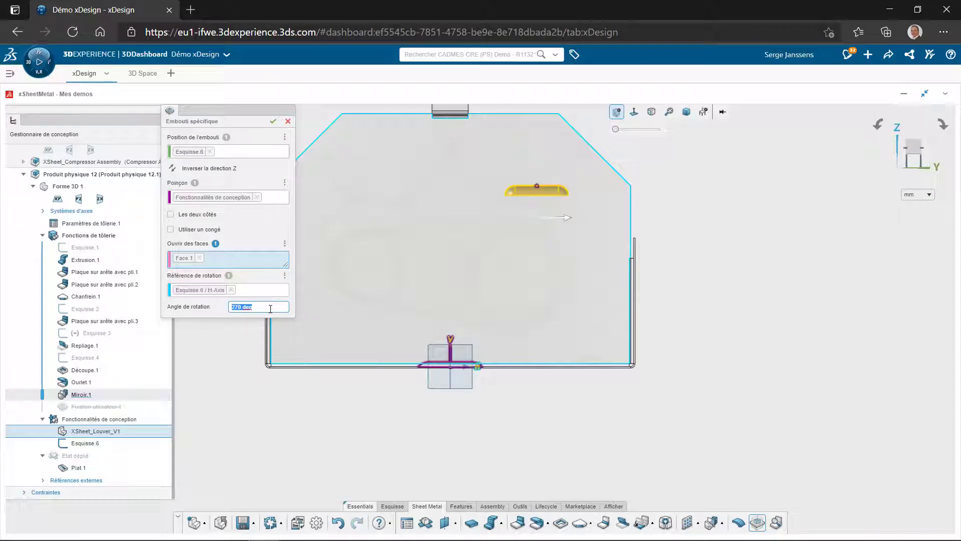
{"action": "left_click", "coordinate": [274, 124]}
- Set up a rectangular pattern of the louver down the back panel's vertical side edge, with 5 instances spaced 50 mm
{"action": "scroll", "coordinate": [566, 165], "scroll_direction": "up", "scroll_amount": 5}
{"action": "middle_click_drag", "start_coordinate": [576, 194], "coordinate": [561, 230]}
{"action": "scroll", "coordinate": [516, 310], "scroll_direction": "down", "scroll_amount": 4}
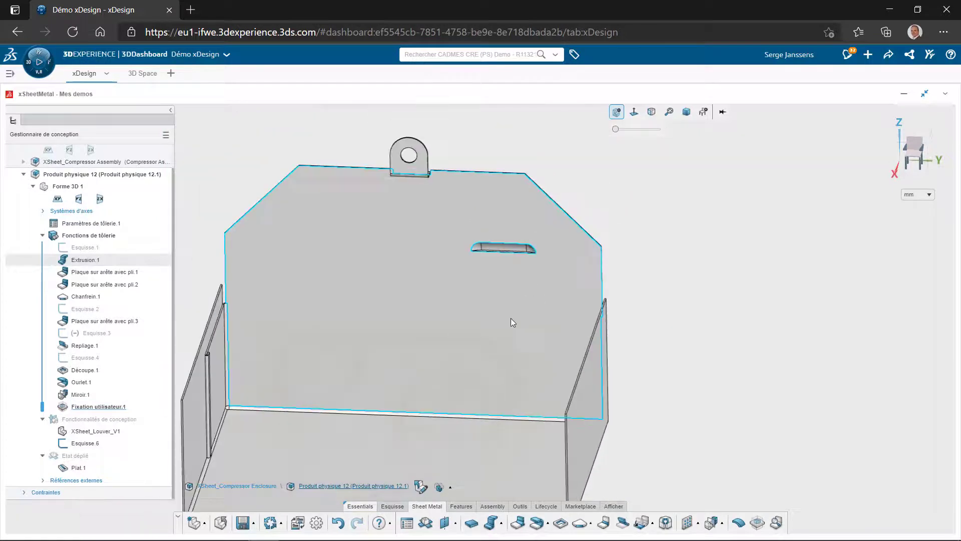
{"action": "left_click", "coordinate": [689, 526]}
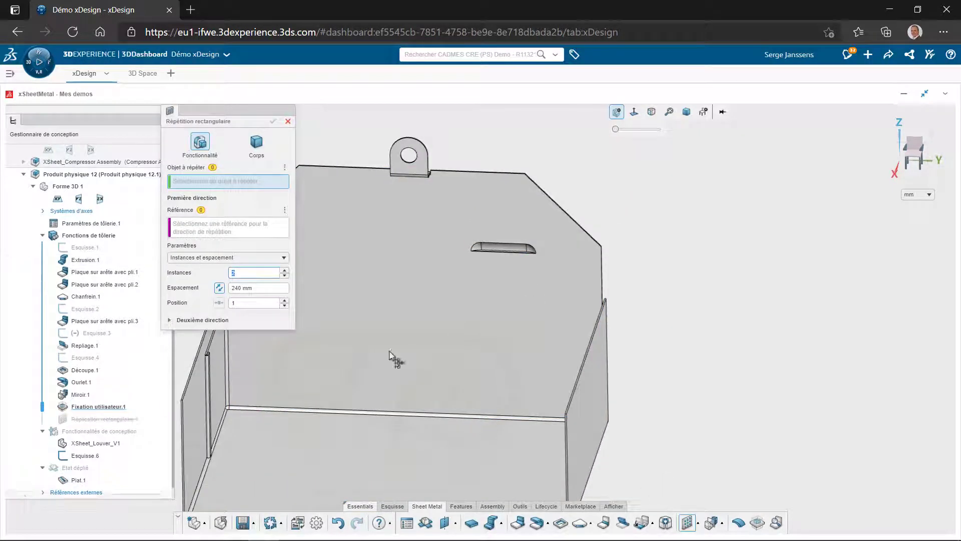
{"action": "left_click", "coordinate": [499, 250]}
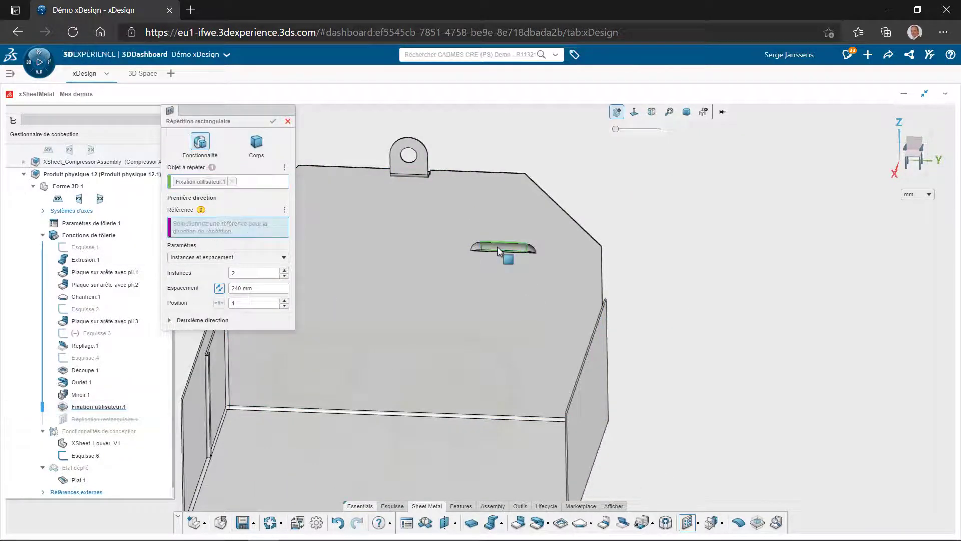
{"action": "left_click", "coordinate": [601, 265]}
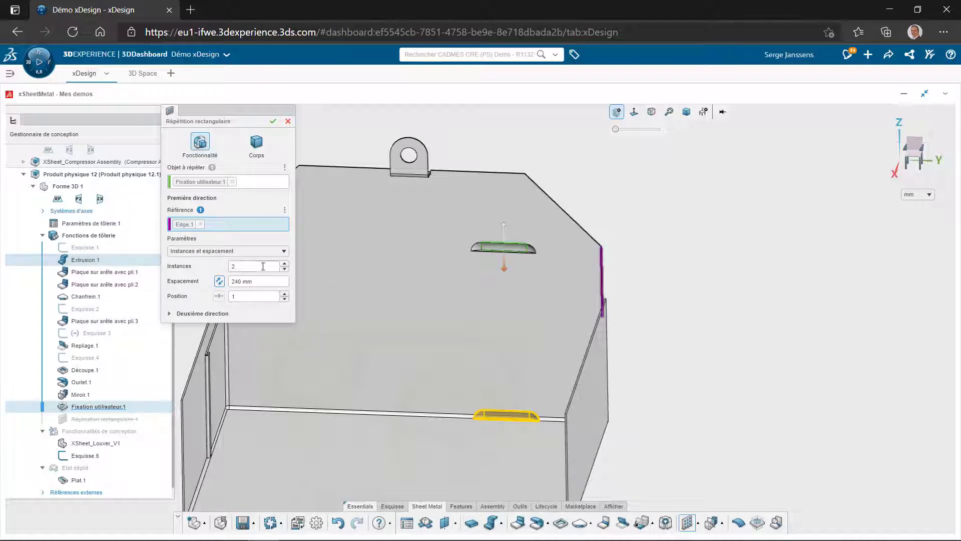
{"action": "left_click", "coordinate": [270, 283]}
- Add a second pattern direction along the back panel's upper edge, with 2 instances spaced 240 mm, and create the pattern
{"action": "left_click", "coordinate": [220, 315]}
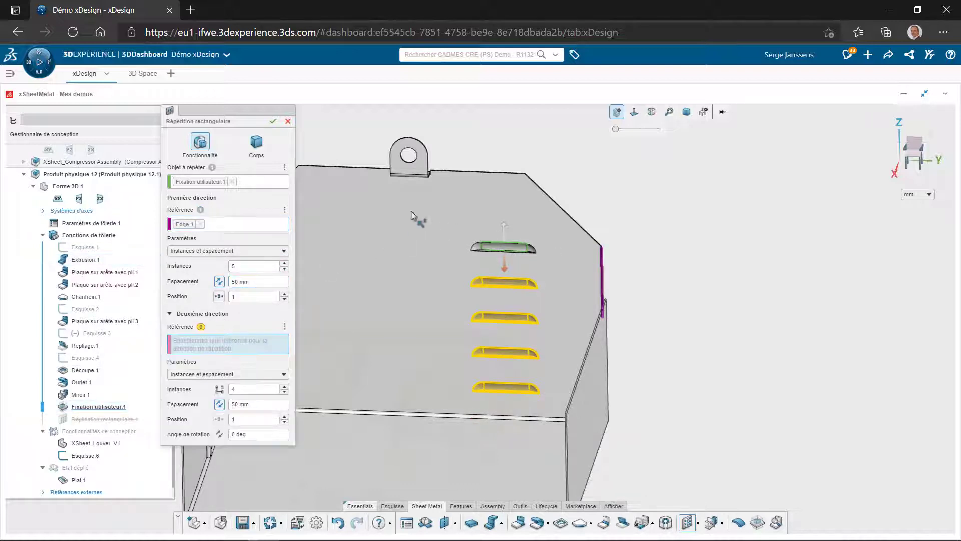
{"action": "left_click", "coordinate": [450, 176]}
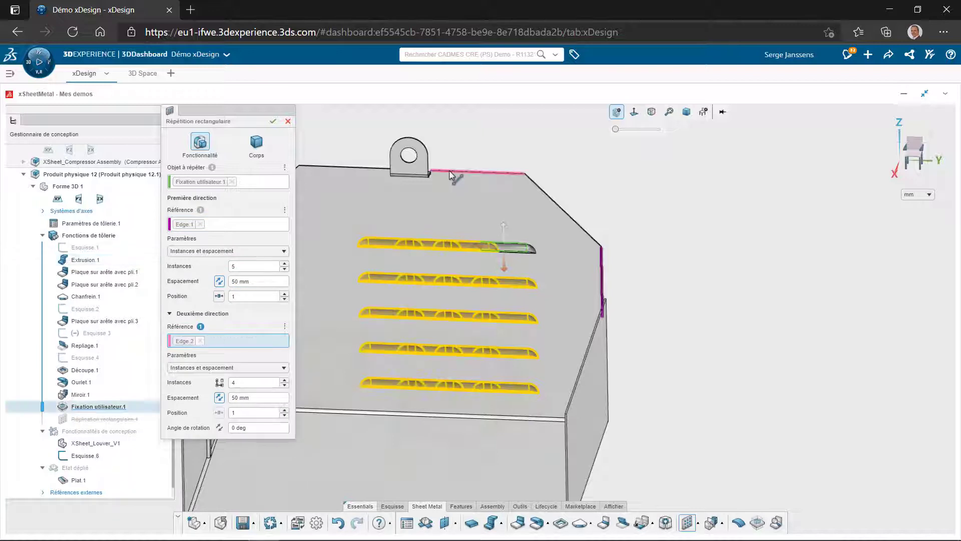
{"action": "left_click", "coordinate": [286, 386]}
{"action": "left_click", "coordinate": [286, 387]}
{"action": "left_click", "coordinate": [273, 398]}
{"action": "type", "text": "240"}
{"action": "key", "text": "Return"}
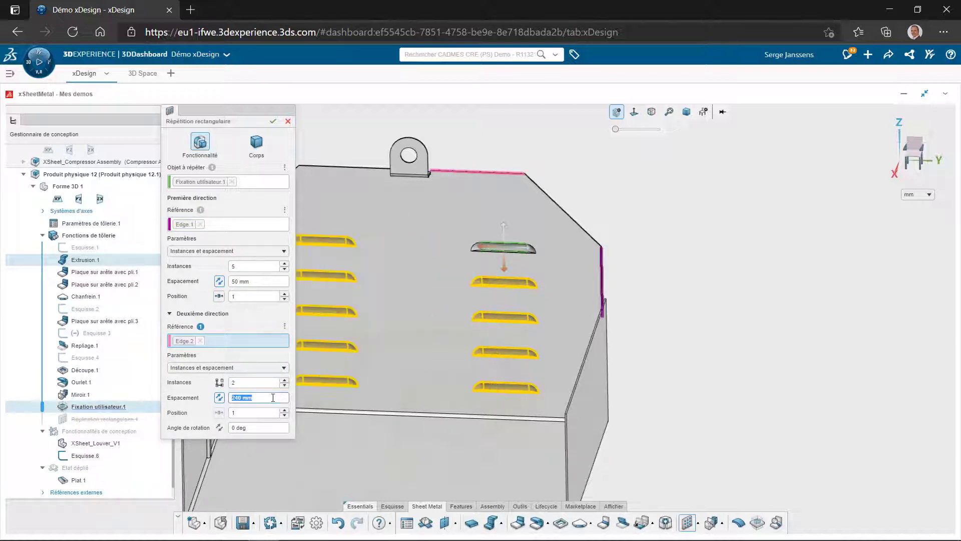
{"action": "left_click", "coordinate": [273, 121]}
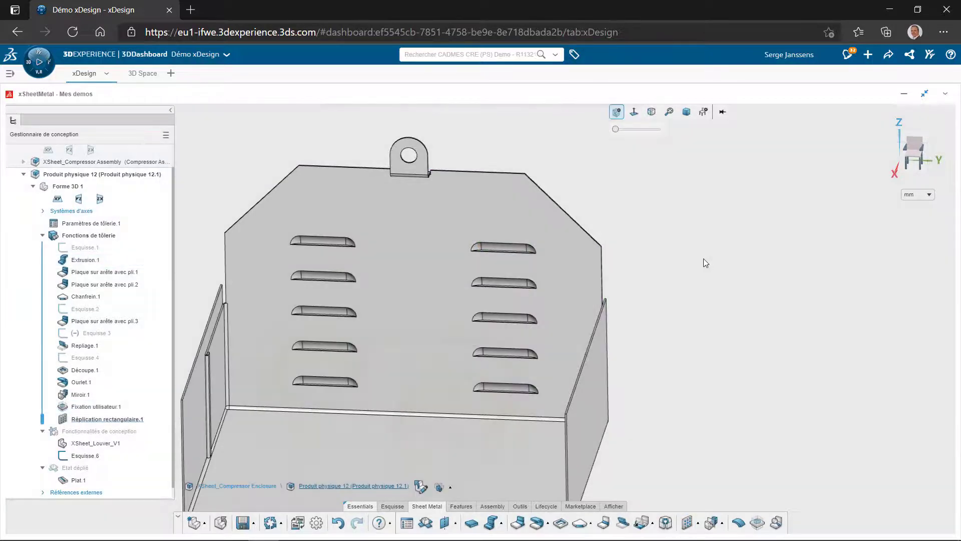
- Mirror the whole enclosure body about the YZ plane to form the opposite half
{"action": "scroll", "coordinate": [520, 329], "scroll_direction": "down", "scroll_amount": 4}
{"action": "middle_click_drag", "start_coordinate": [521, 329], "coordinate": [481, 348]}
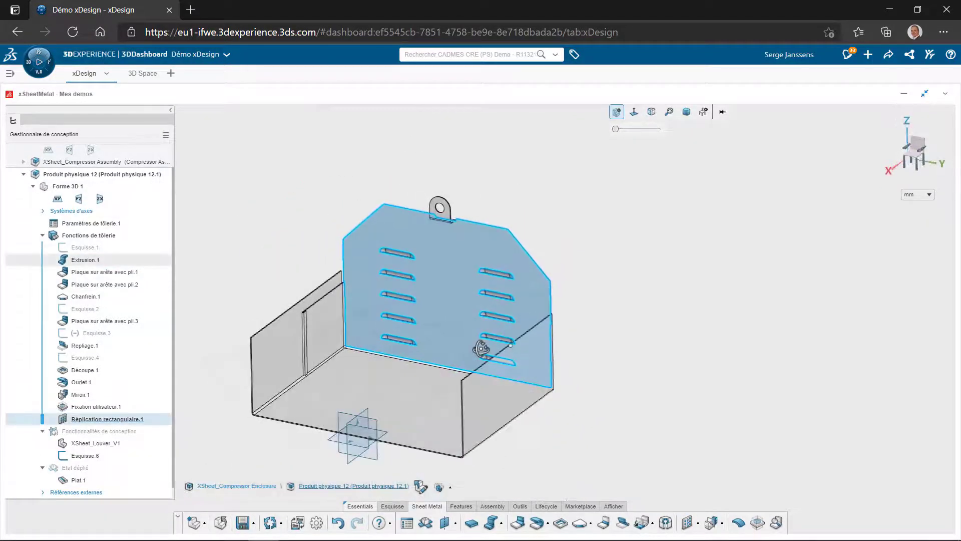
{"action": "left_click", "coordinate": [386, 458]}
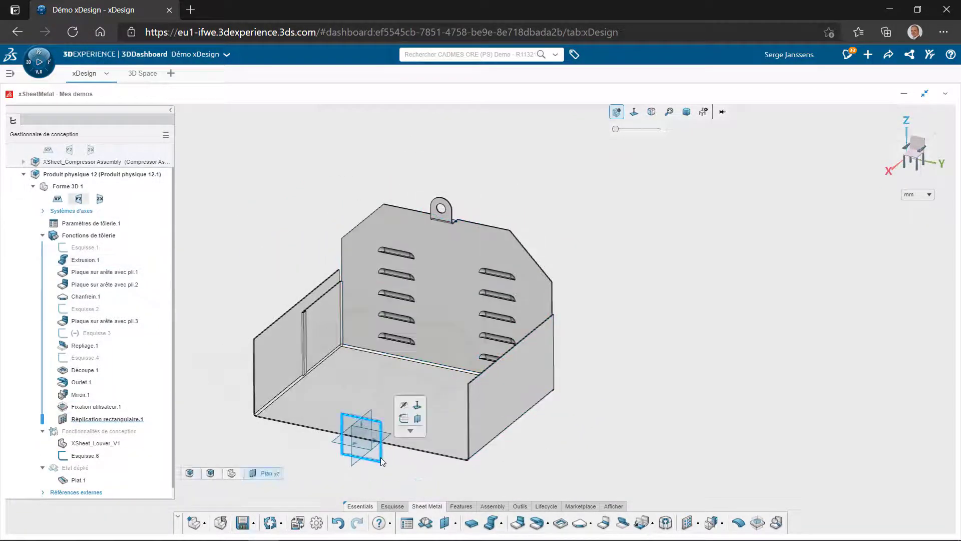
{"action": "left_click", "coordinate": [711, 522]}
{"action": "left_click", "coordinate": [171, 178]}
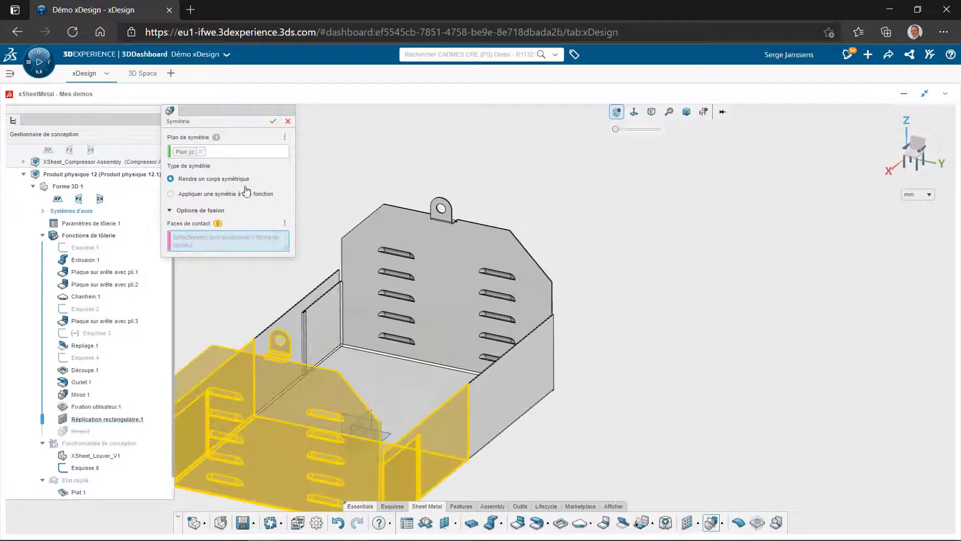
{"action": "left_click", "coordinate": [273, 122]}
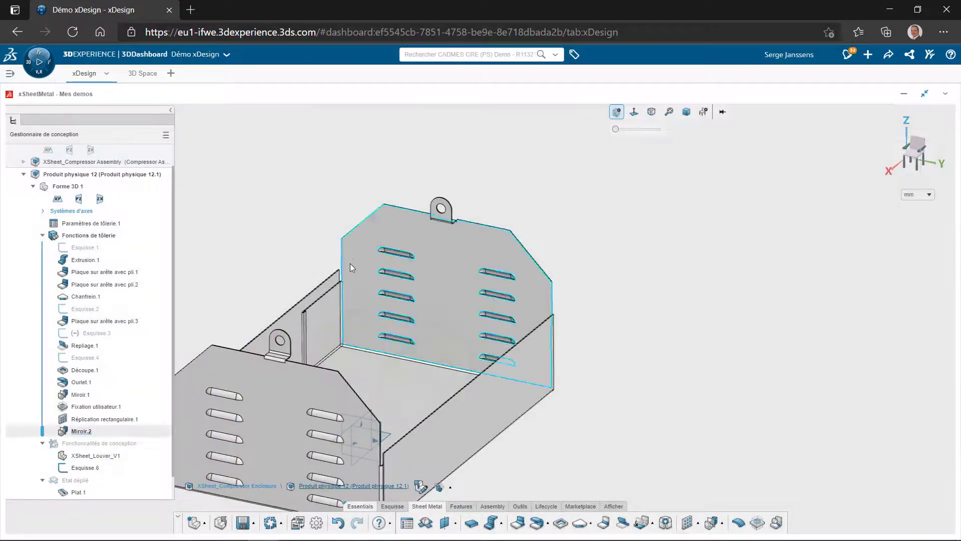
- Unfold the mirrored part to examine its flat pattern and corners, and fold it back
{"action": "left_click", "coordinate": [687, 113]}
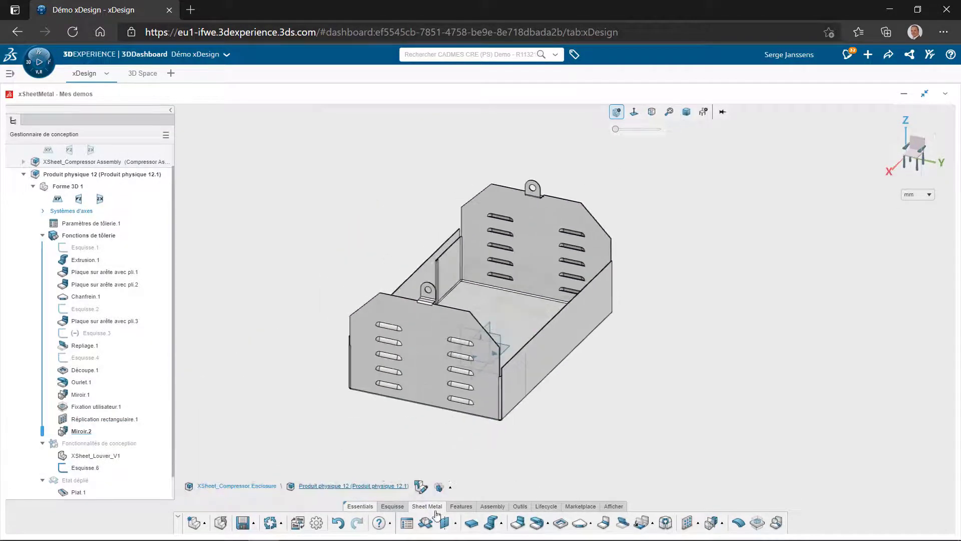
{"action": "left_click", "coordinate": [431, 525]}
{"action": "middle_click_drag", "start_coordinate": [514, 434], "coordinate": [512, 467]}
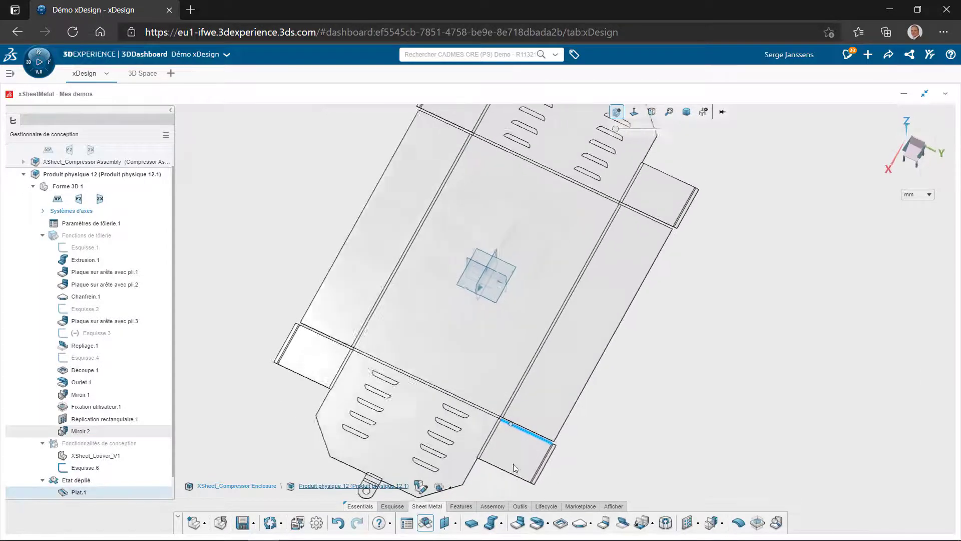
{"action": "scroll", "coordinate": [489, 411], "scroll_direction": "up", "scroll_amount": 5}
{"action": "scroll", "coordinate": [488, 410], "scroll_direction": "down", "scroll_amount": 4}
{"action": "left_click", "coordinate": [426, 522]}
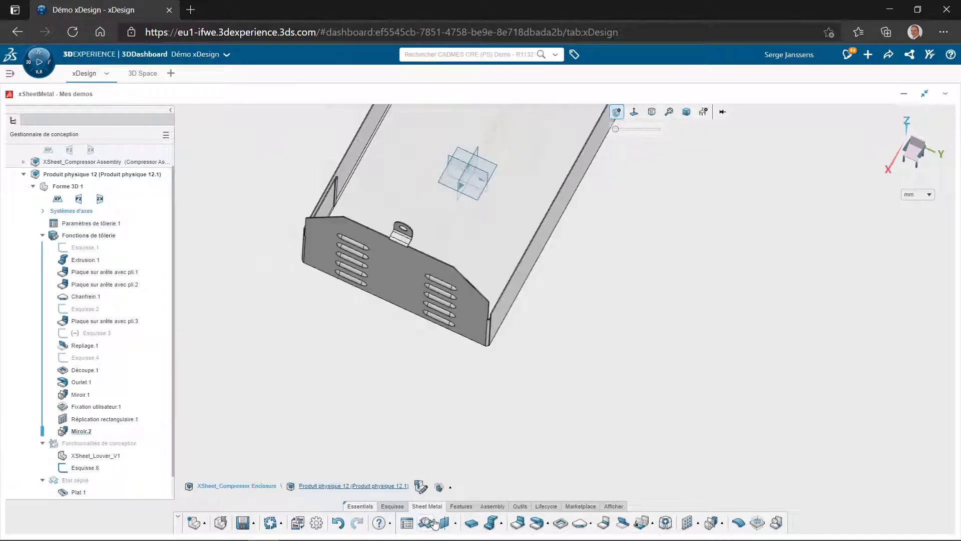
- Add circular corner reliefs of 10 mm radius at all four bend corners and check one in the flat pattern
{"action": "left_click", "coordinate": [666, 523]}
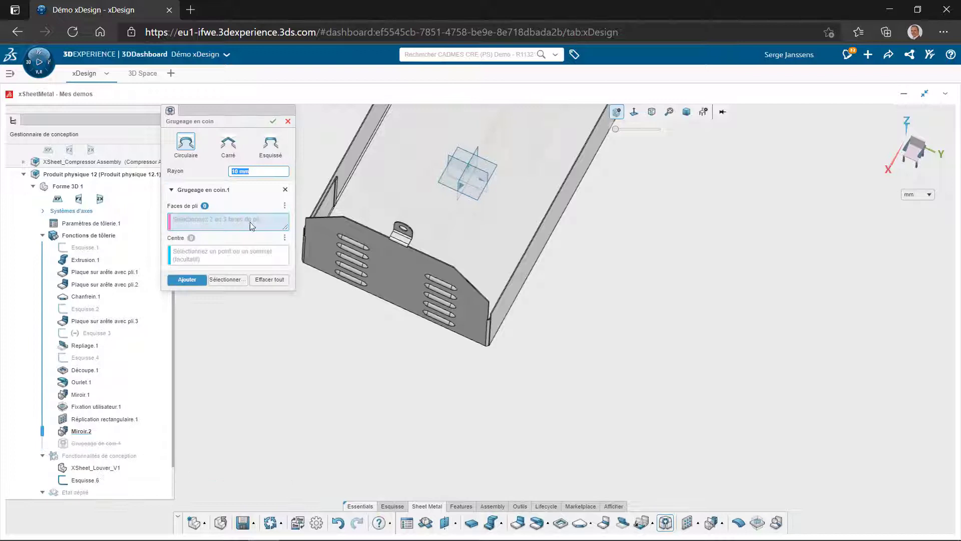
{"action": "left_click", "coordinate": [230, 279]}
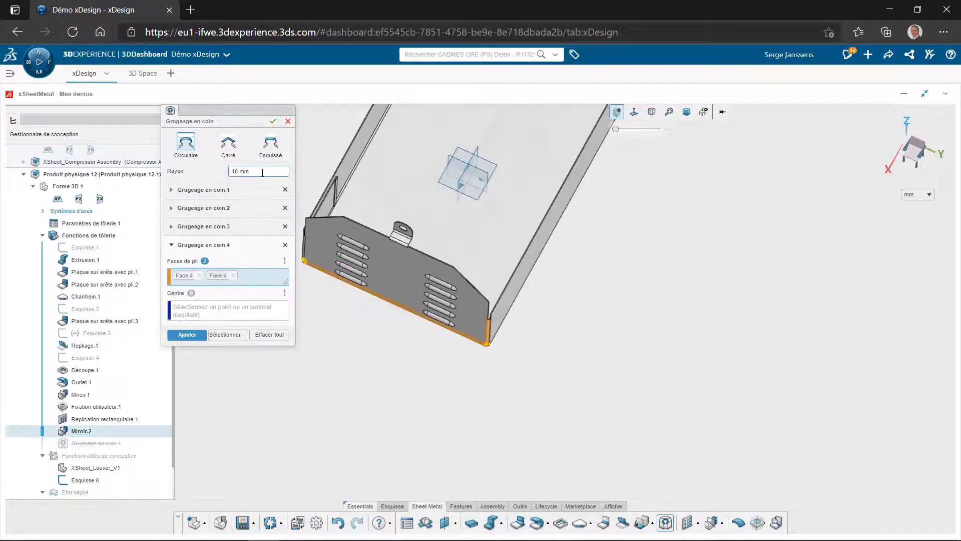
{"action": "left_click", "coordinate": [273, 121]}
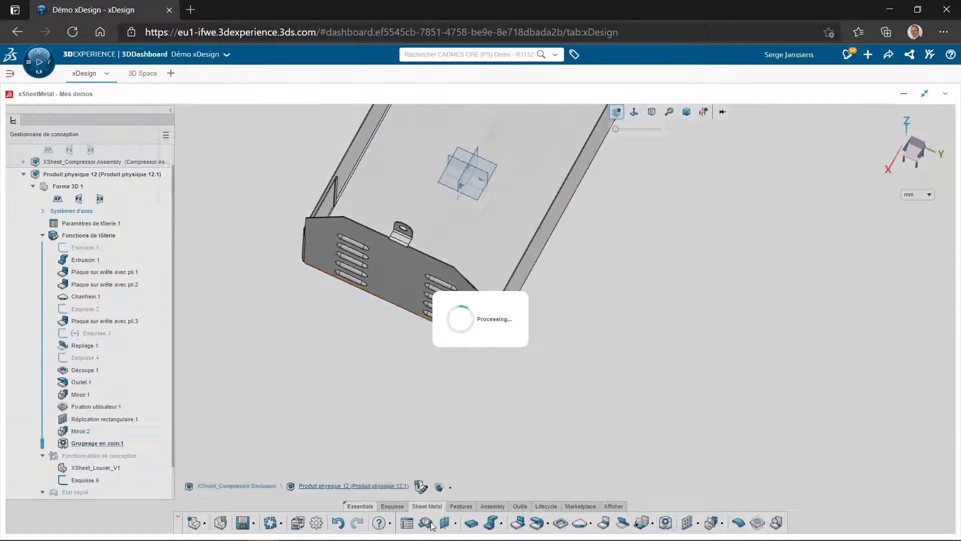
{"action": "scroll", "coordinate": [456, 318], "scroll_direction": "up", "scroll_amount": 6}
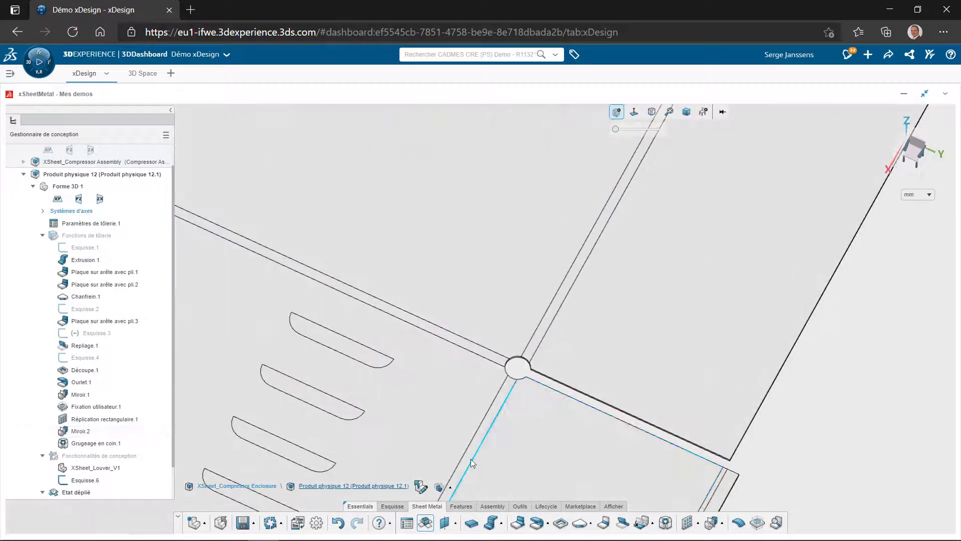
{"action": "left_click", "coordinate": [424, 523]}
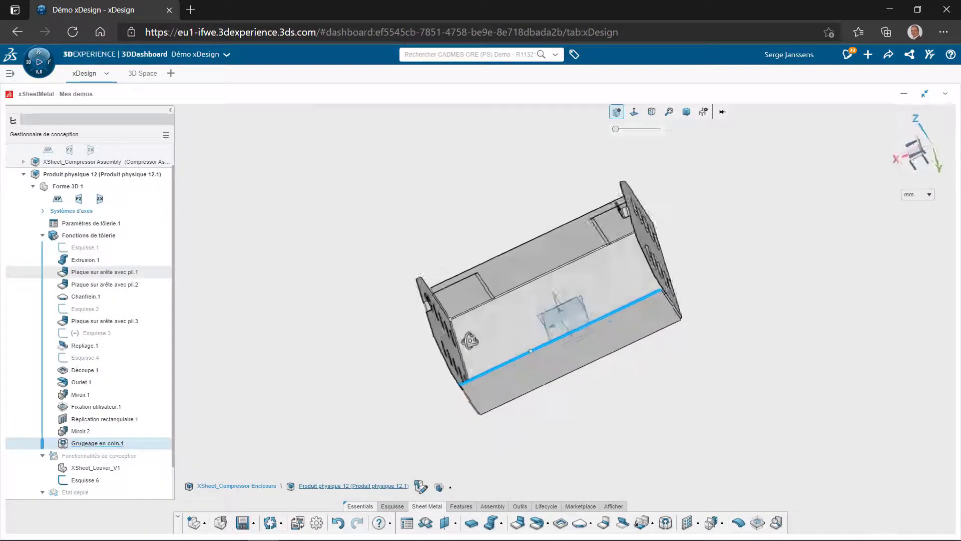
- Export the unfolded part to disk as DXF "Produit physique 12", including bend lines and custom stamps, and close its eDrawings view
{"action": "left_click", "coordinate": [426, 523]}
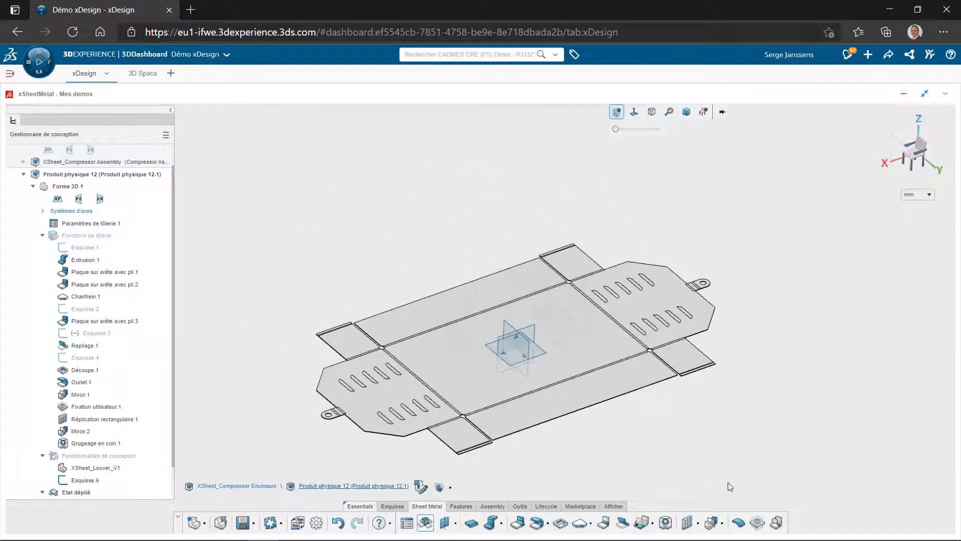
{"action": "left_click", "coordinate": [526, 506]}
{"action": "left_click", "coordinate": [724, 523]}
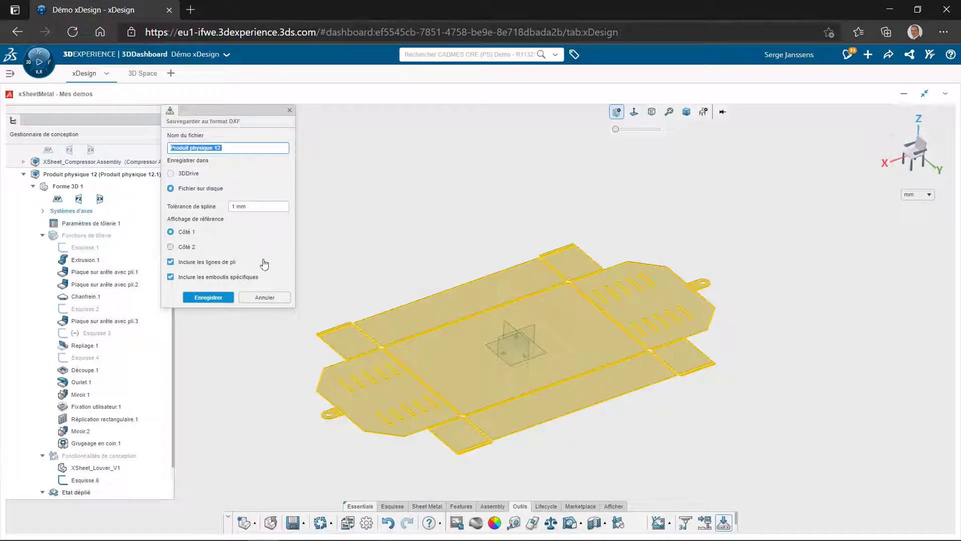
{"action": "left_click", "coordinate": [176, 174]}
{"action": "left_click", "coordinate": [174, 189]}
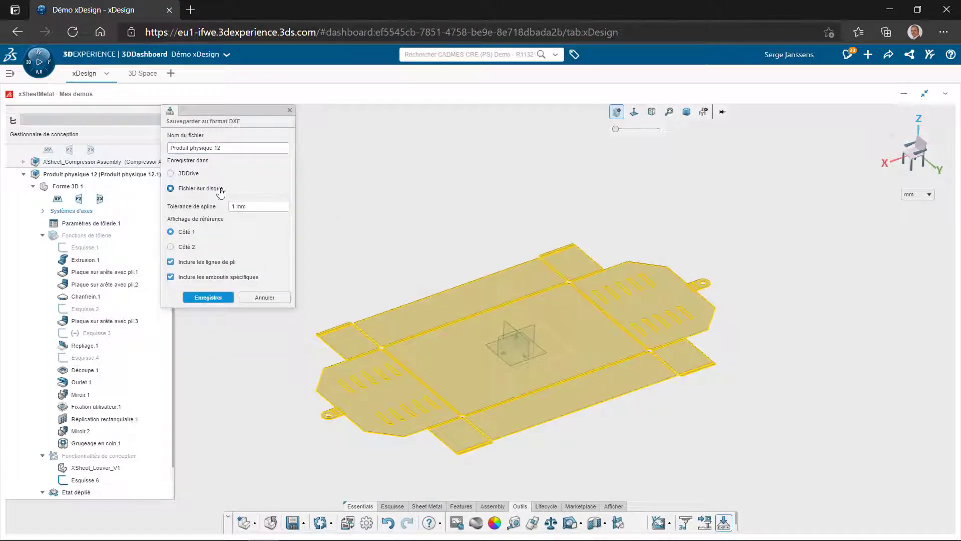
{"action": "left_click", "coordinate": [227, 296]}
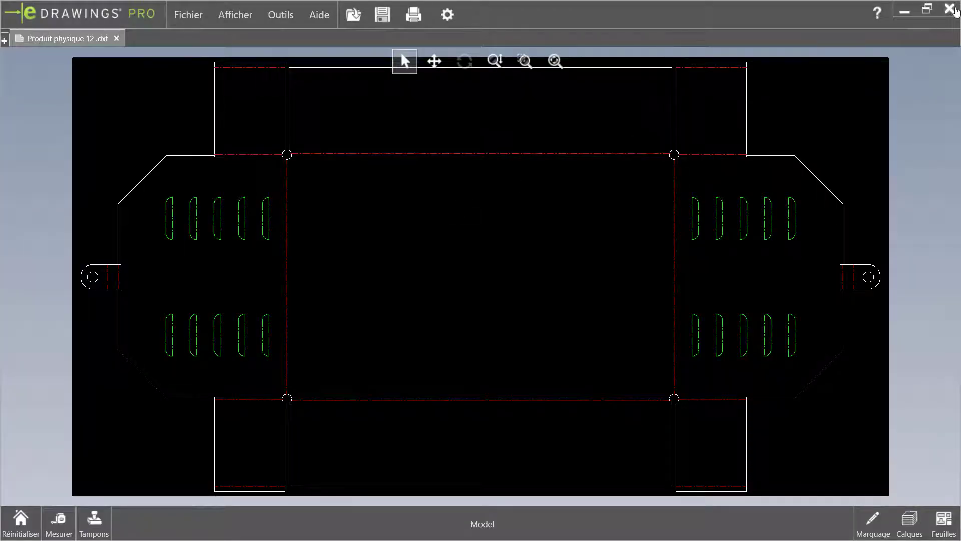
{"action": "left_click", "coordinate": [950, 8]}
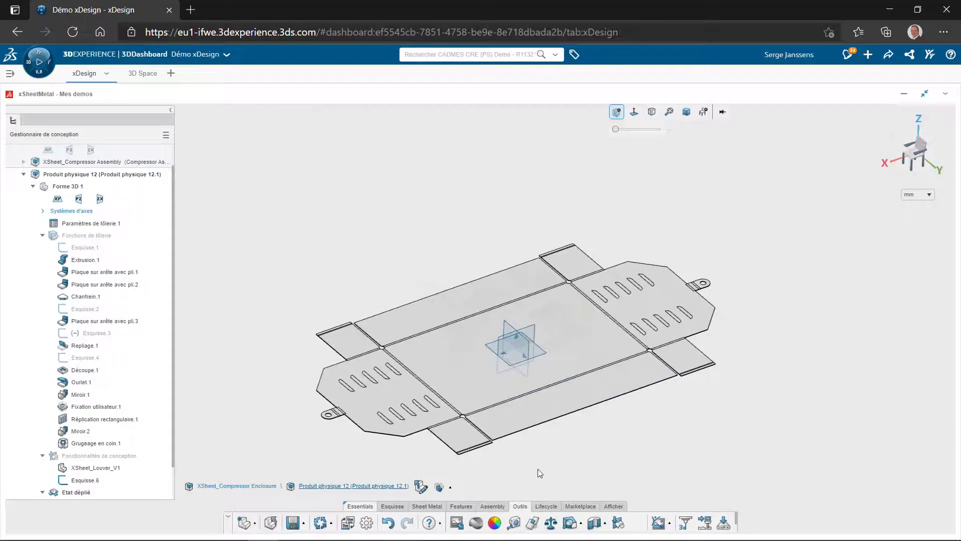
- Fold the part back and activate the top-level XSheet_Compressor Enclosure assembly
{"action": "left_click", "coordinate": [427, 506]}
{"action": "left_click", "coordinate": [427, 523]}
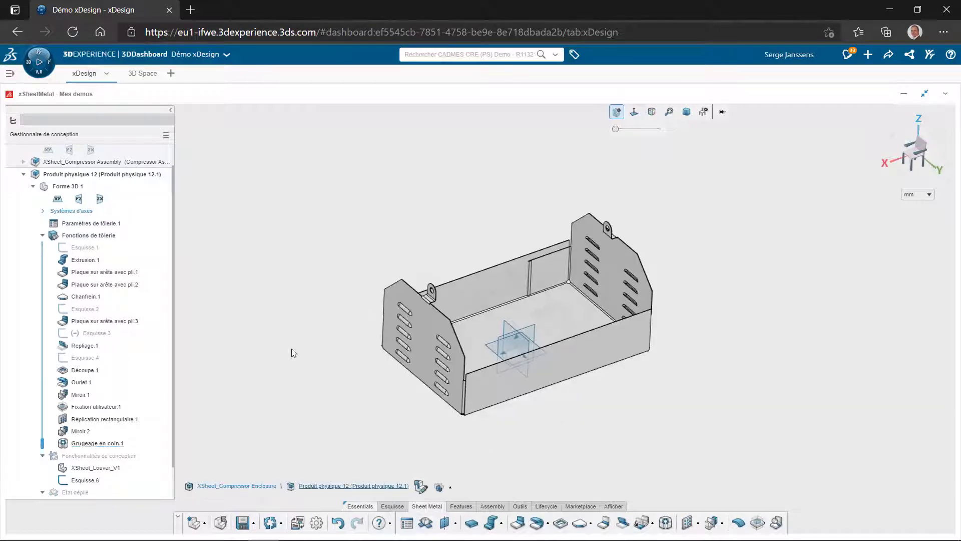
{"action": "scroll", "coordinate": [108, 240], "scroll_direction": "up", "scroll_amount": 1}
{"action": "double_click", "coordinate": [104, 151]}
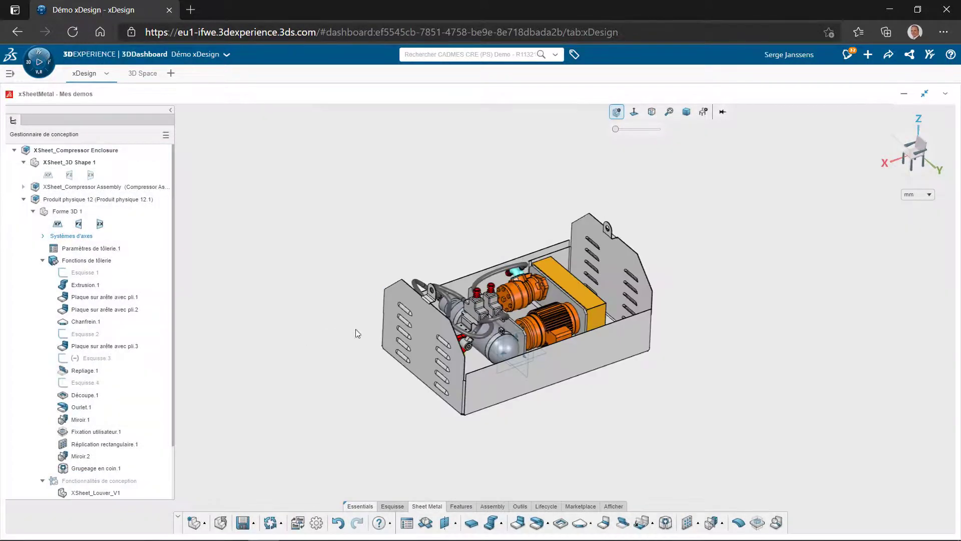
- Open the mounting base's rectangular sketch within the compressor assembly, set both side lengths to 700 mm, and exit the sketch
{"action": "middle_click_drag", "start_coordinate": [475, 353], "coordinate": [523, 375]}
{"action": "scroll", "coordinate": [618, 335], "scroll_direction": "up", "scroll_amount": 2}
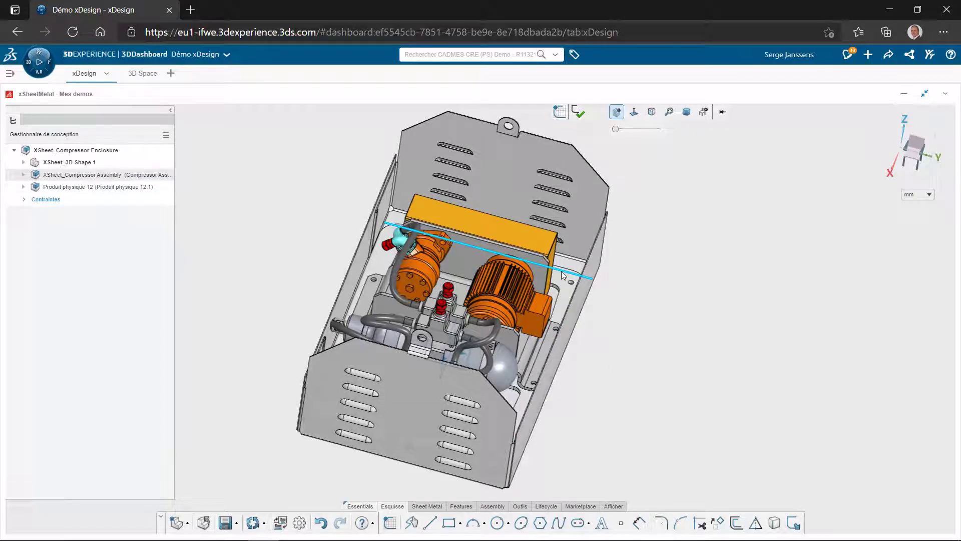
{"action": "double_click", "coordinate": [563, 273]}
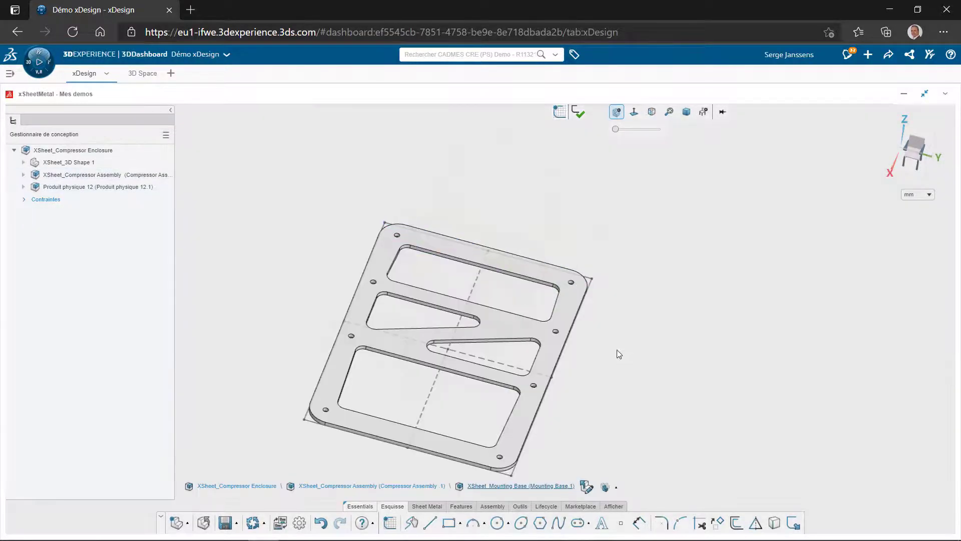
{"action": "double_click", "coordinate": [590, 285]}
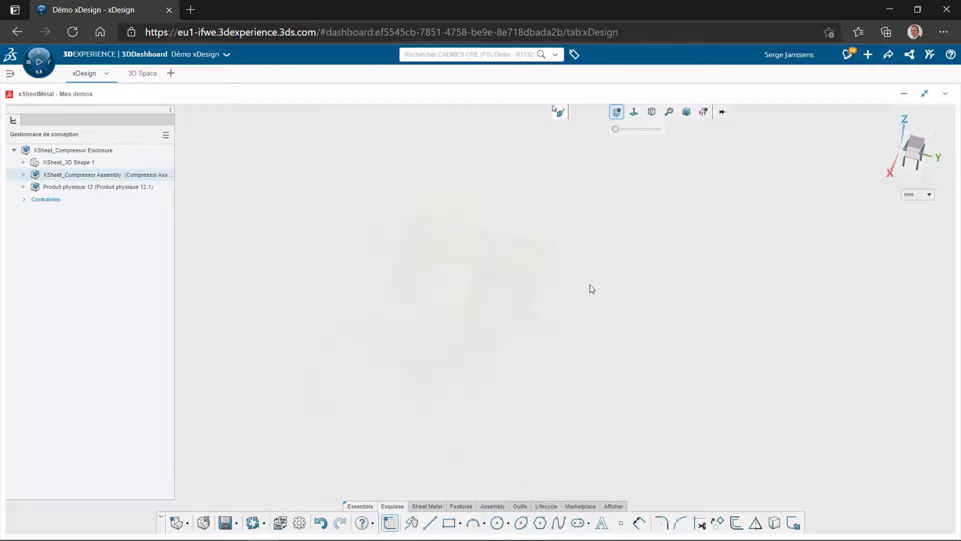
{"action": "double_click", "coordinate": [399, 466]}
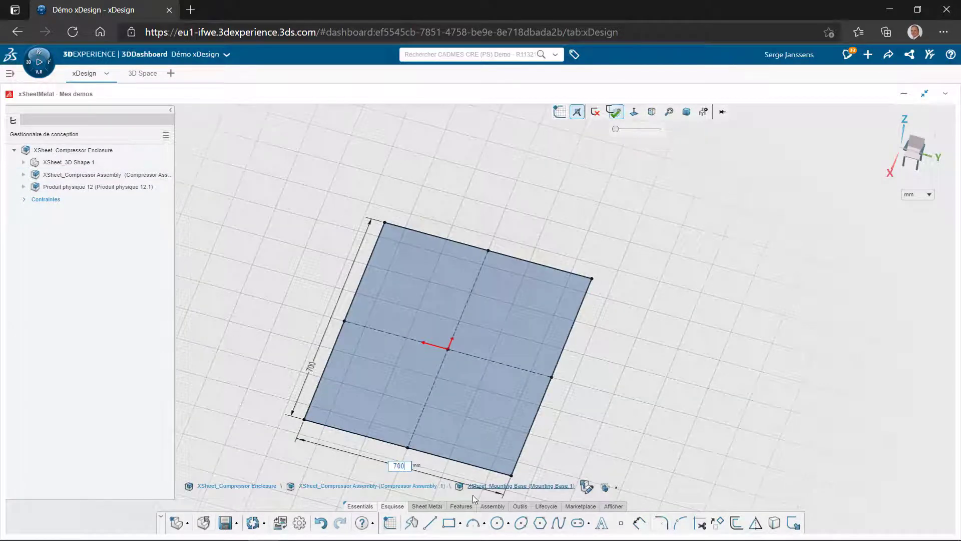
{"action": "type", "text": "700"}
{"action": "key", "text": "Return"}
{"action": "left_click", "coordinate": [616, 111]}
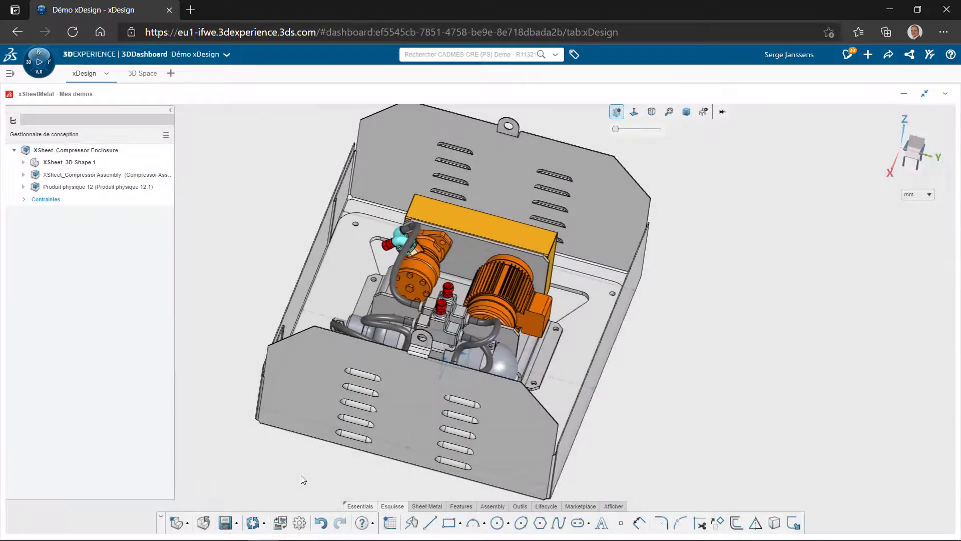
{"action": "mouse_move", "coordinate": [301, 479]}
{"action": "middle_mouse_down"}
{"action": "mouse_move", "coordinate": [250, 442]}
{"action": "mouse_move", "coordinate": [297, 484]}
{"action": "middle_mouse_up"}
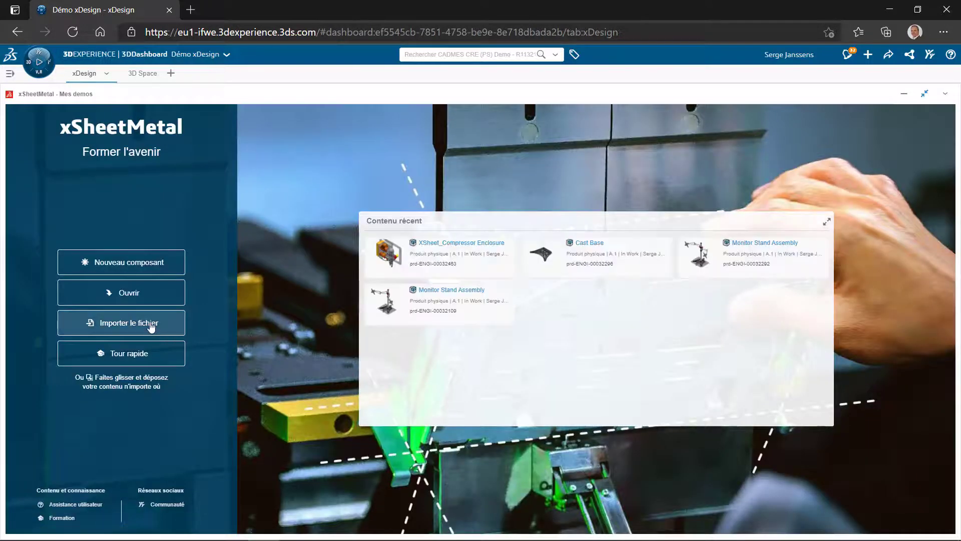
- Import the STEP file "Flange Method.STEP" from disk
{"action": "left_click", "coordinate": [151, 325]}
{"action": "left_click", "coordinate": [209, 230]}
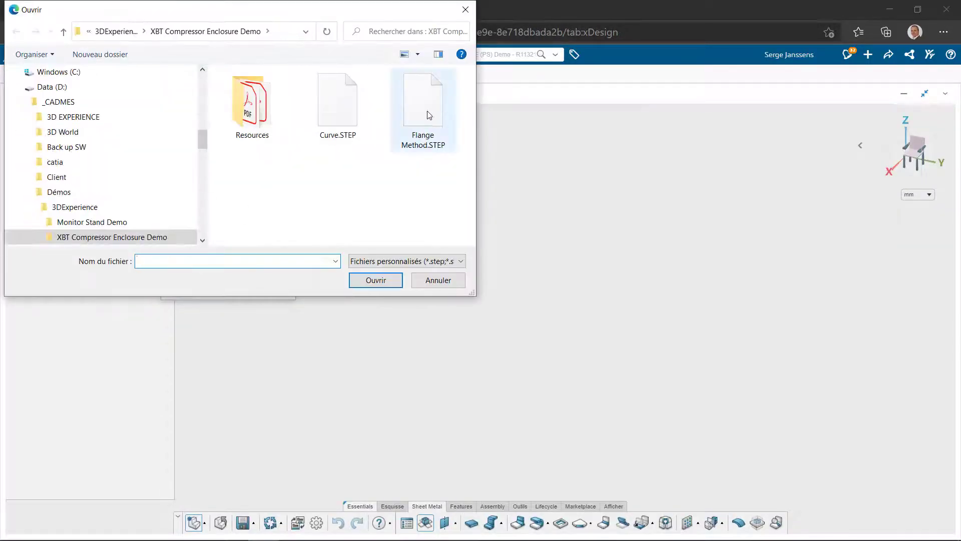
{"action": "double_click", "coordinate": [423, 120]}
{"action": "left_click", "coordinate": [200, 293]}
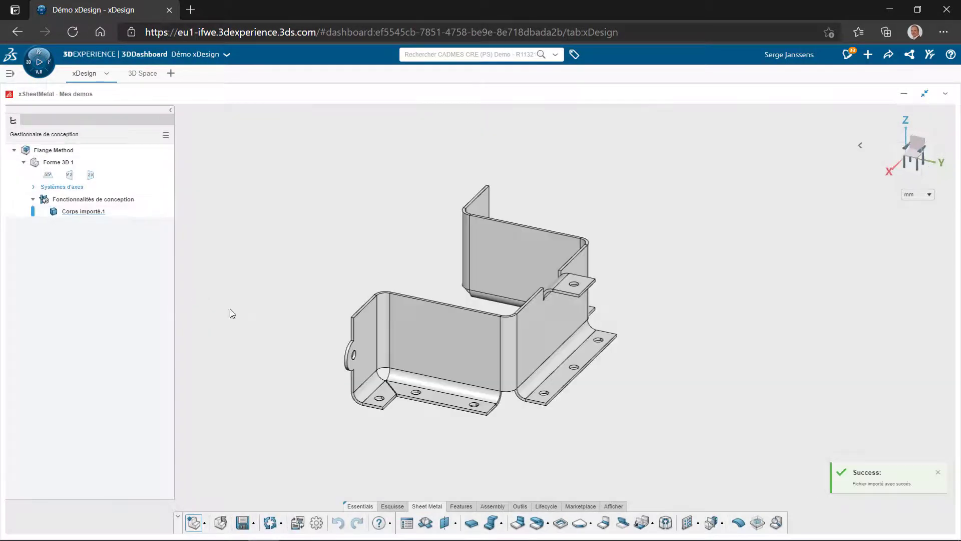
- Recognize the imported flanged body as sheet metal, using the top face of the three-hole bottom flange as reference, and unfold it
{"action": "left_click", "coordinate": [769, 524]}
{"action": "left_click", "coordinate": [303, 121]}
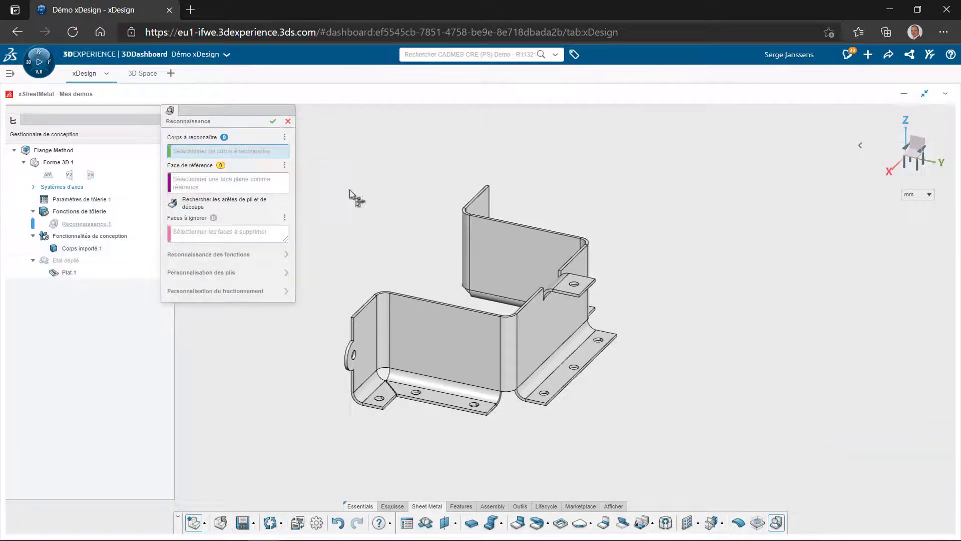
{"action": "left_click", "coordinate": [562, 375]}
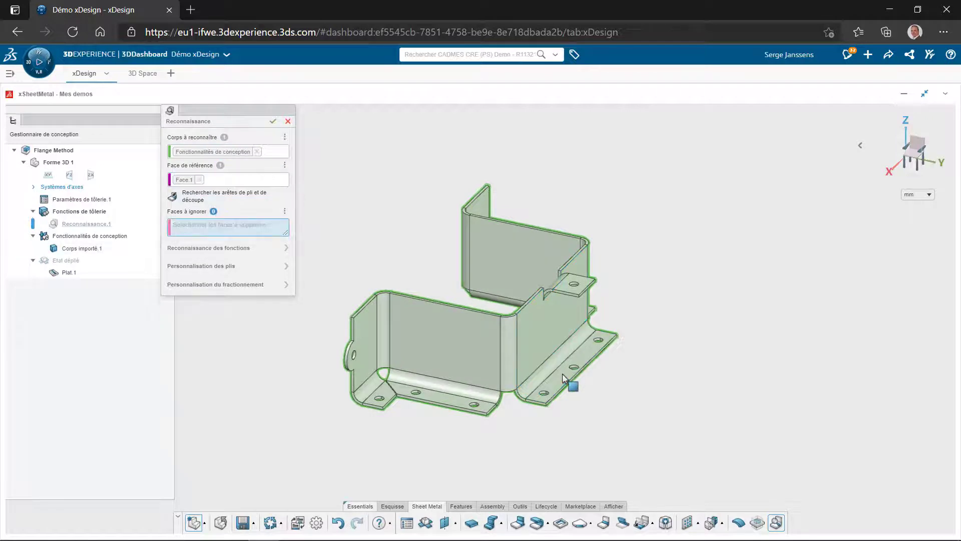
{"action": "left_click", "coordinate": [285, 248]}
{"action": "left_click", "coordinate": [191, 134]}
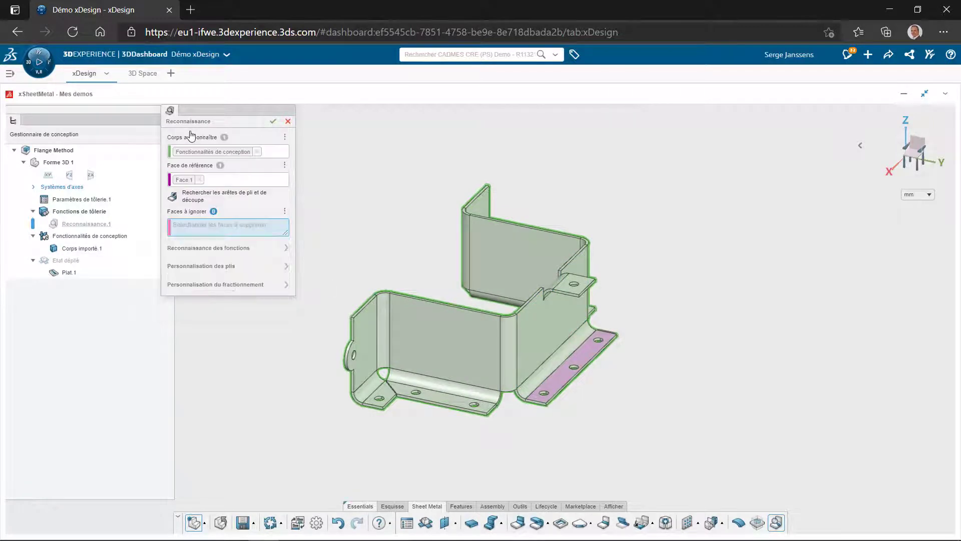
{"action": "left_click", "coordinate": [273, 122]}
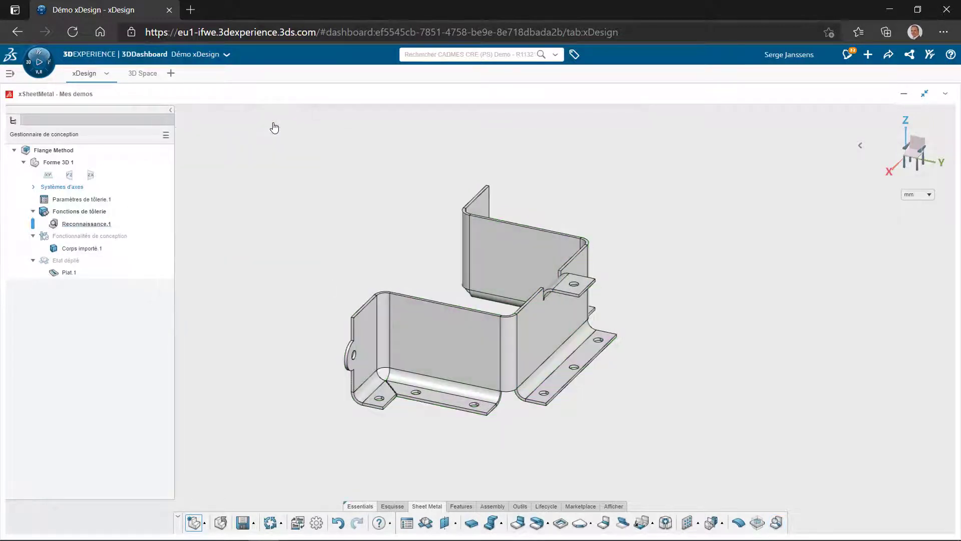
{"action": "left_click", "coordinate": [426, 523]}
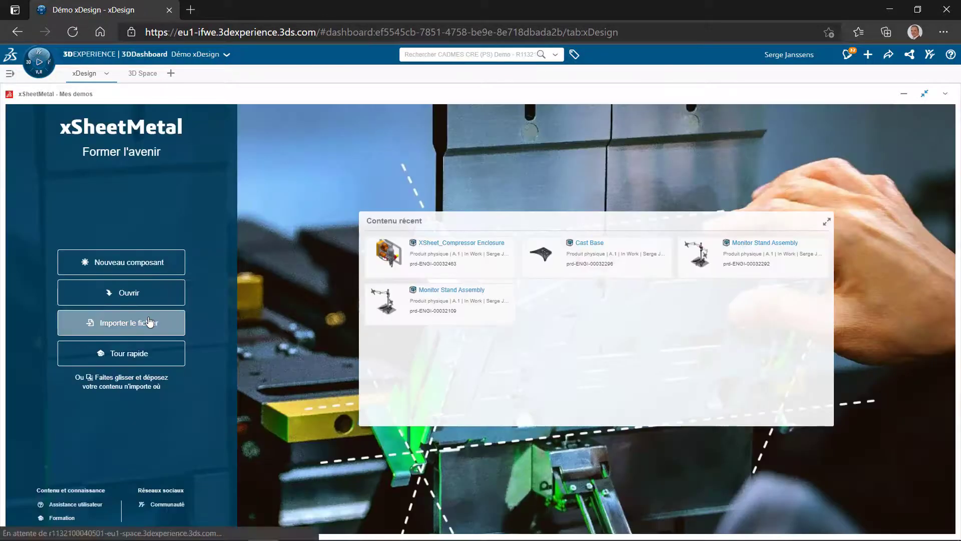
- Import the STEP file "Curve.STEP" from disk
{"action": "left_click", "coordinate": [150, 323]}
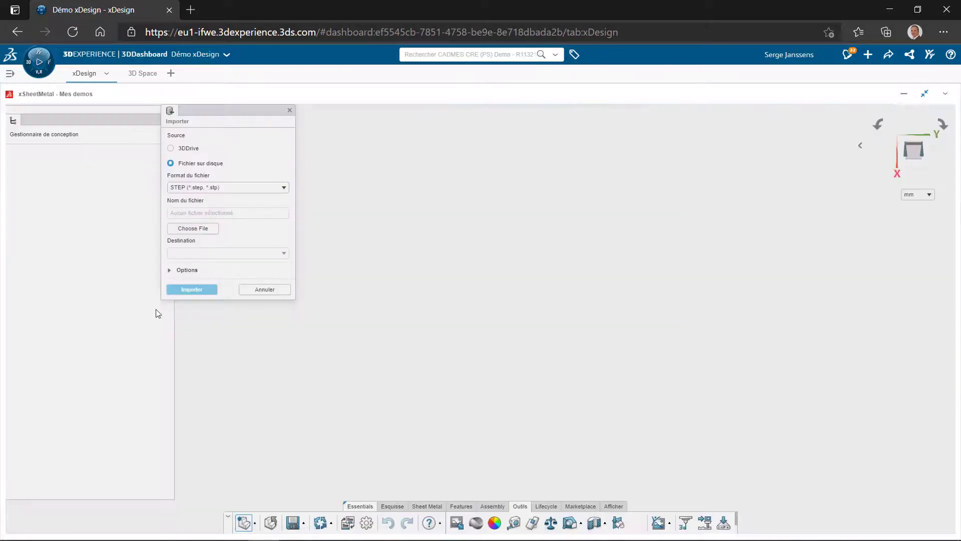
{"action": "left_click", "coordinate": [211, 229]}
{"action": "left_click", "coordinate": [354, 135]}
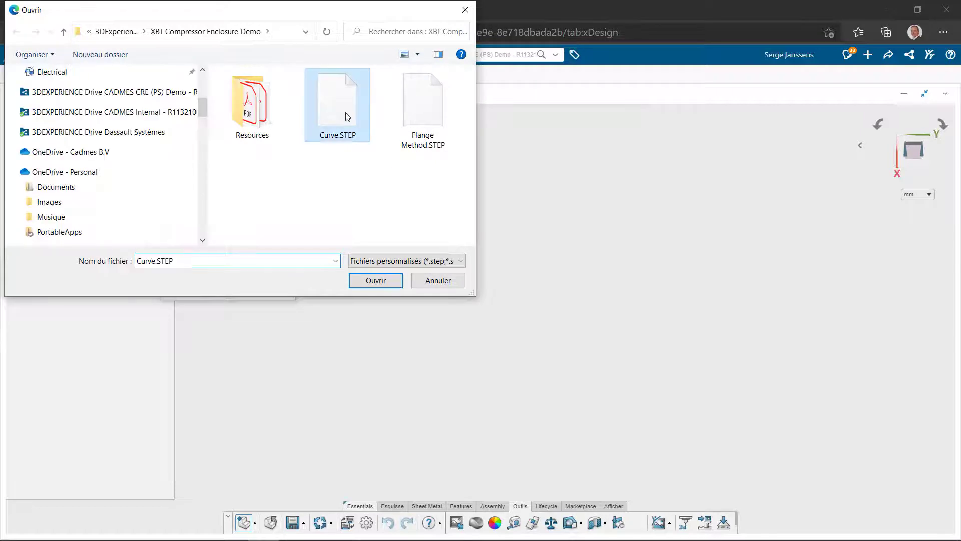
{"action": "left_click", "coordinate": [375, 279]}
{"action": "left_click", "coordinate": [208, 293]}
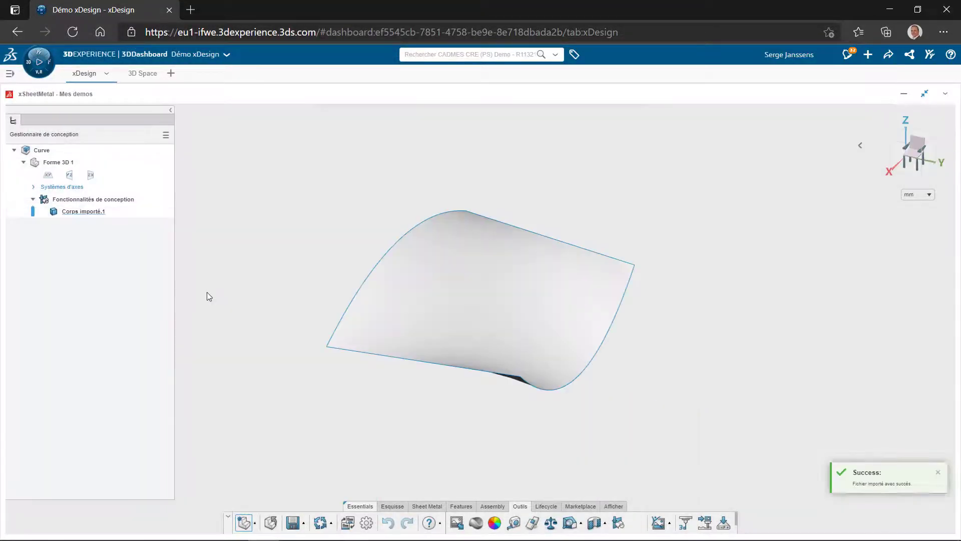
- Convert the imported curved surface to sheet metal with 2 mm thickness, 4 mm bend radius and K-factor 0.5, and unfold it
{"action": "middle_click_drag", "start_coordinate": [208, 296], "coordinate": [321, 331]}
{"action": "left_click", "coordinate": [434, 507]}
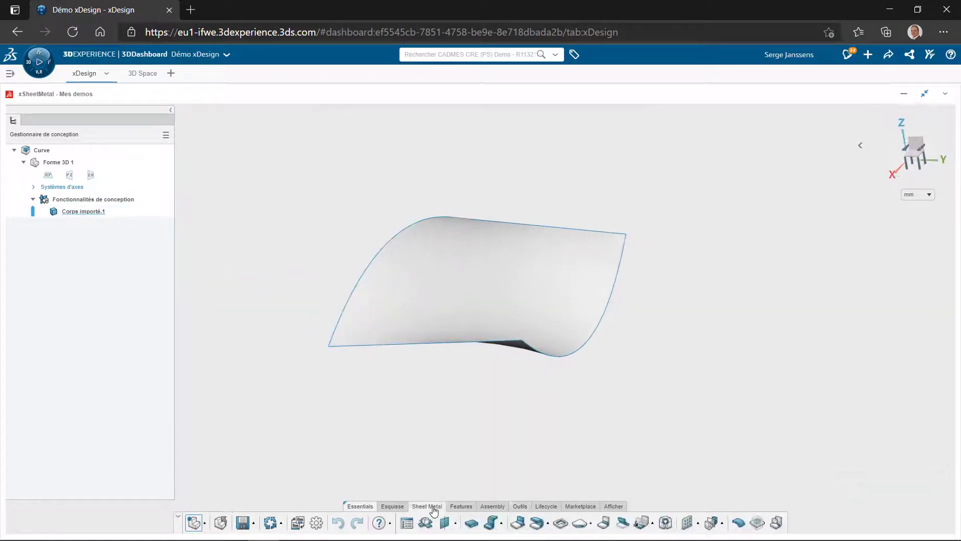
{"action": "left_click", "coordinate": [739, 522]}
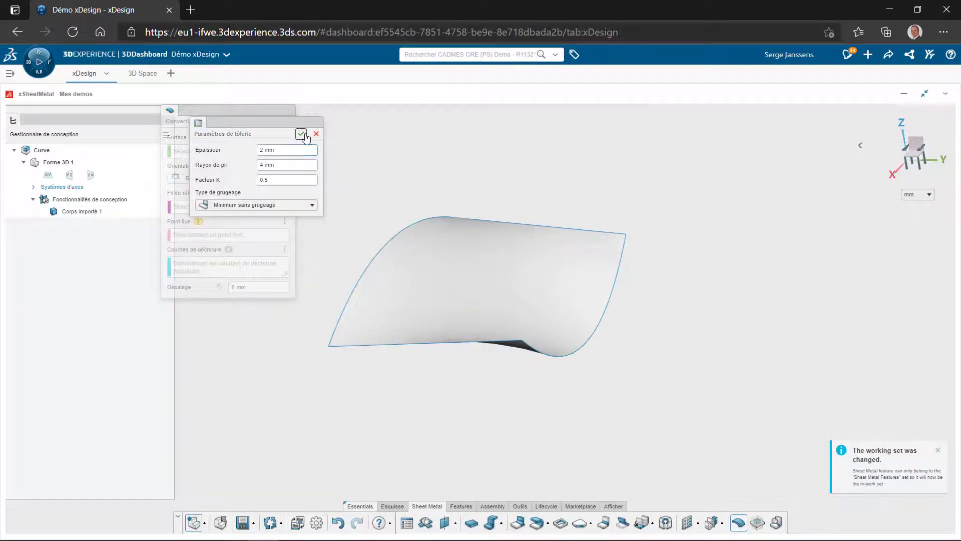
{"action": "left_click", "coordinate": [301, 134]}
{"action": "left_click", "coordinate": [436, 261]}
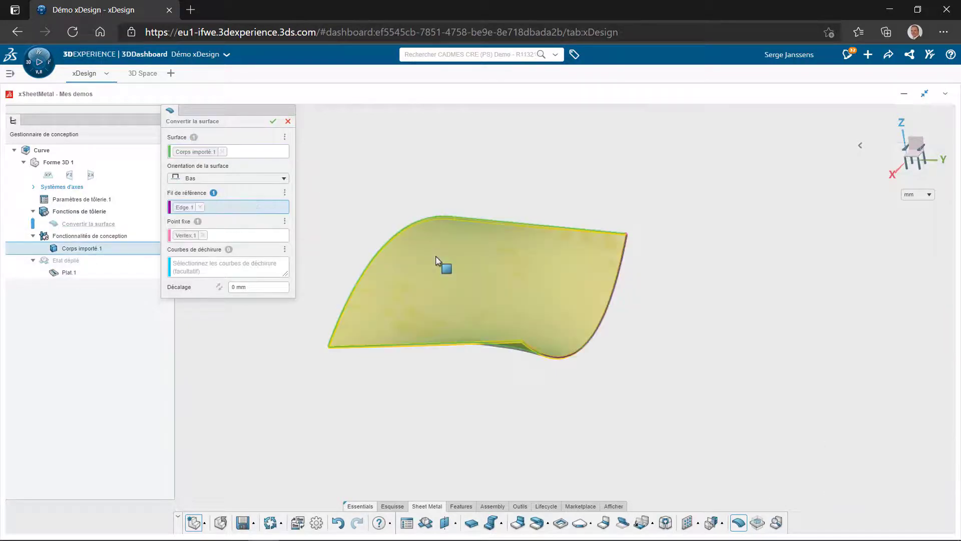
{"action": "left_click", "coordinate": [273, 122]}
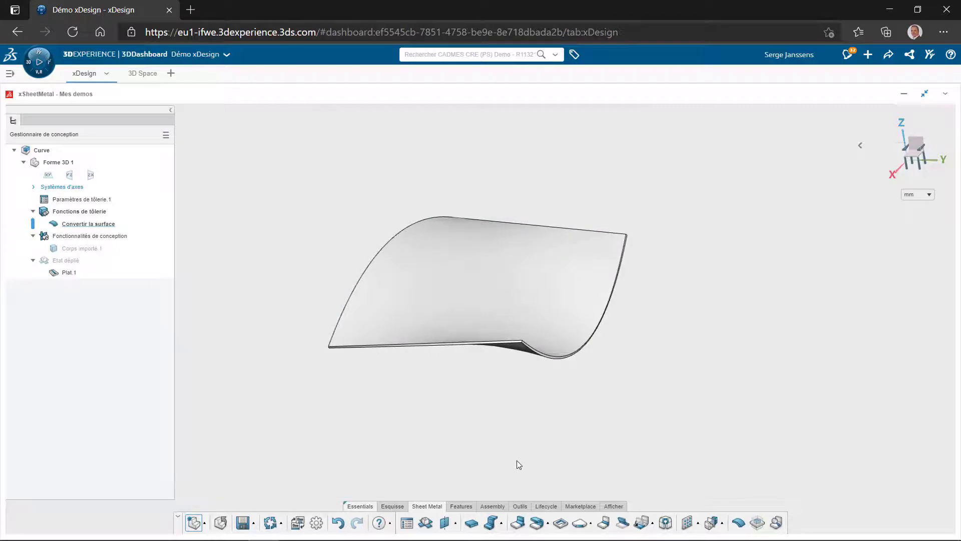
{"action": "left_click", "coordinate": [426, 523]}
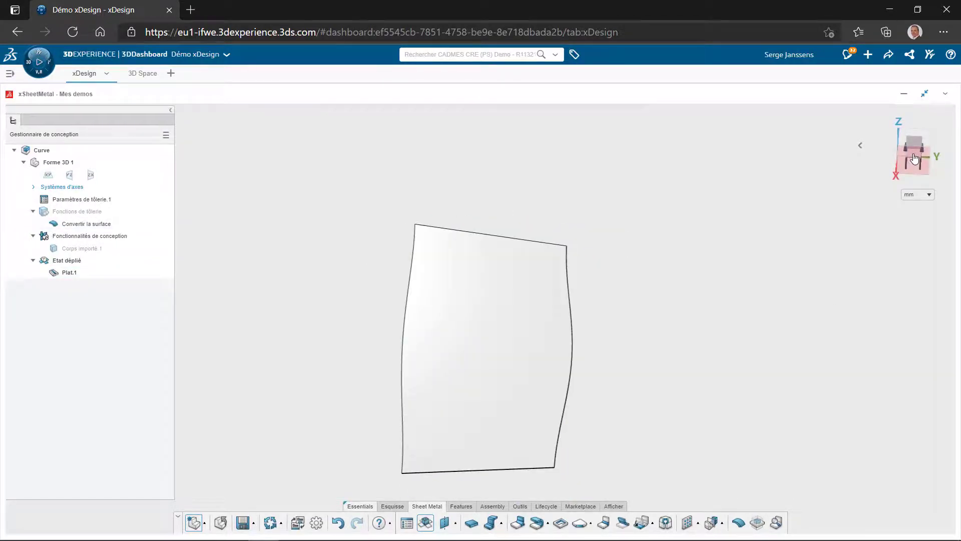
- Export the unfolded surface to disk as DXF "Curve", including bend lines and custom stamps, and check it in eDrawings before closing it
{"action": "left_click", "coordinate": [521, 507]}
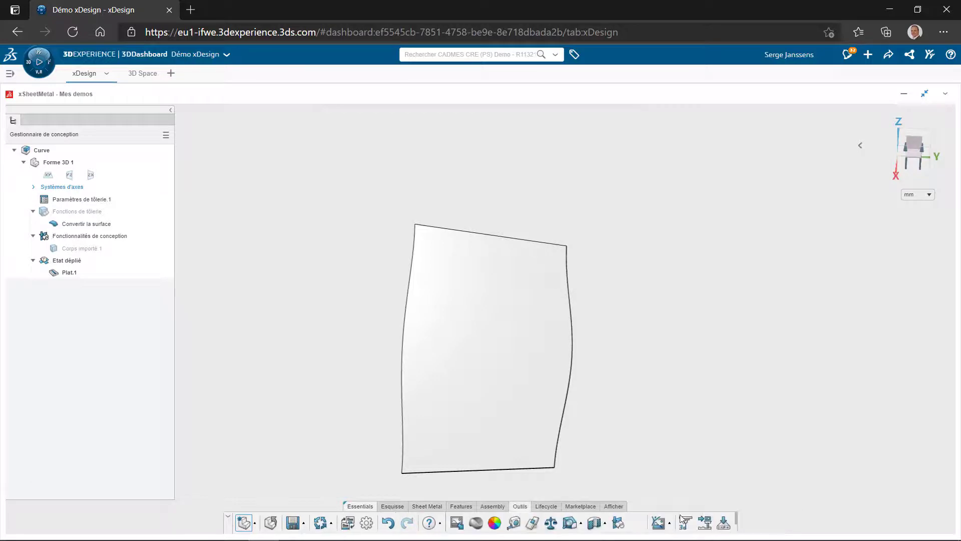
{"action": "left_click", "coordinate": [724, 523]}
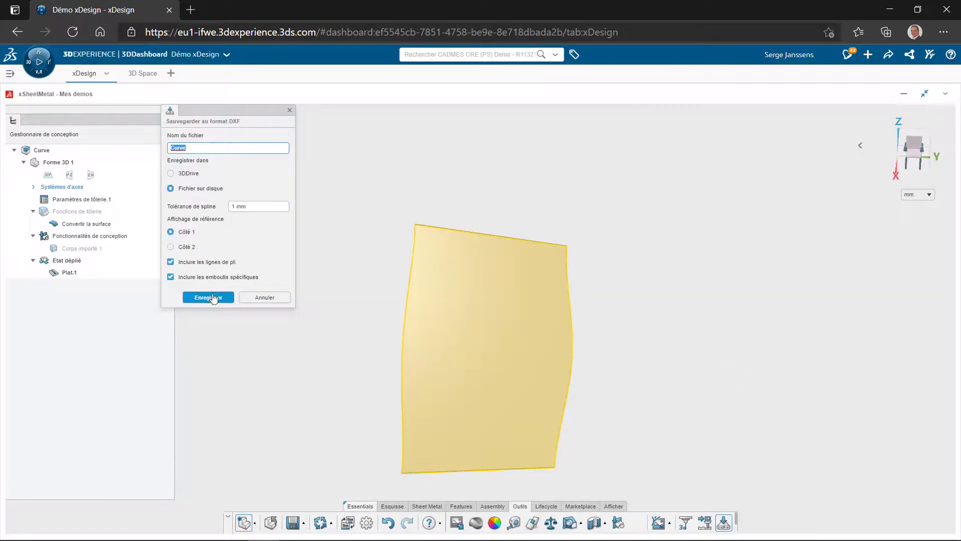
{"action": "left_click", "coordinate": [214, 298]}
{"action": "left_click", "coordinate": [50, 526]}
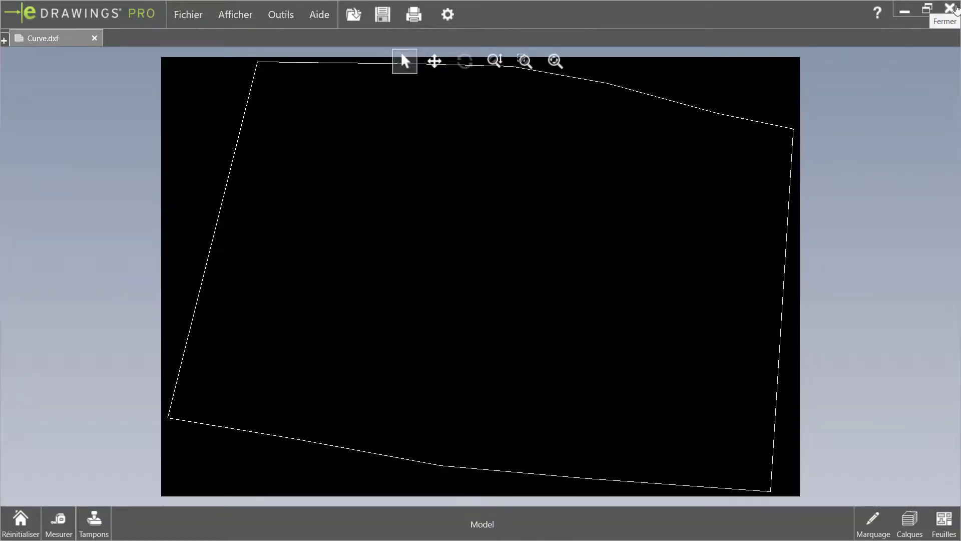
{"action": "left_click", "coordinate": [949, 8]}
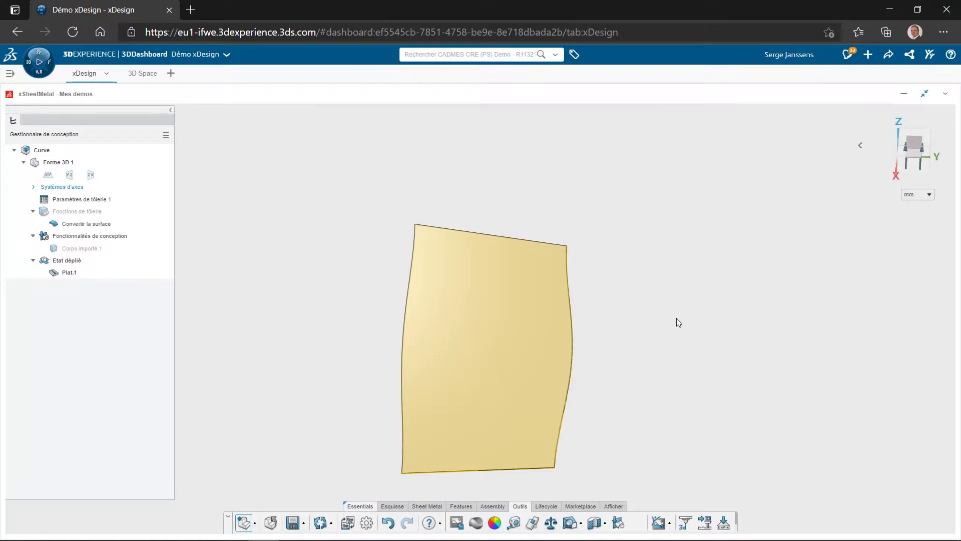